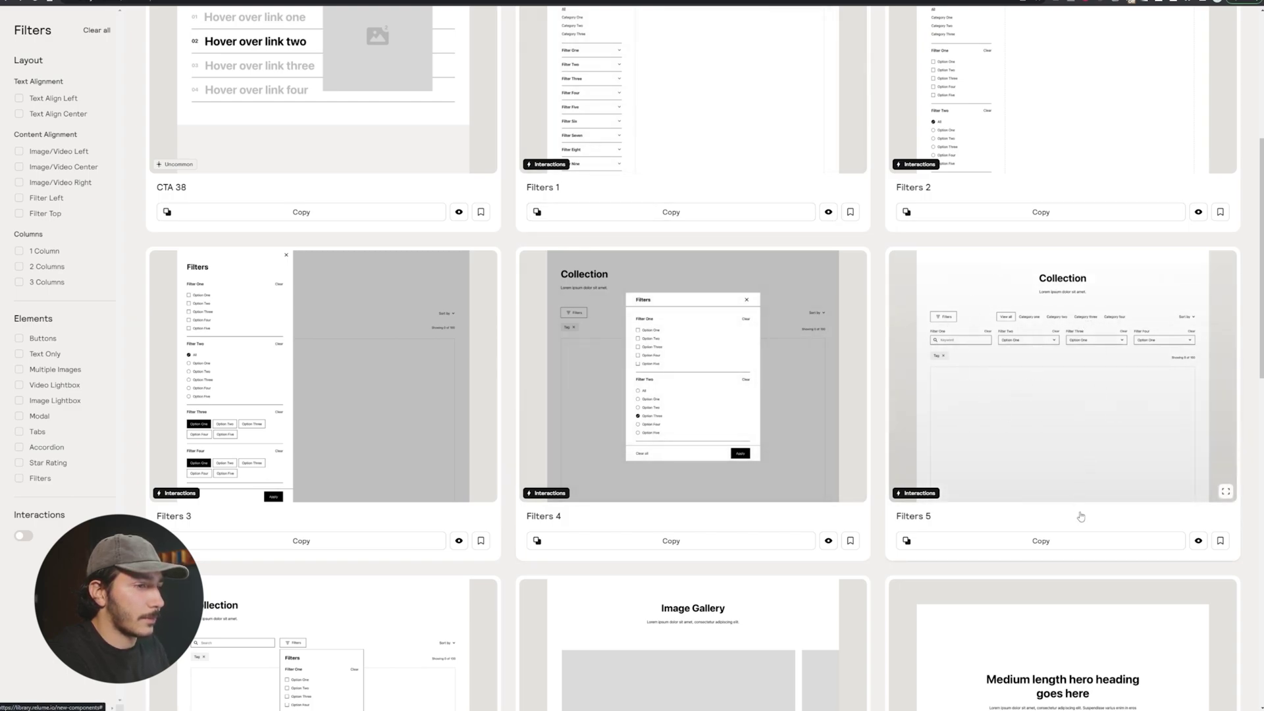
Step: Copy the Filters 5 component from the Relume library and paste it into main-wrapper on the Webflow Condos page
click(1075, 549)
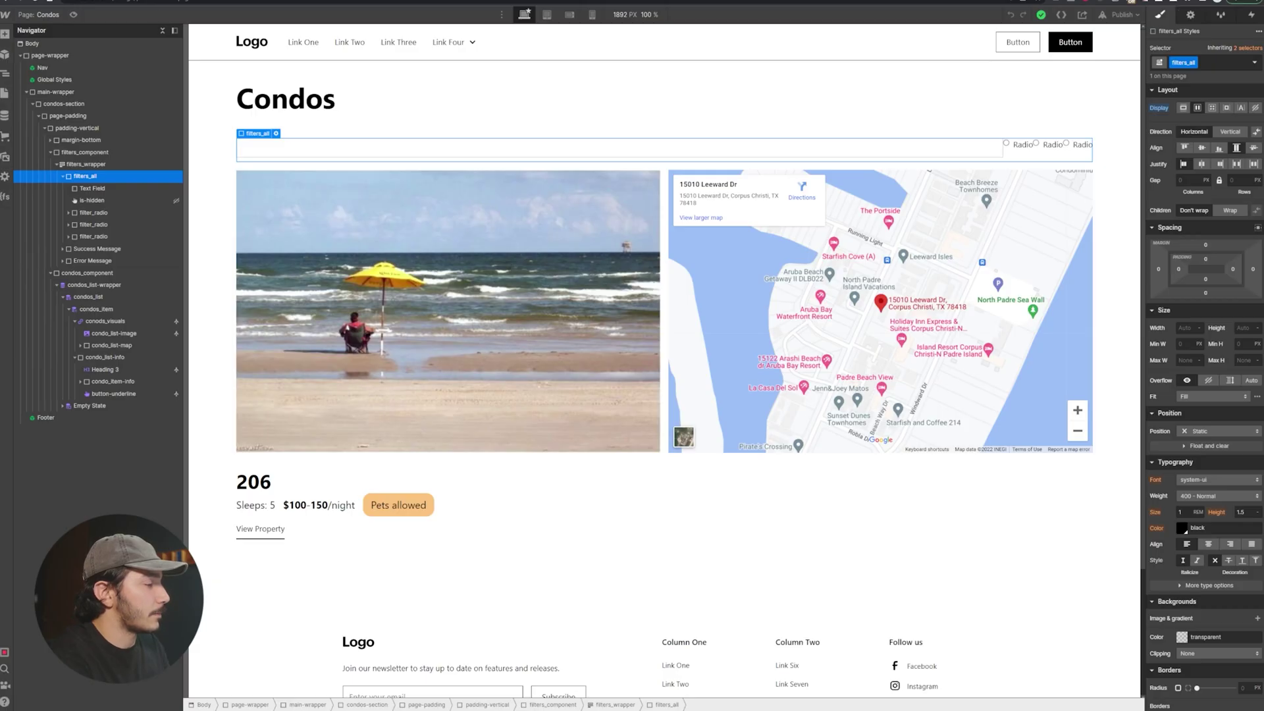
click(86, 95)
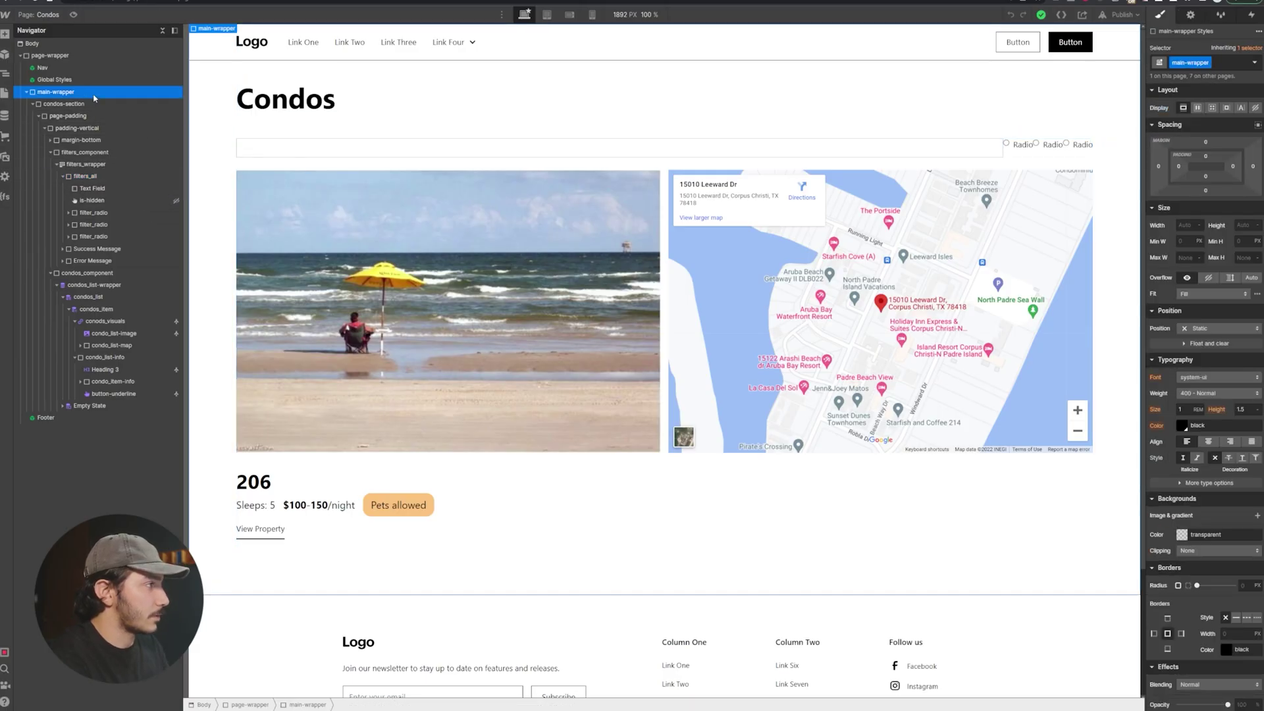
key(ctrl+v)
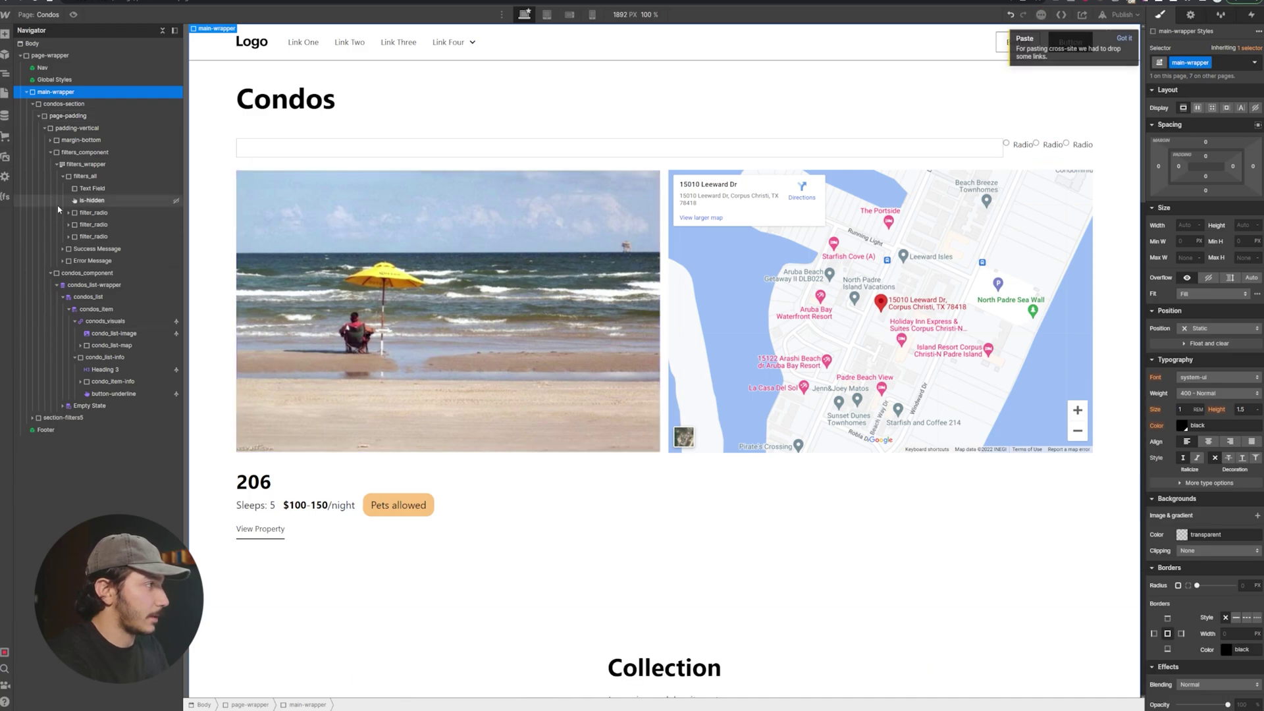
scroll(651, 273, down, 2)
scroll(650, 272, down, 8)
scroll(624, 268, up, 5)
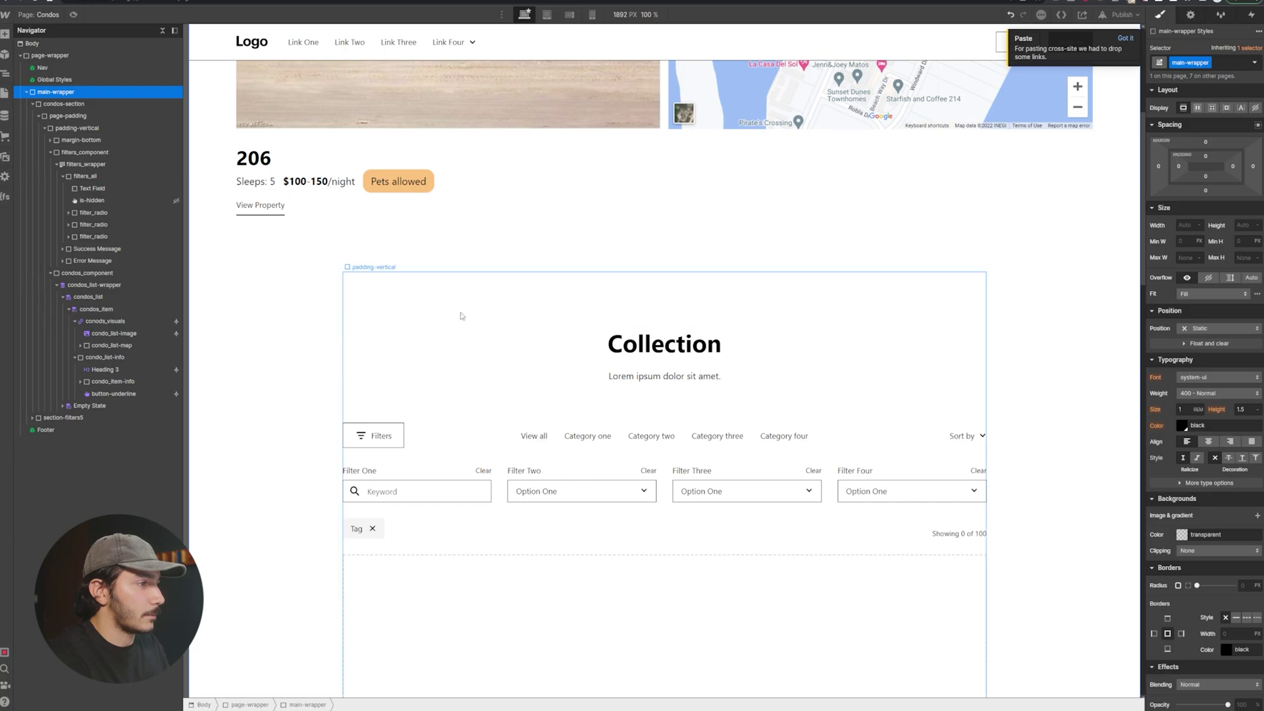
Step: Examine the pasted section's structure, including its container, header row, Filters button and Filter Two dropdown toggle
click(460, 304)
click(92, 442)
scroll(474, 510, down, 2)
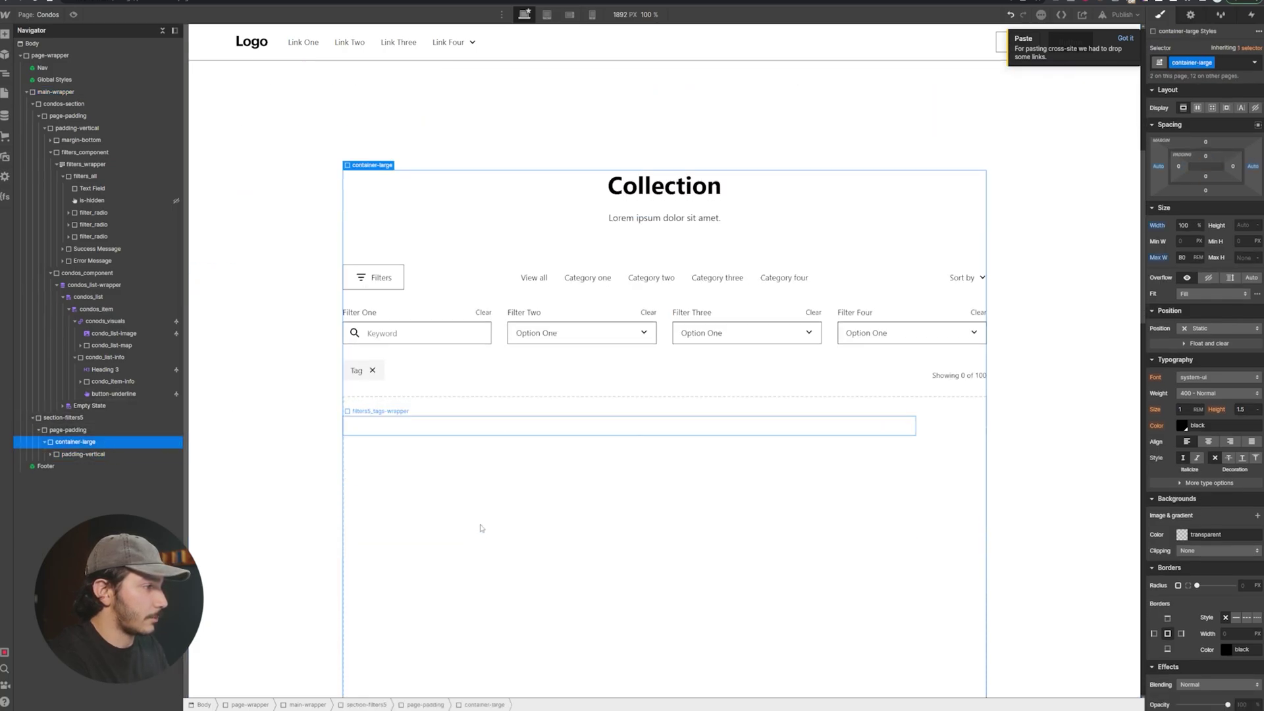
scroll(481, 518, up, 5)
scroll(484, 522, down, 5)
click(458, 301)
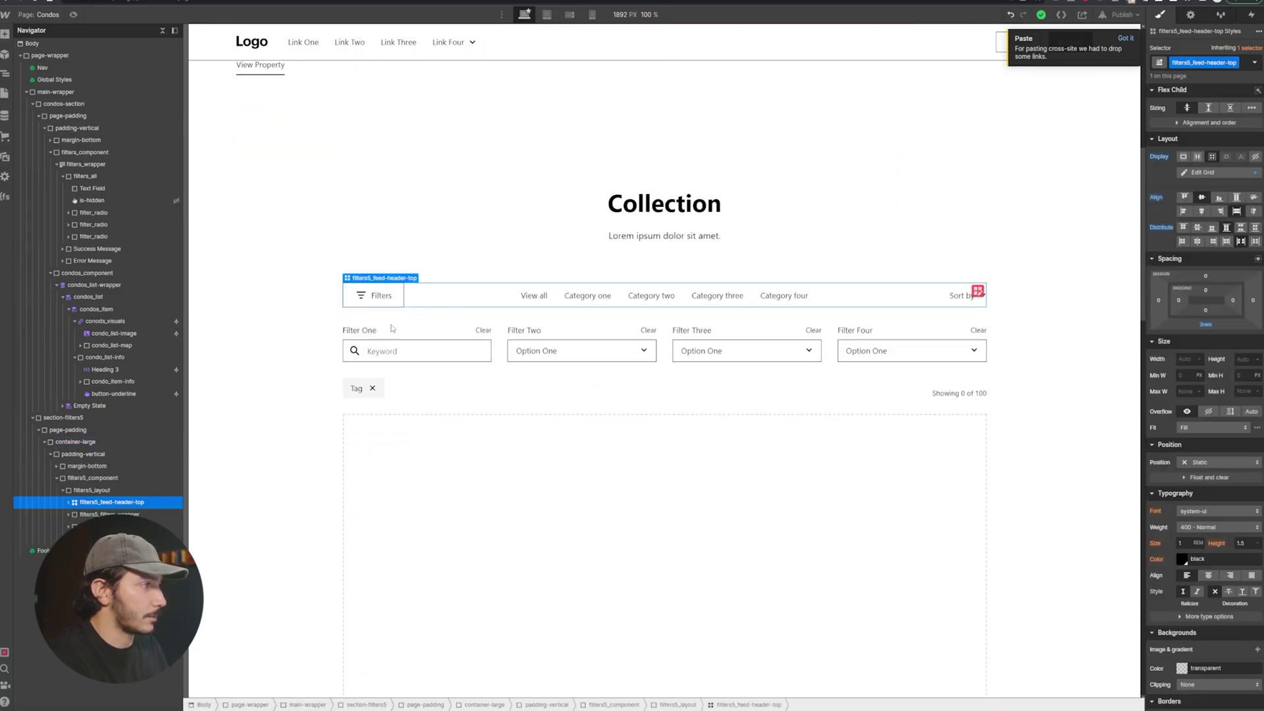
double_click(399, 300)
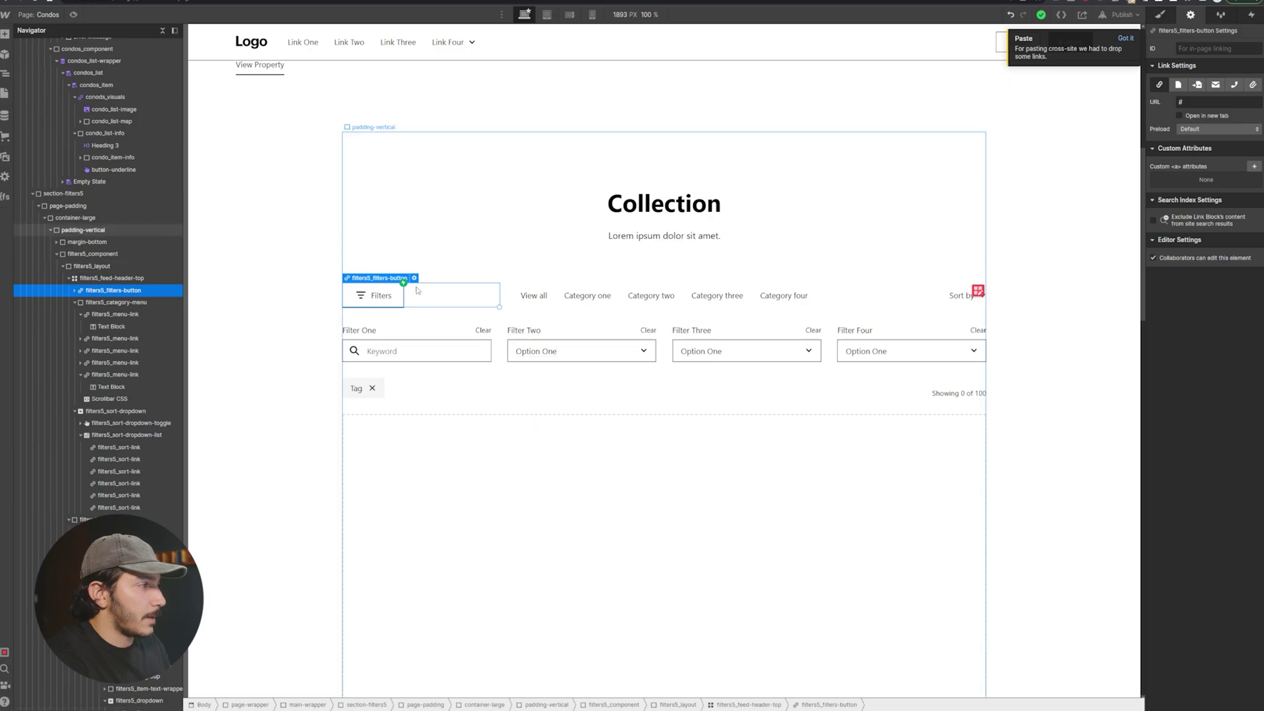
click(405, 330)
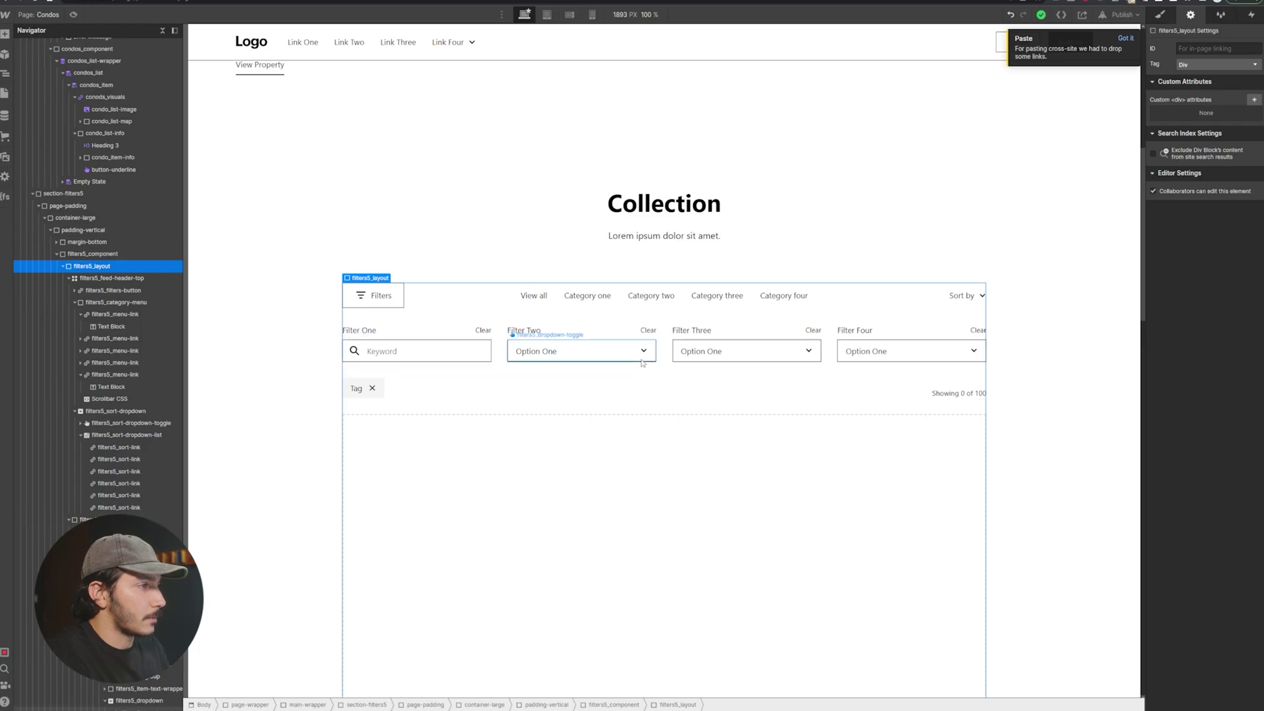
click(580, 357)
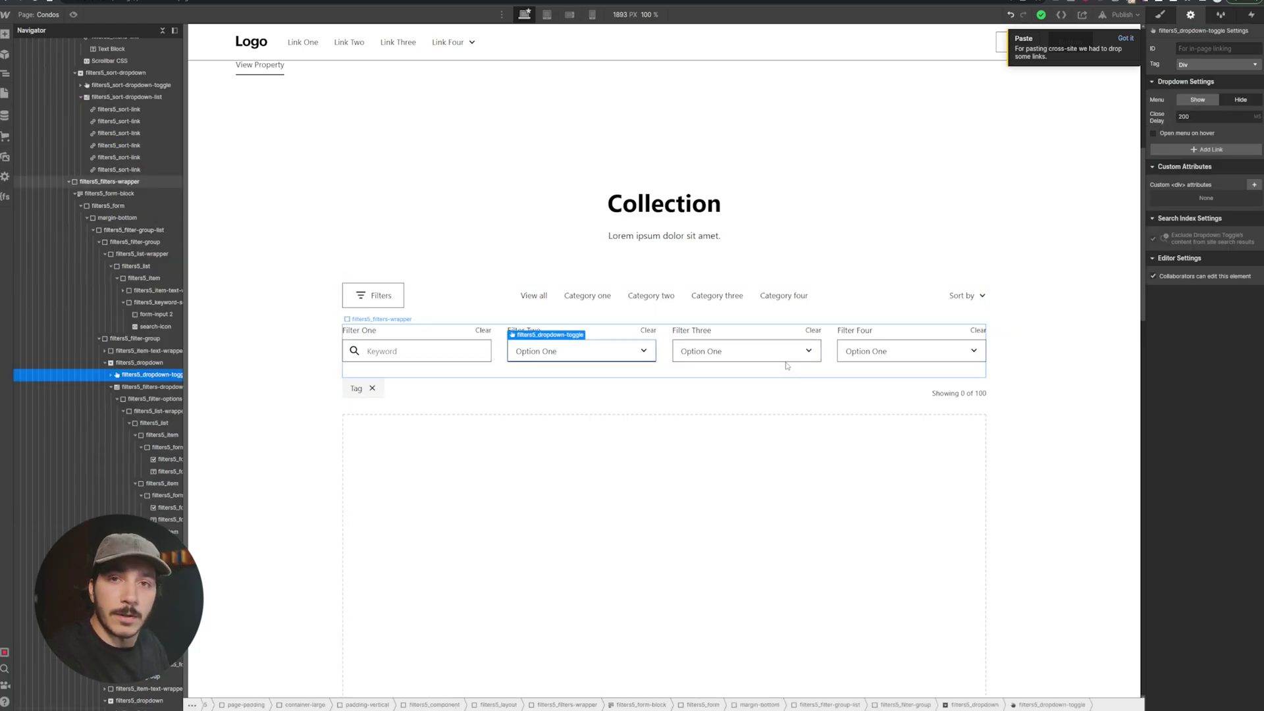
Step: Compare the existing condos listing with the pasted section and examine its category menu links
scroll(777, 356, up, 8)
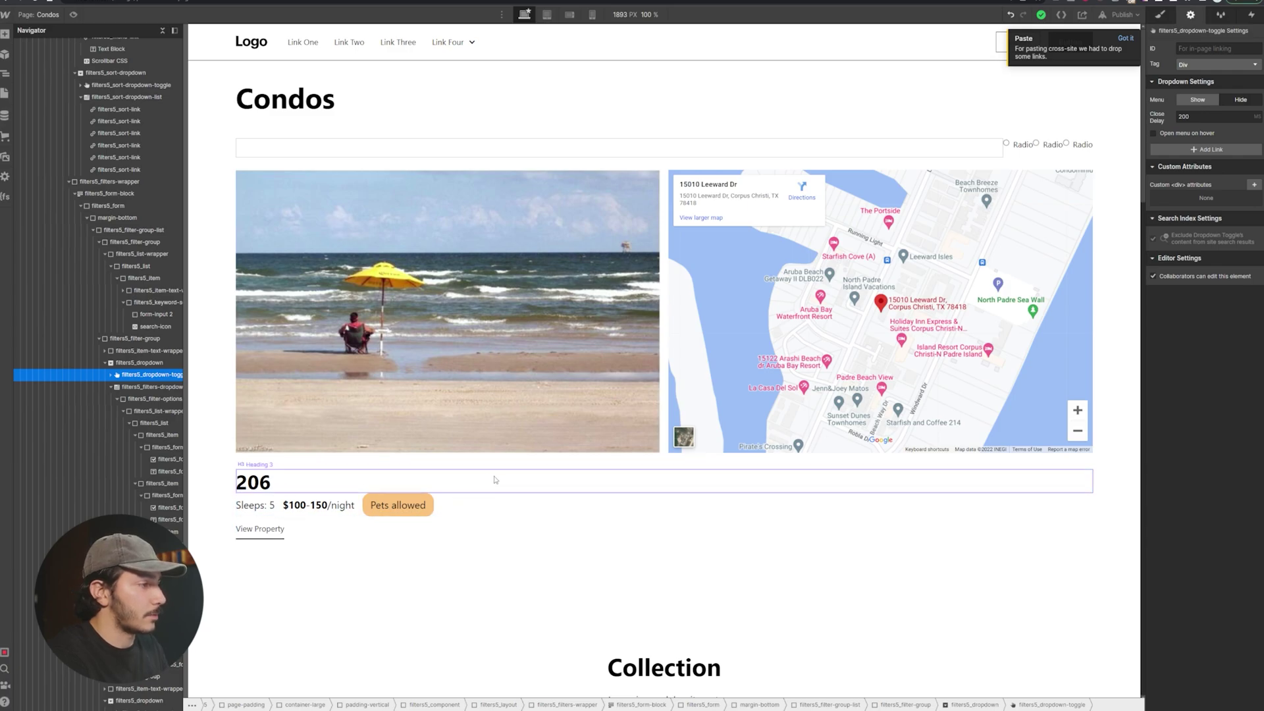
scroll(516, 514, down, 8)
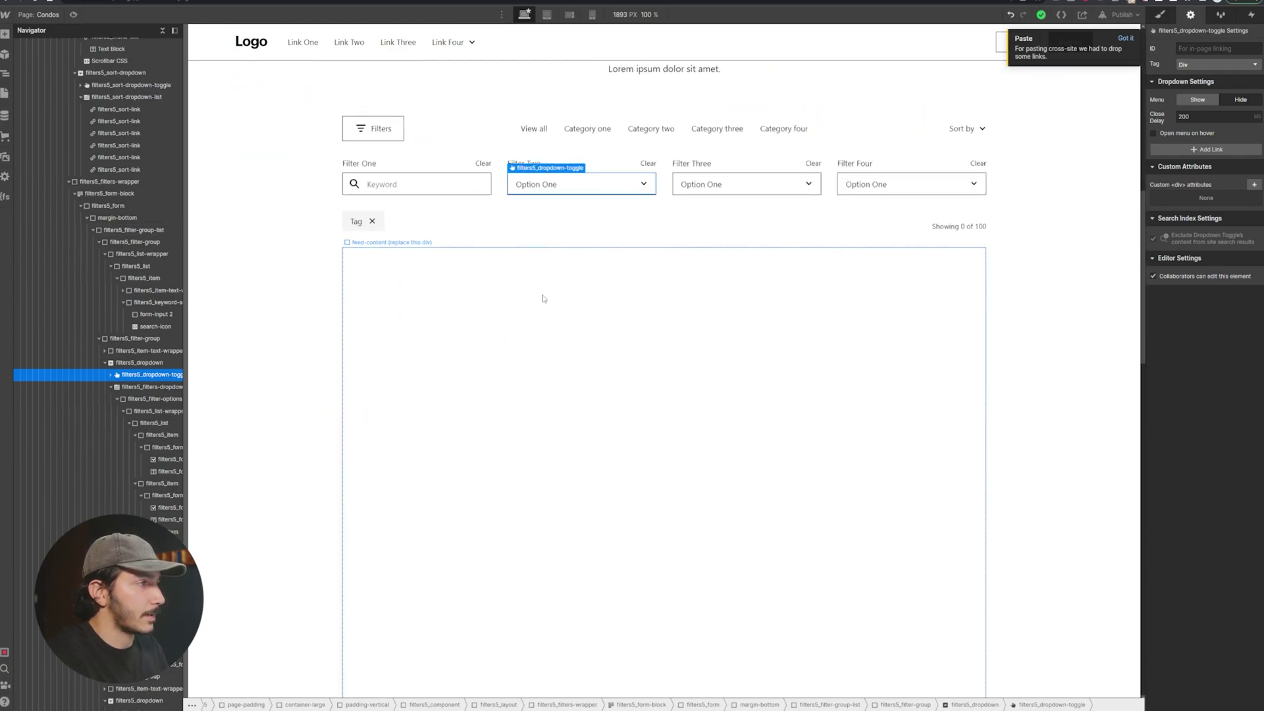
scroll(517, 339, up, 2)
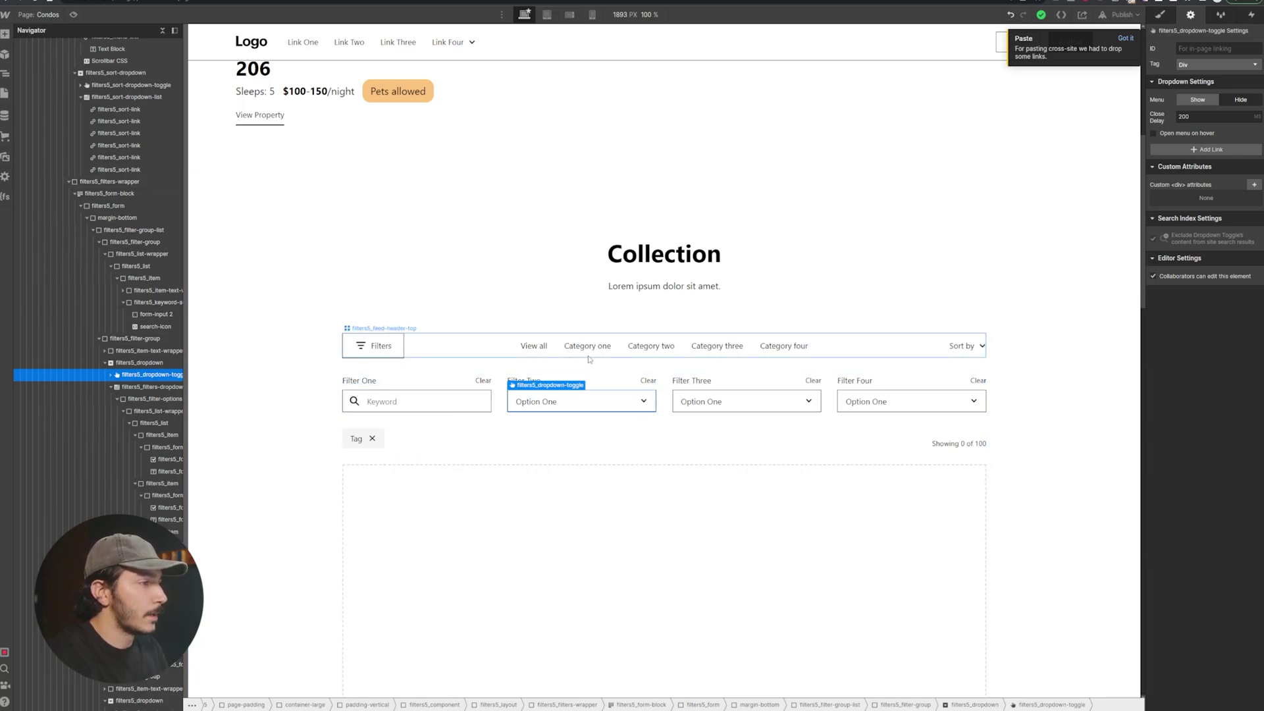
click(611, 354)
click(651, 356)
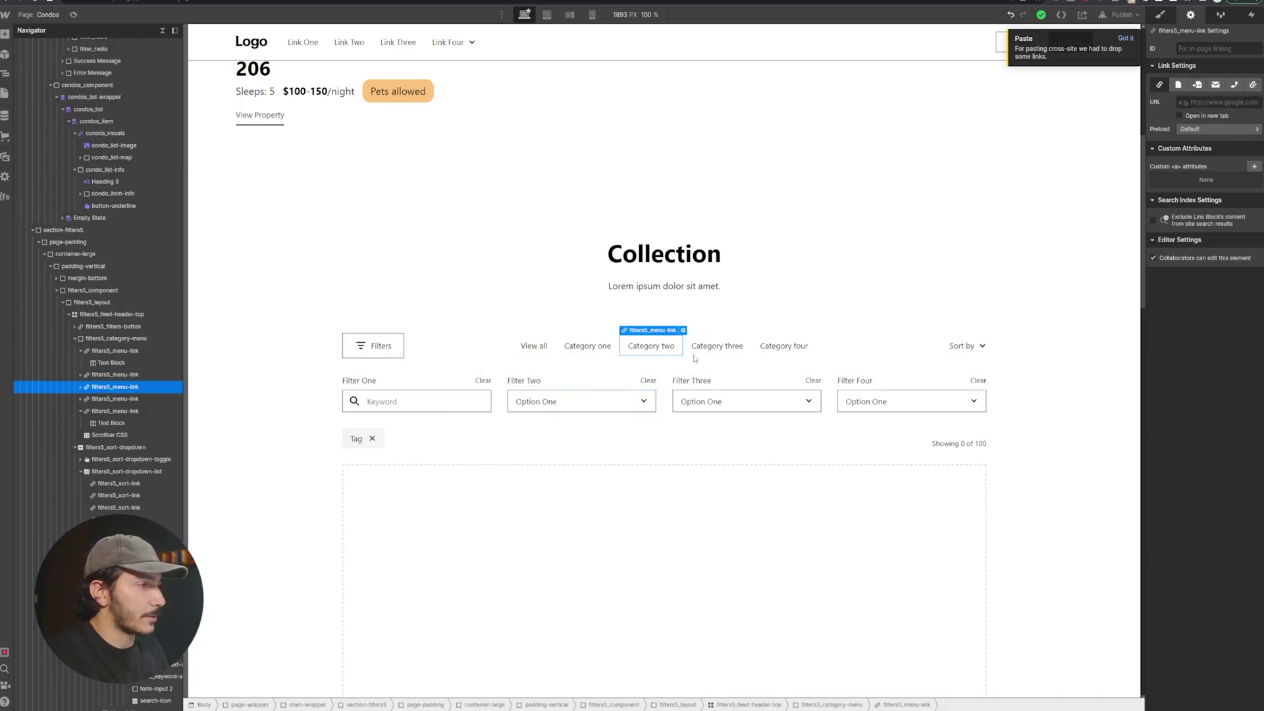
click(748, 359)
click(740, 349)
click(745, 351)
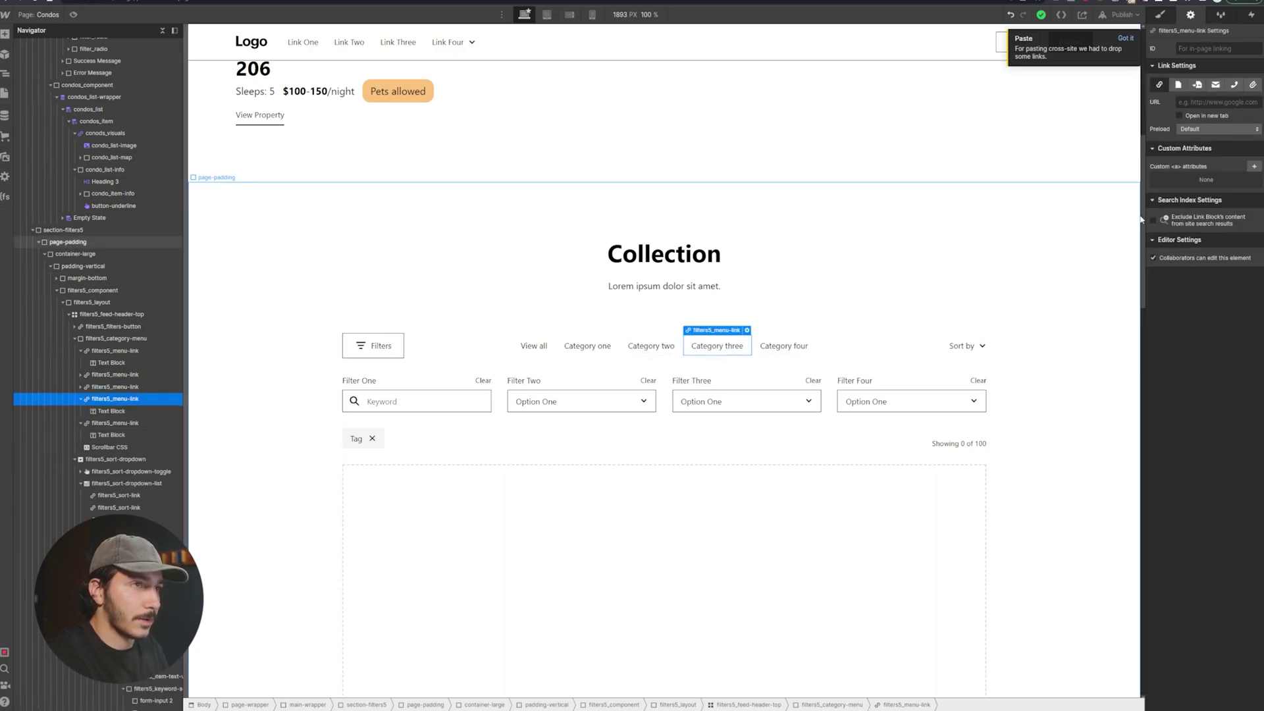
Step: Examine the custom attributes of the Filter One keyword field and of Option One in Filter Two's expanded dropdown
click(475, 409)
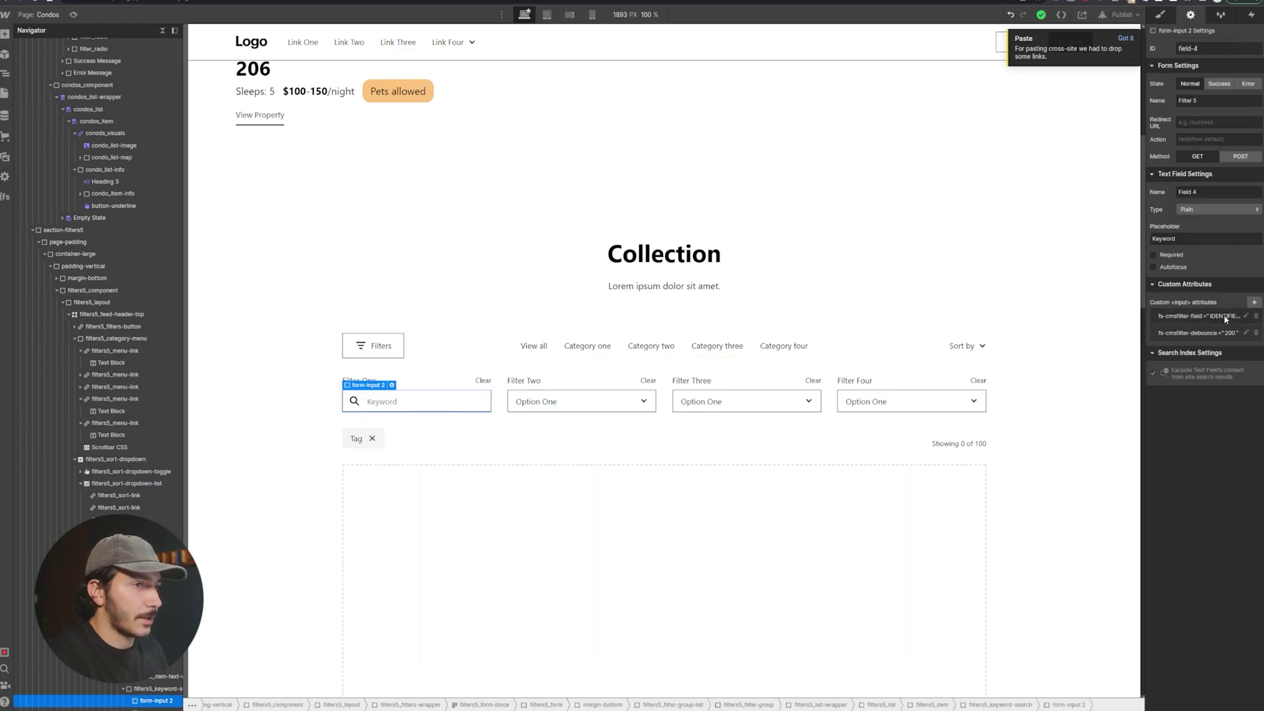
click(601, 400)
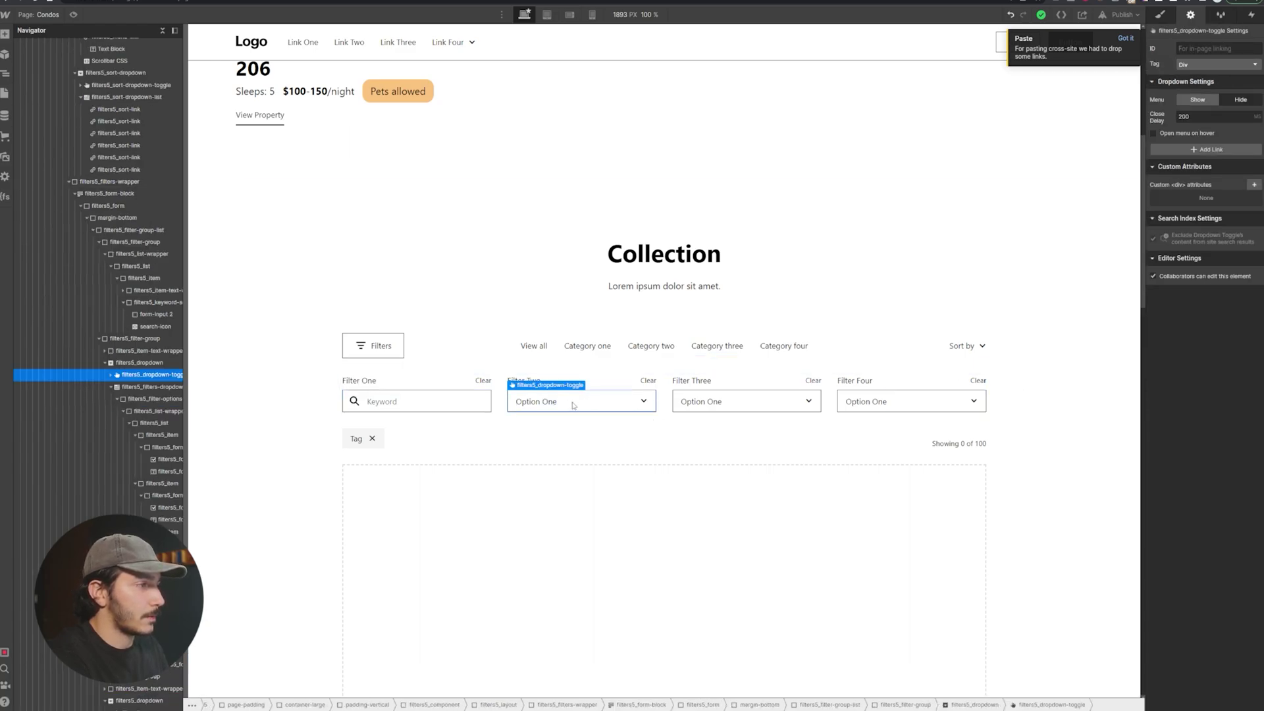
click(1197, 99)
click(558, 431)
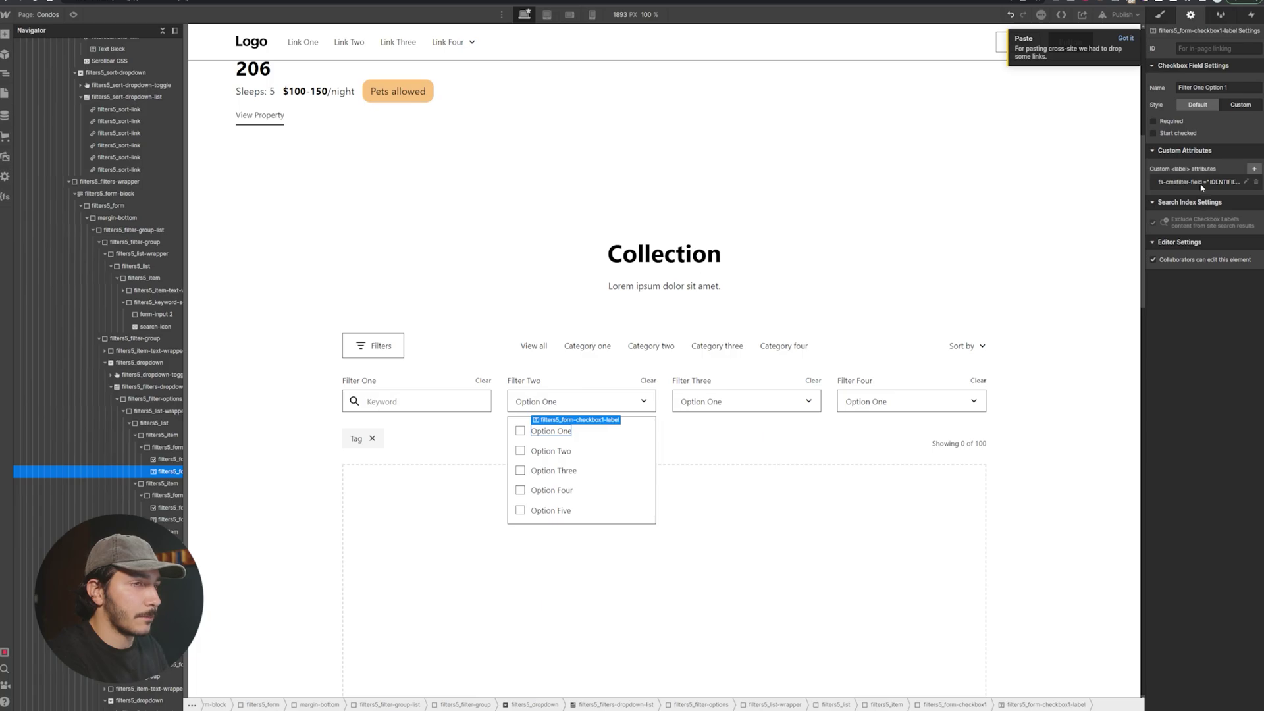
Step: Open the CMS Filter solution on the Finsweet Attributes site in a new browser tab and copy its script
key(ctrl+t)
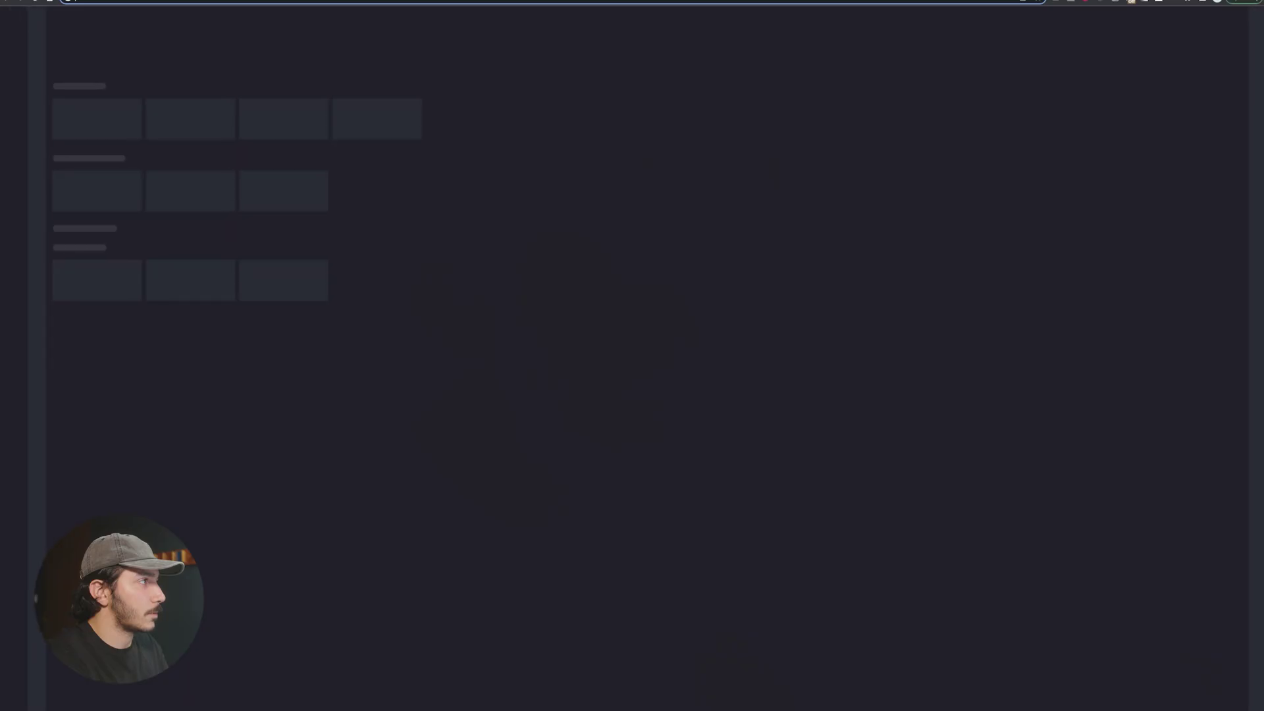
click(291, 1)
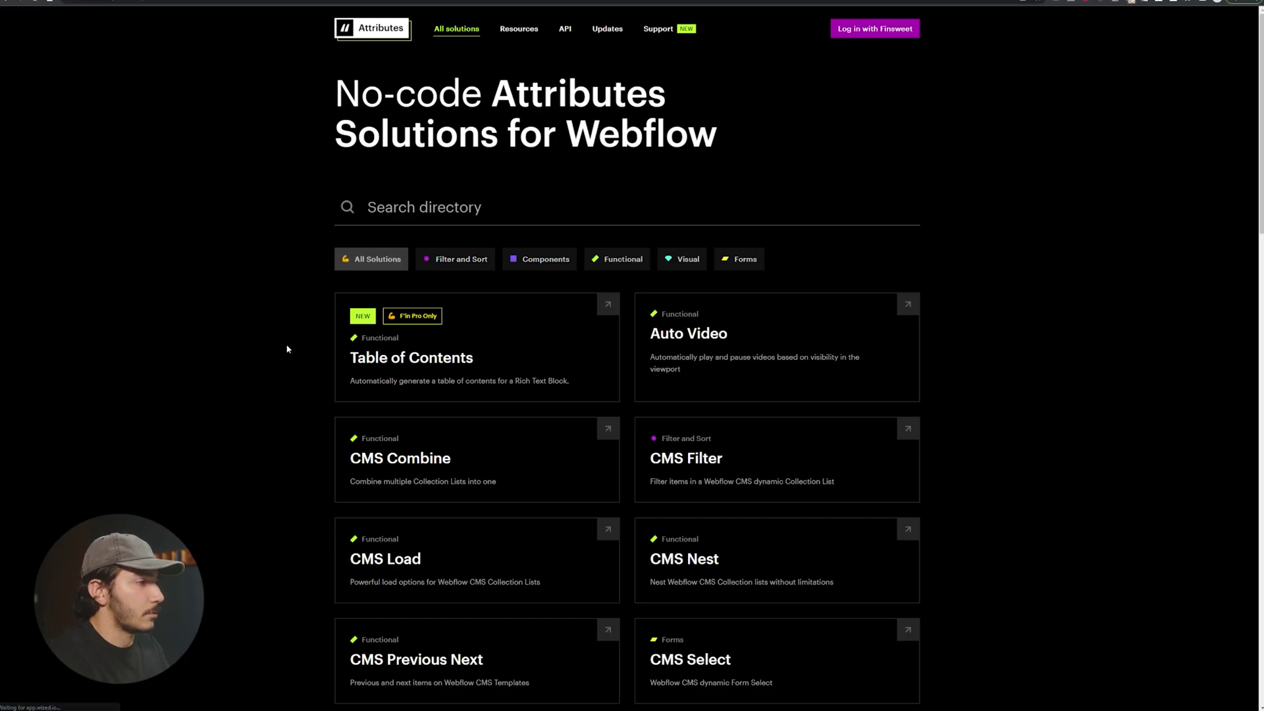
scroll(310, 356, down, 3)
scroll(303, 358, up, 3)
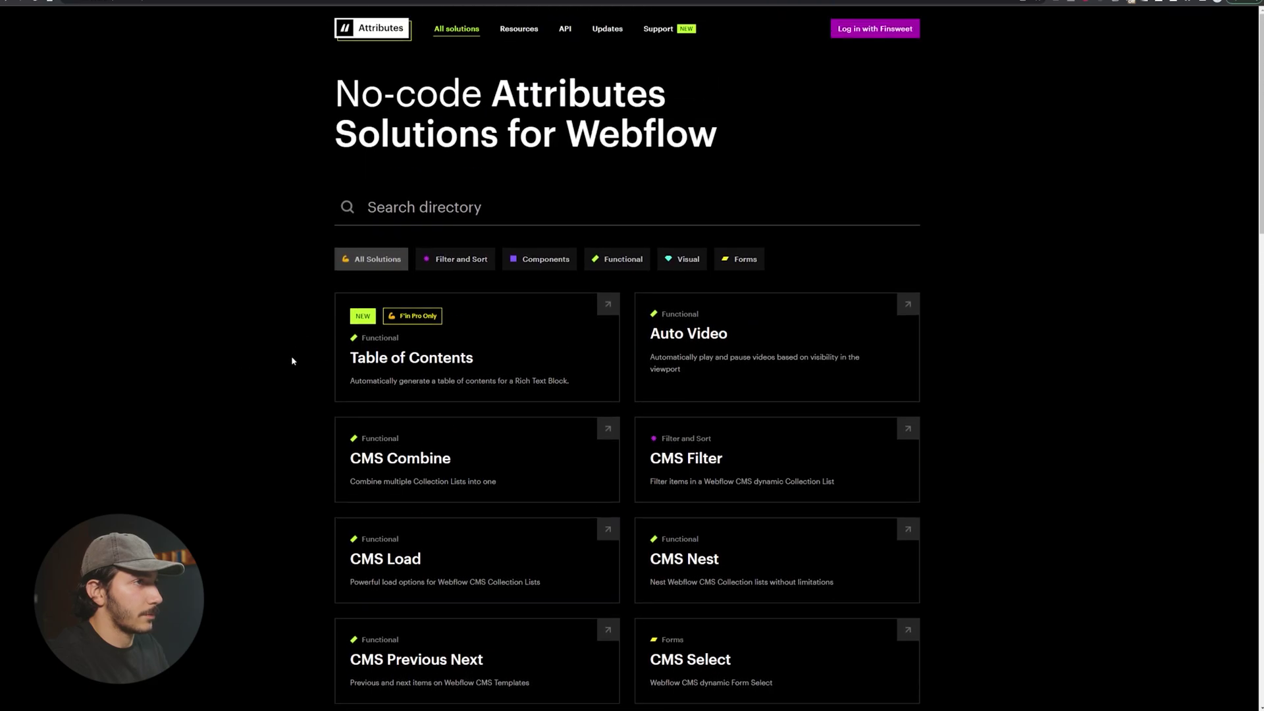
scroll(369, 365, down, 4)
click(755, 229)
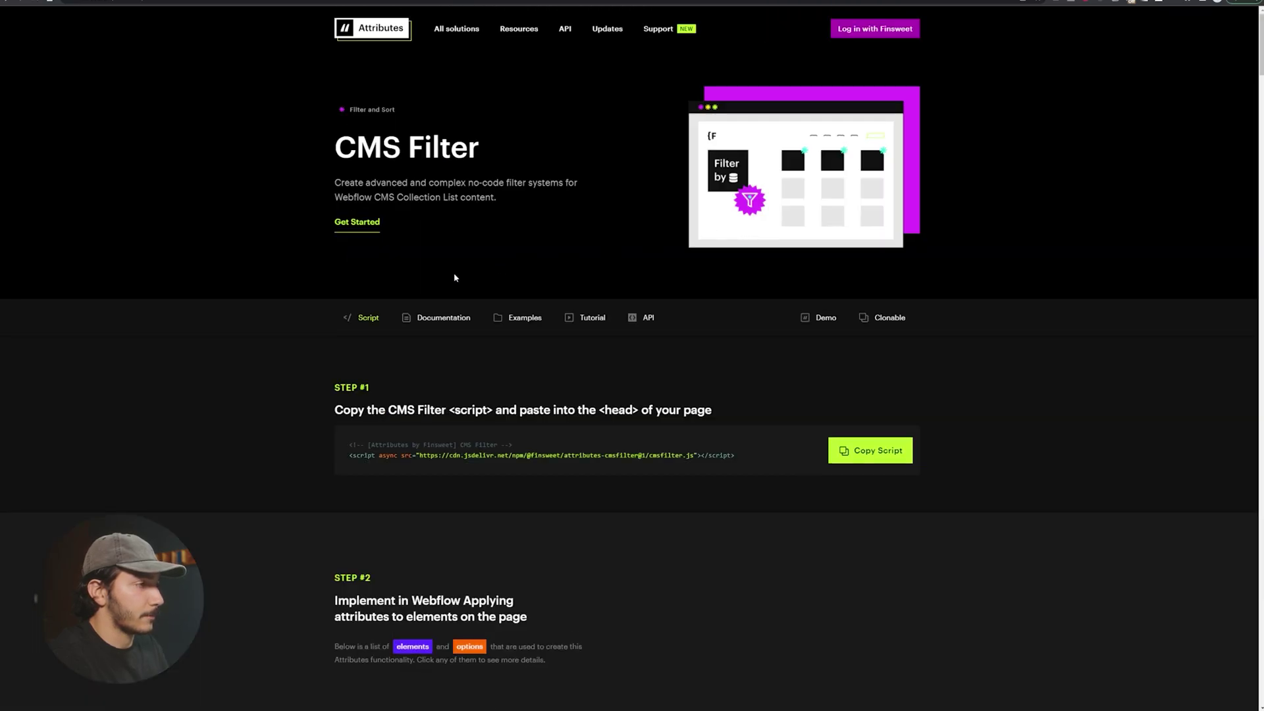
click(870, 450)
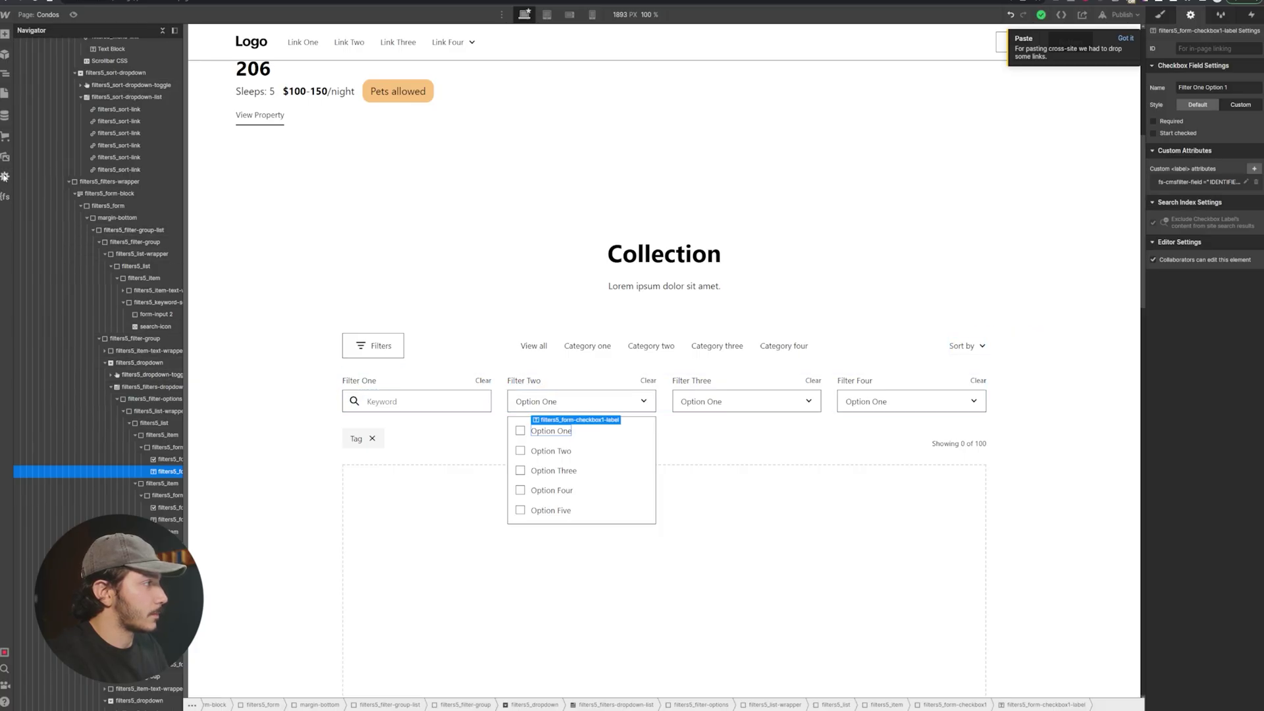
Step: Paste the CMS Filter script into the Home page's custom code inside the head tag in Webflow and save
click(5, 177)
click(5, 93)
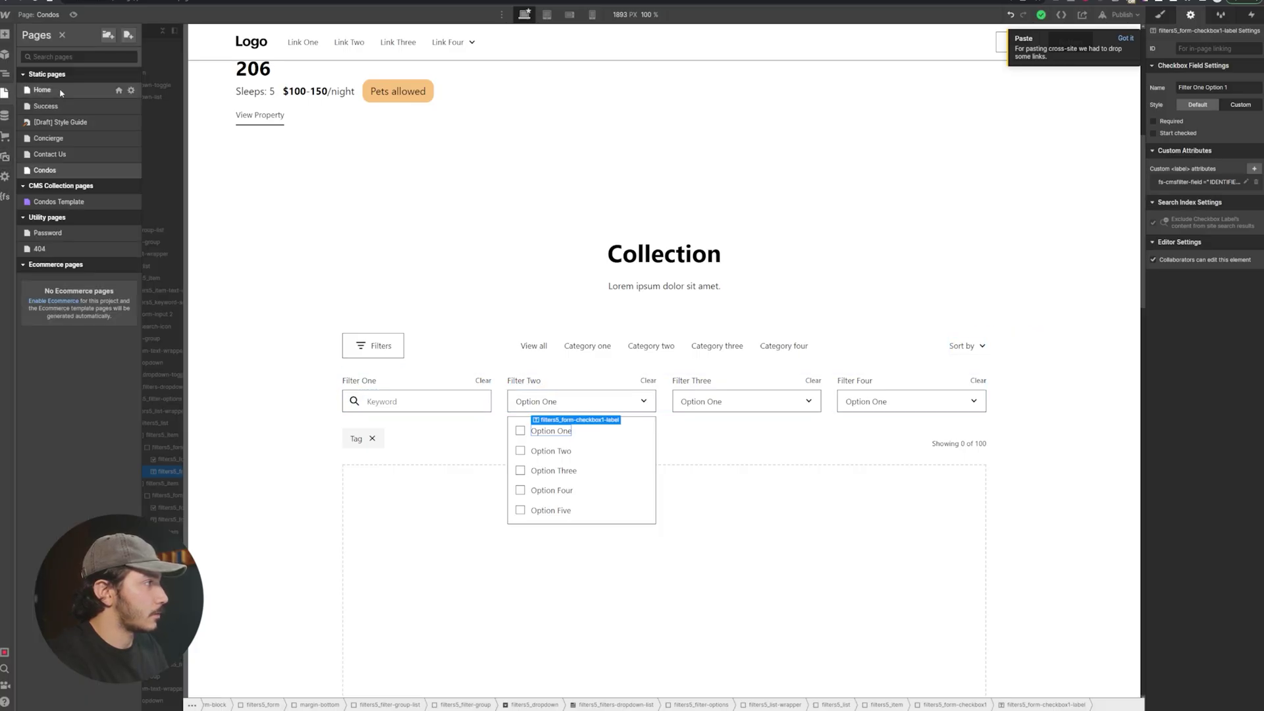
click(129, 90)
scroll(235, 522, down, 10)
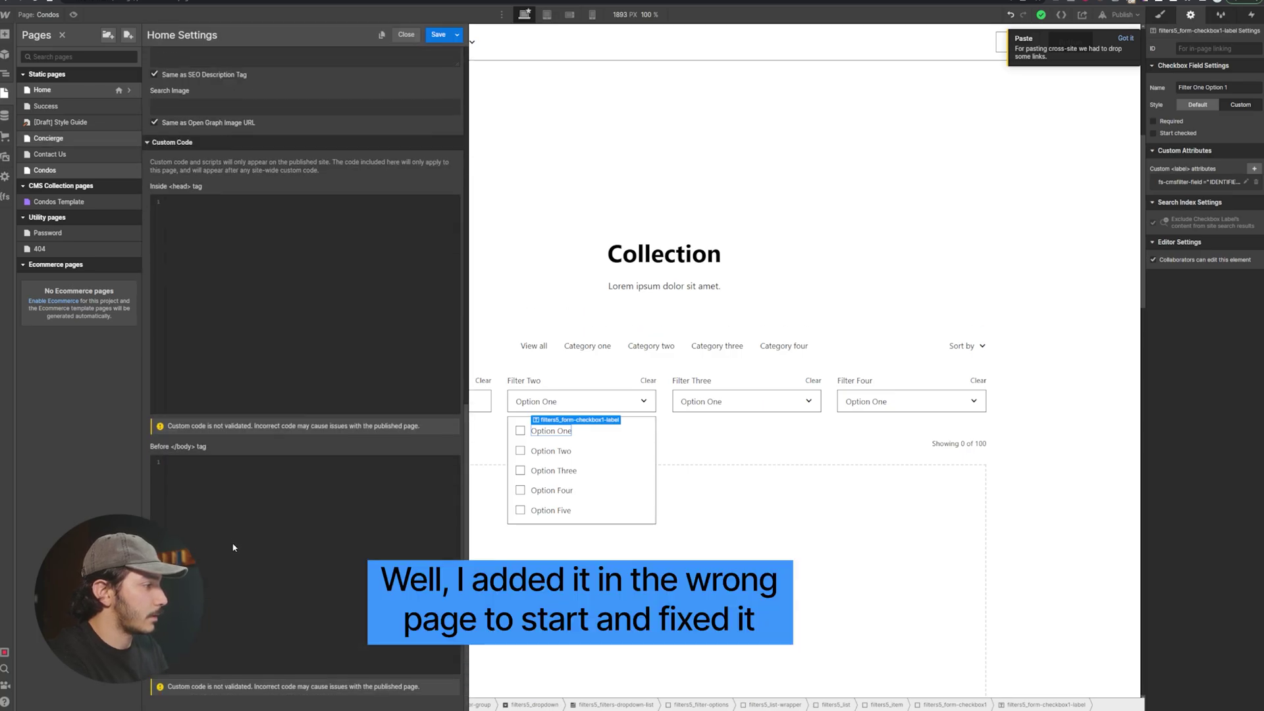
click(245, 264)
key(ctrl+v)
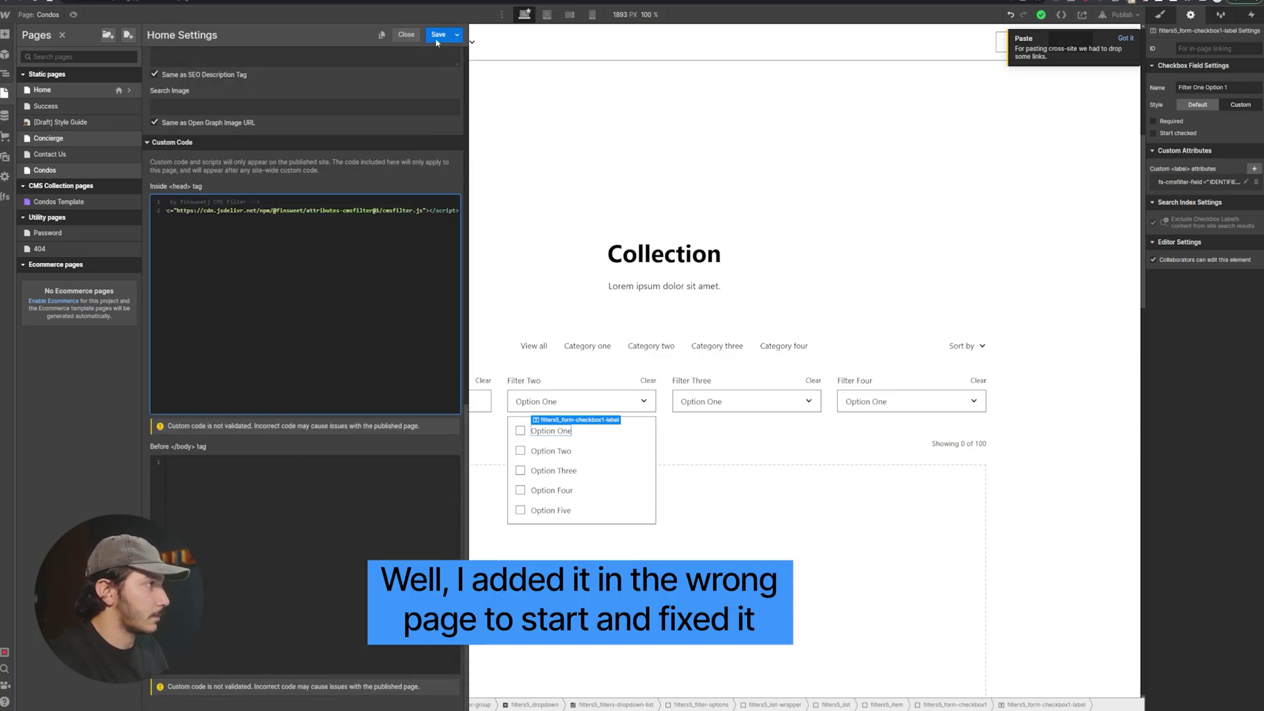
click(438, 35)
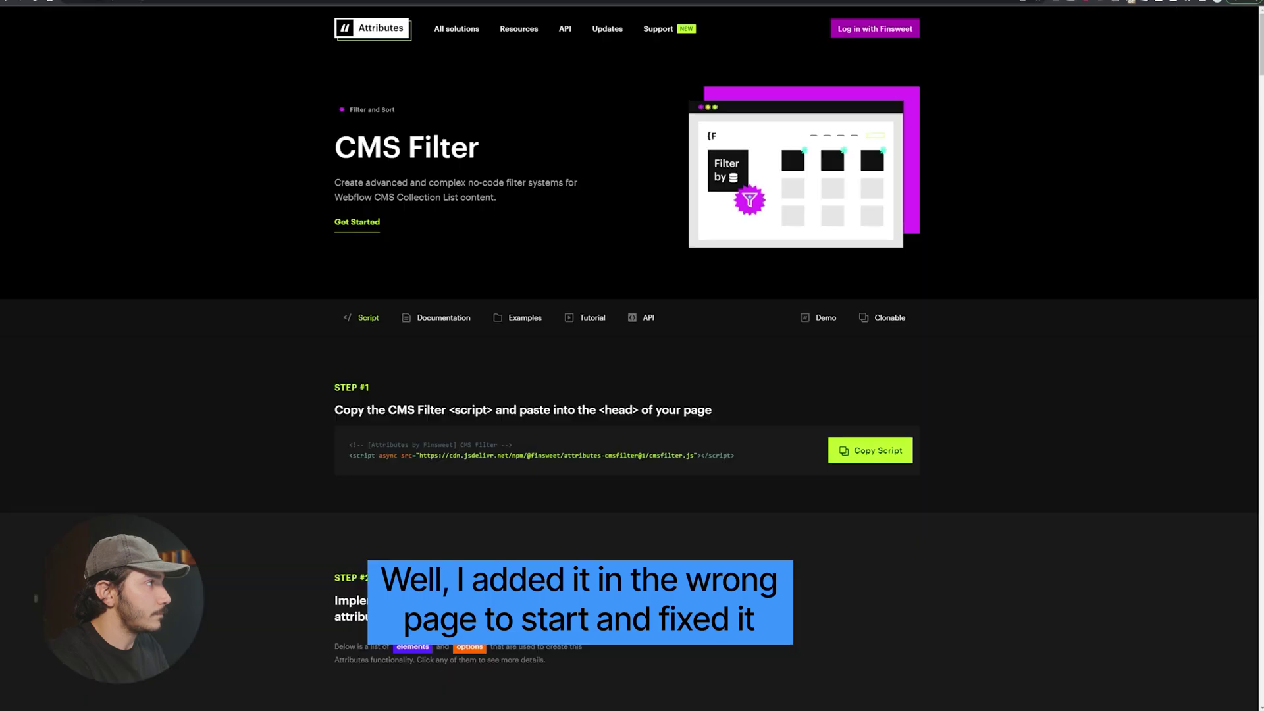
Step: Review the CMS Filter documentation's attributes required for minimum setup
scroll(337, 329, down, 7)
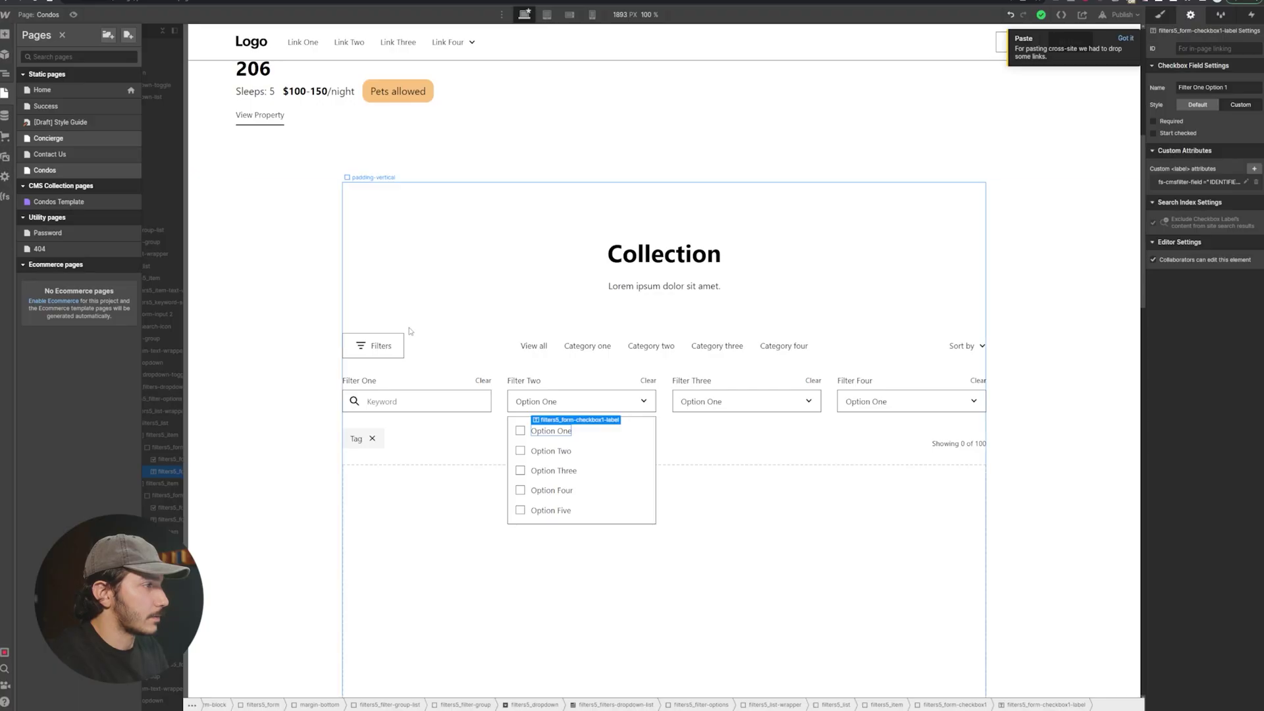
scroll(428, 429, down, 4)
key(z)
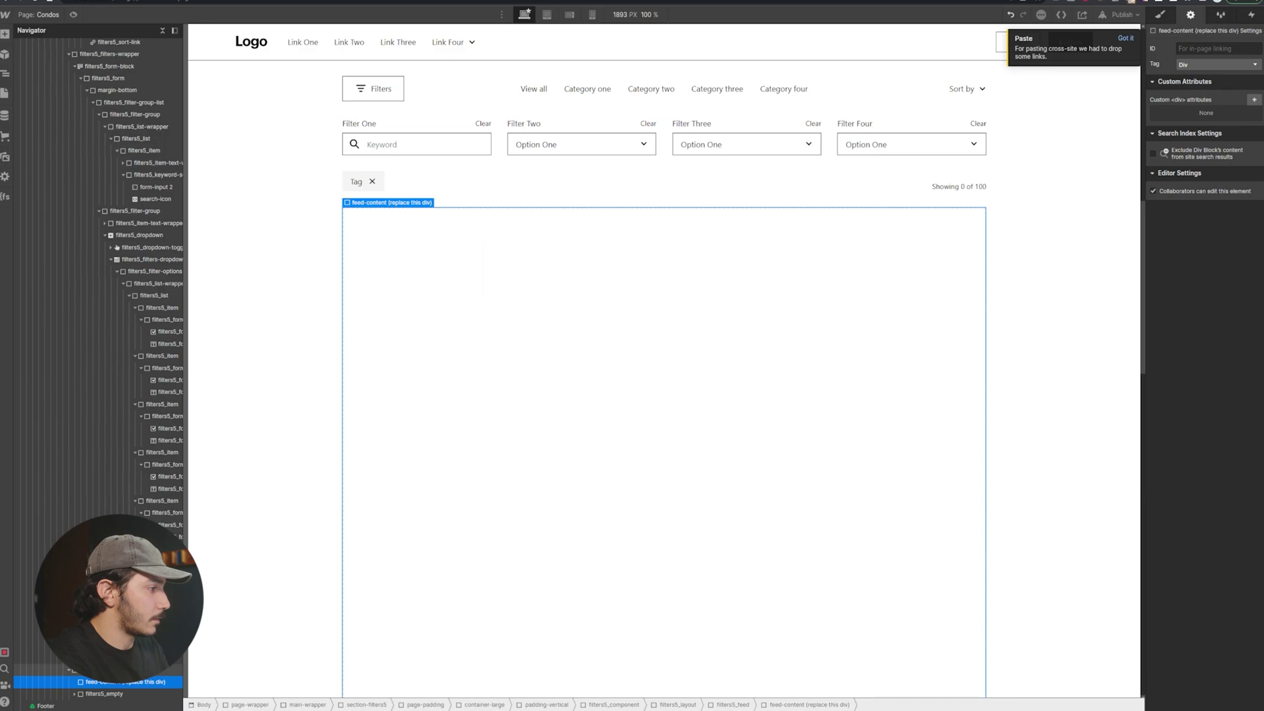
Step: Examine the feed-content placeholder div and the filters5_empty block's custom attribute on the Condos page
click(113, 670)
click(110, 683)
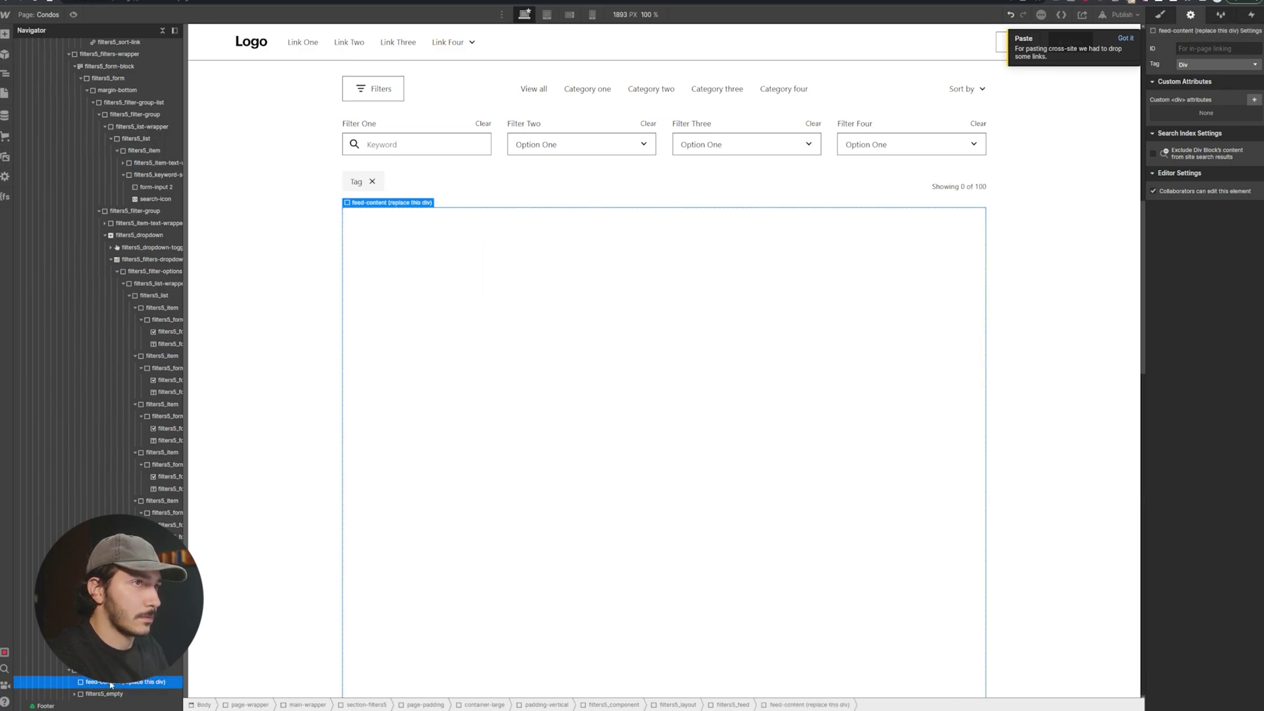
click(108, 694)
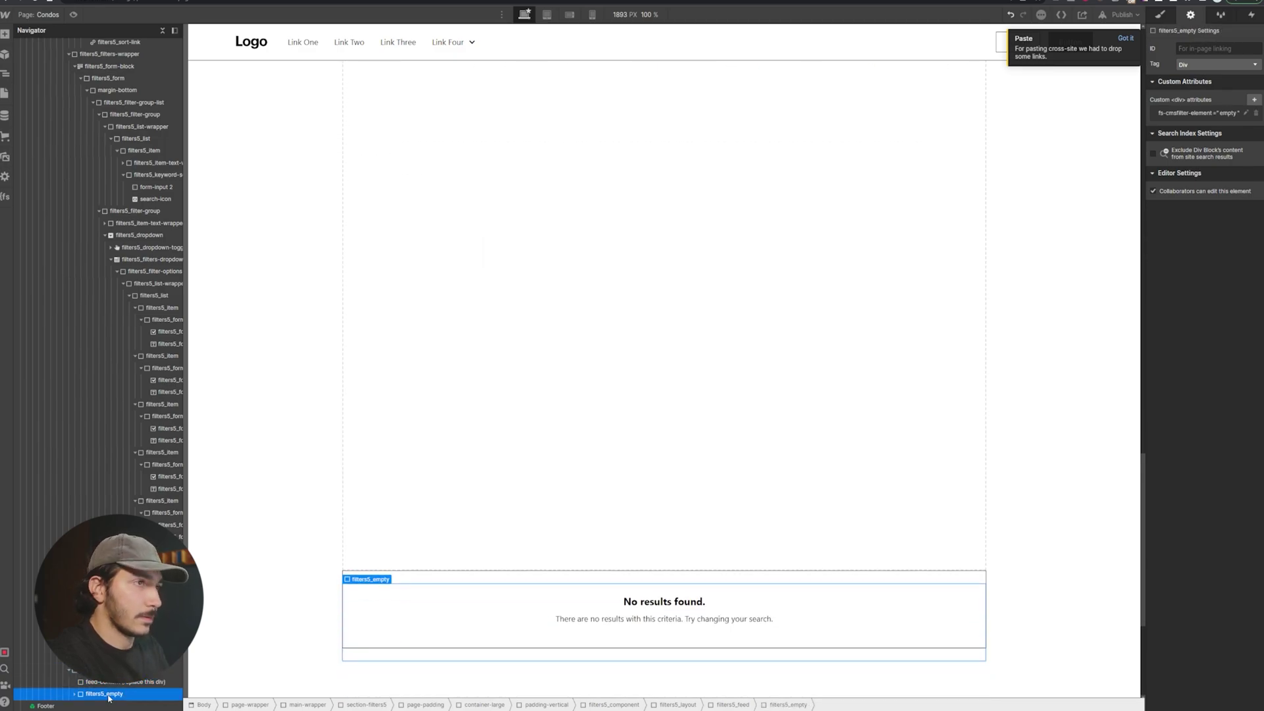
scroll(389, 550, up, 10)
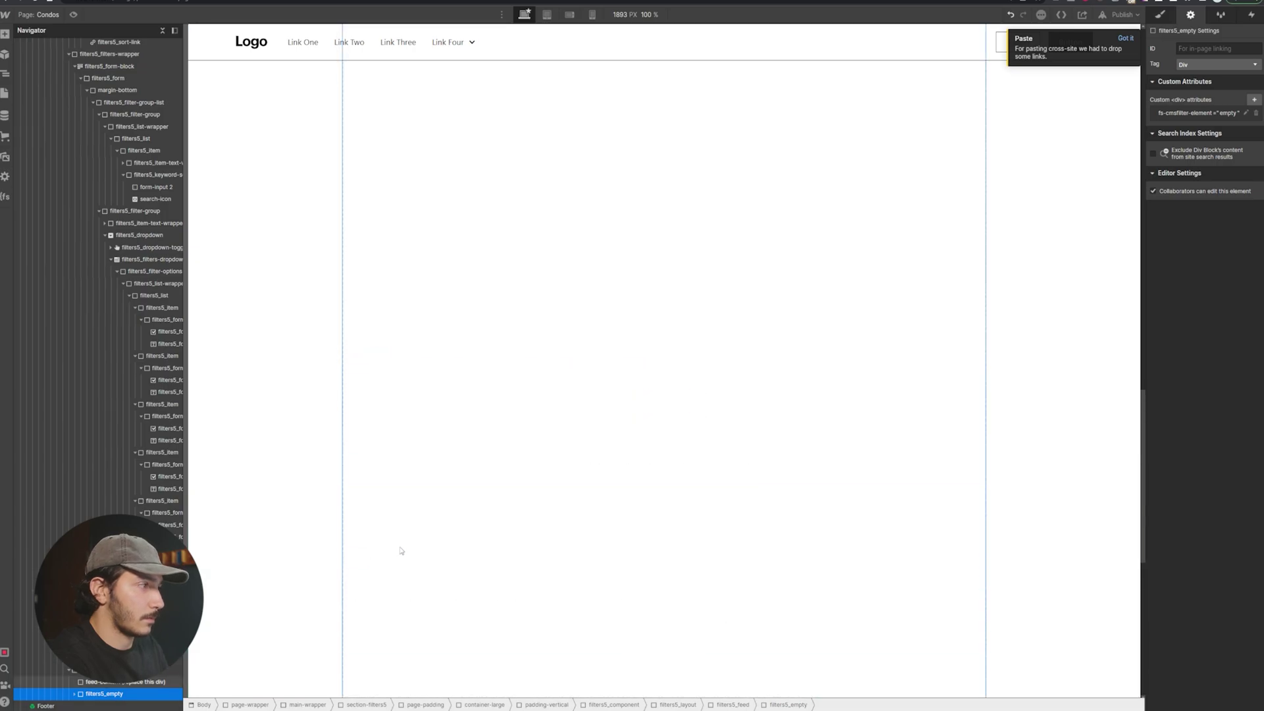
Step: Delete the old filters_component above the condos listing
click(445, 532)
scroll(429, 536, up, 12)
click(401, 497)
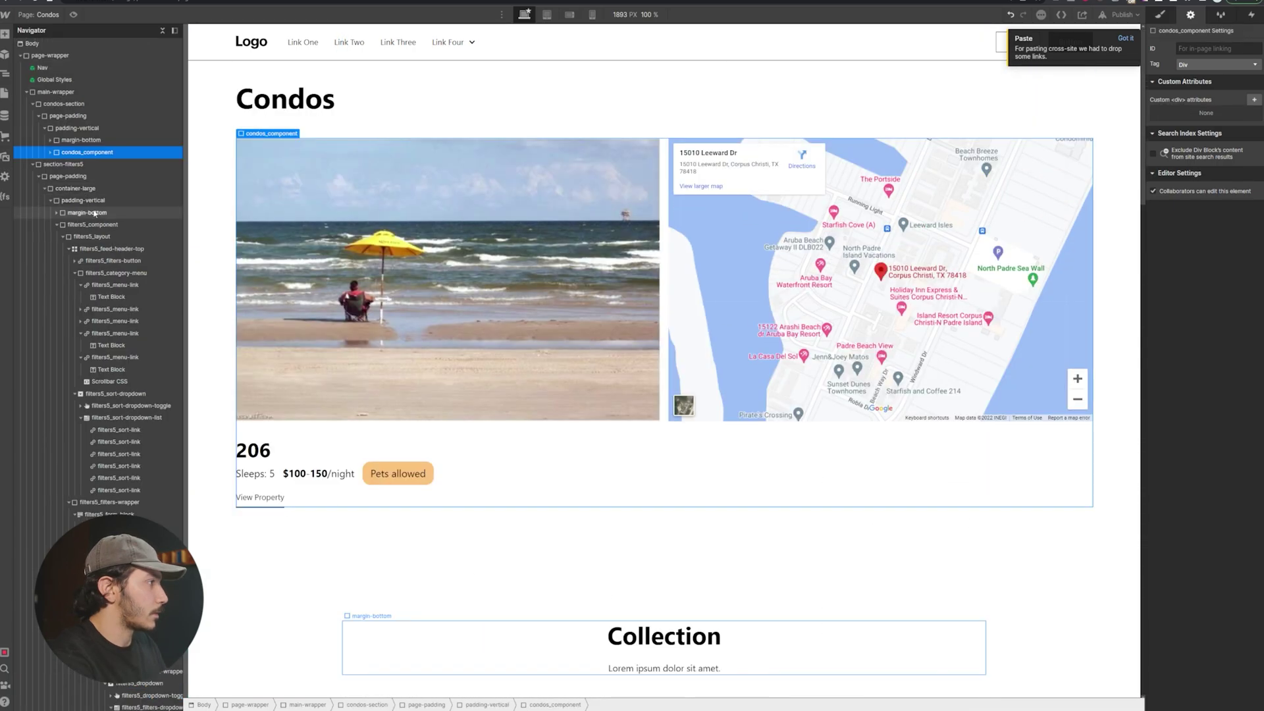
Step: Move filters5_component into the condos section's padding-vertical, directly above condos_component, and select its feed-content placeholder
click(96, 225)
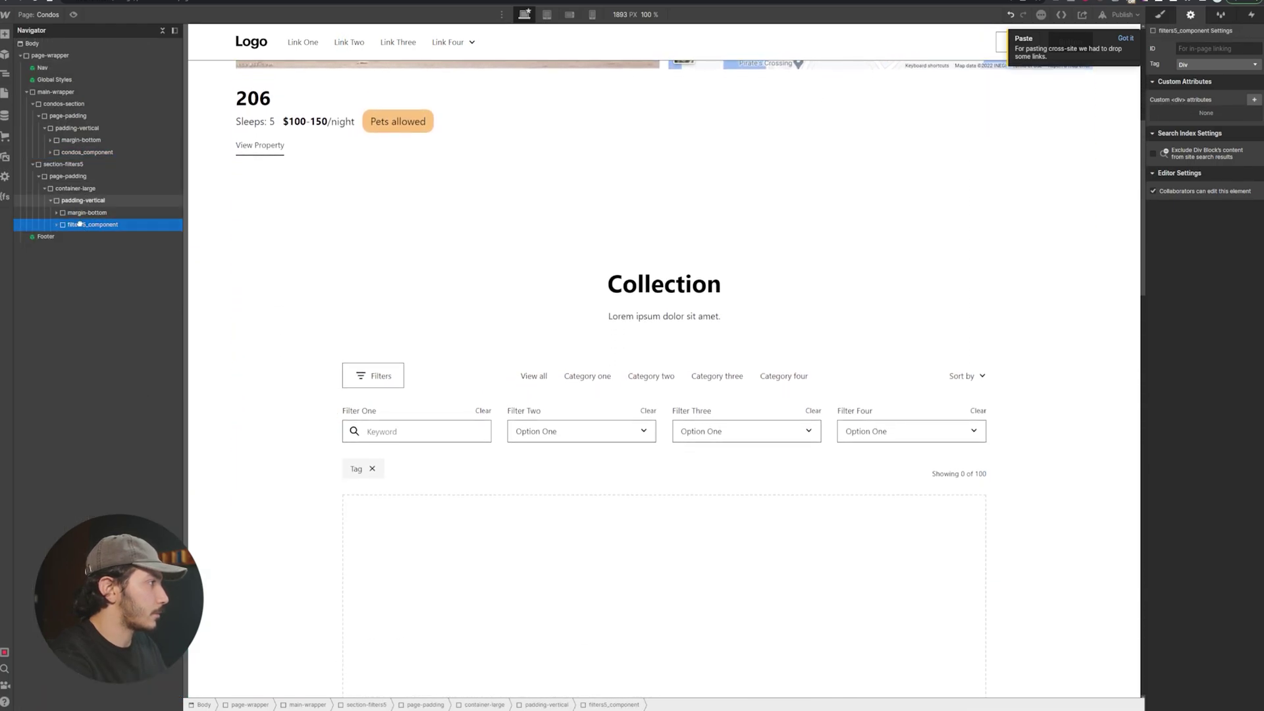
drag(78, 205, 82, 146)
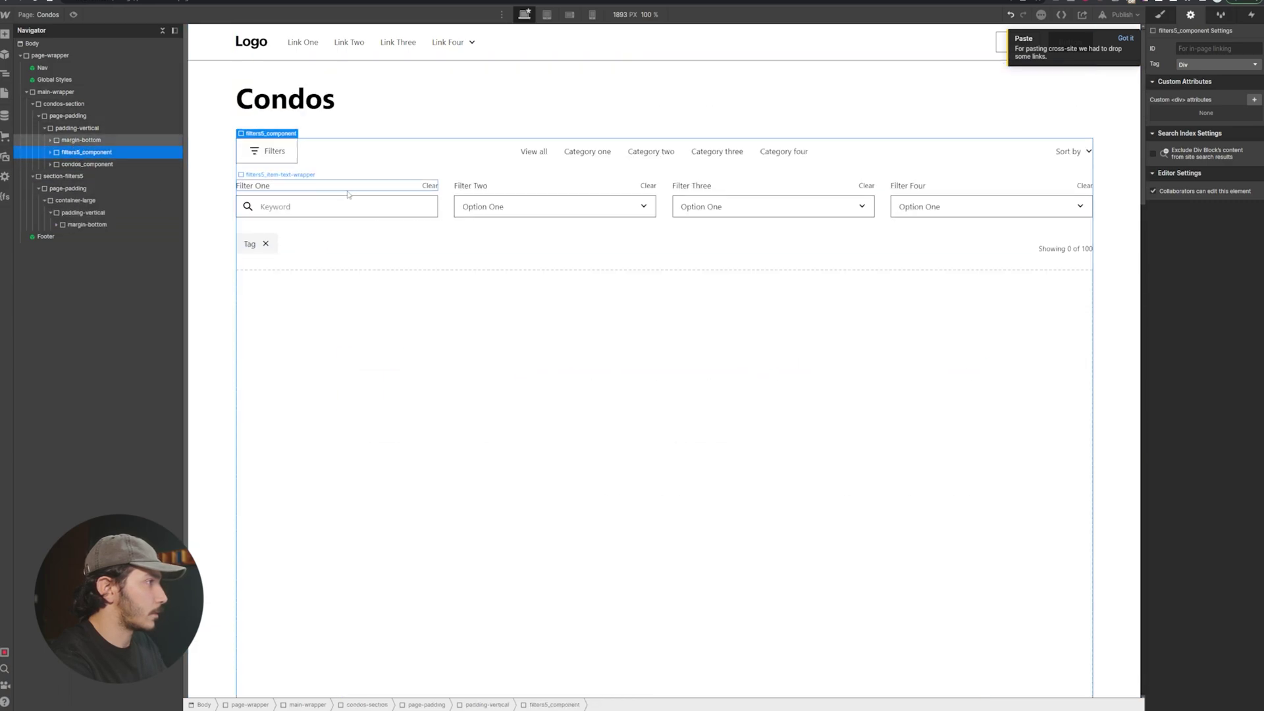
click(398, 290)
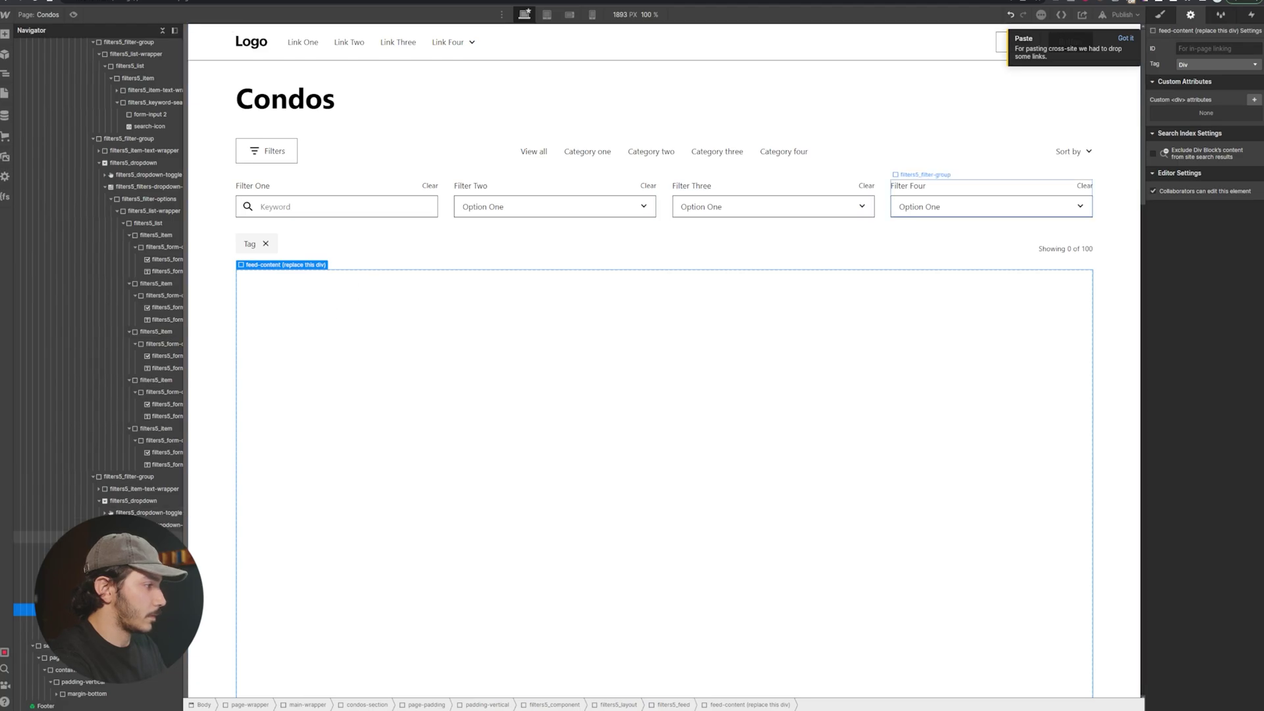
Step: Delete the feed-content placeholder and move condos_component into filters5_feed, directly above the filters5_empty block
key(Delete)
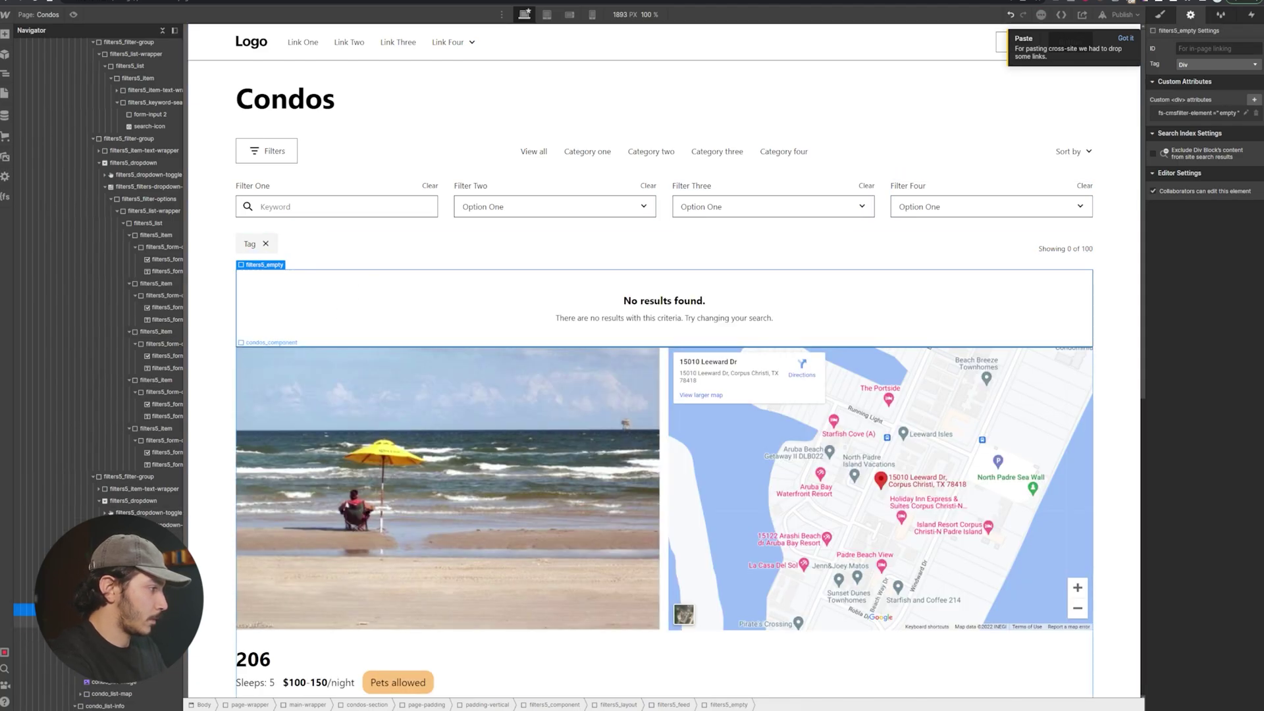
drag(86, 622, 86, 603)
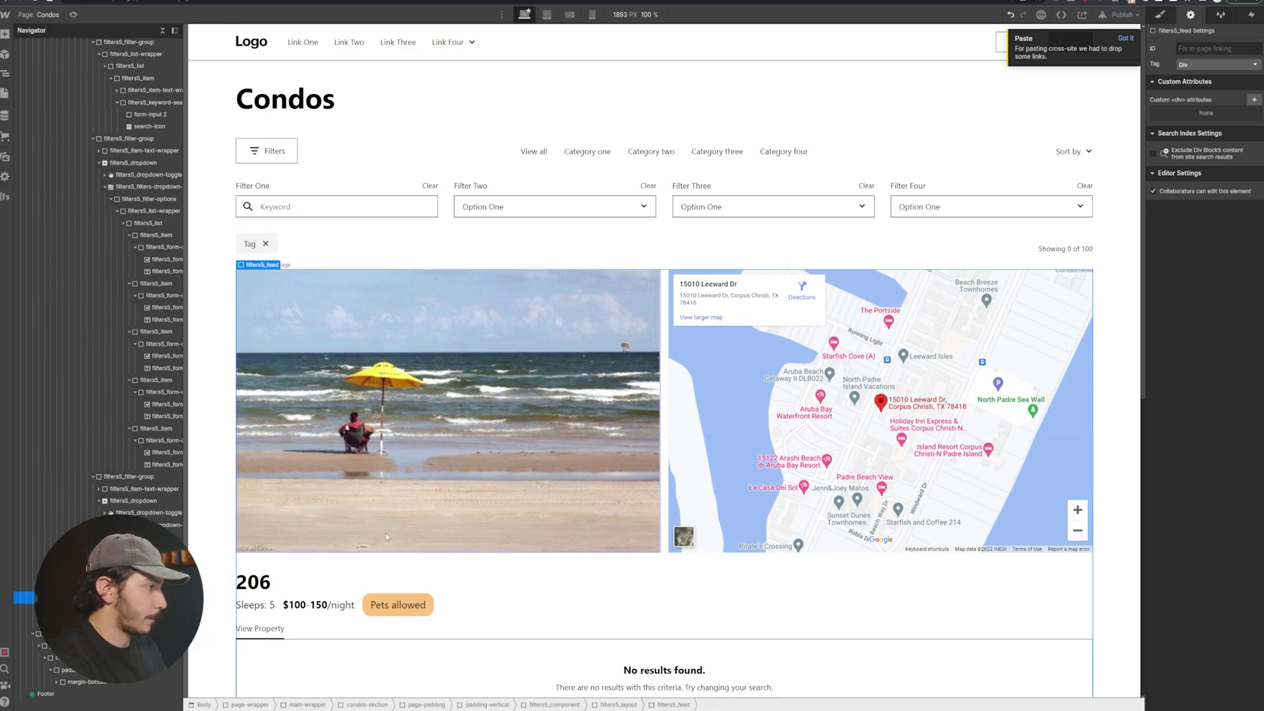
scroll(497, 506, down, 5)
scroll(497, 514, up, 5)
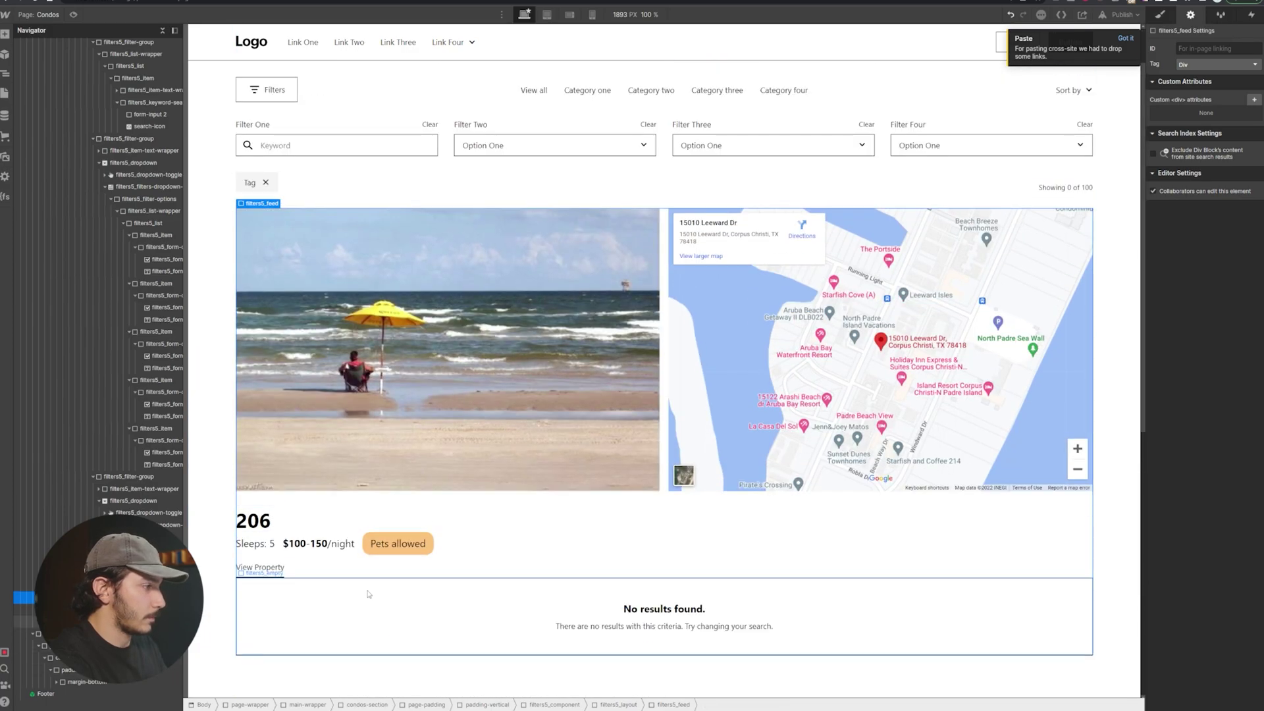
click(445, 619)
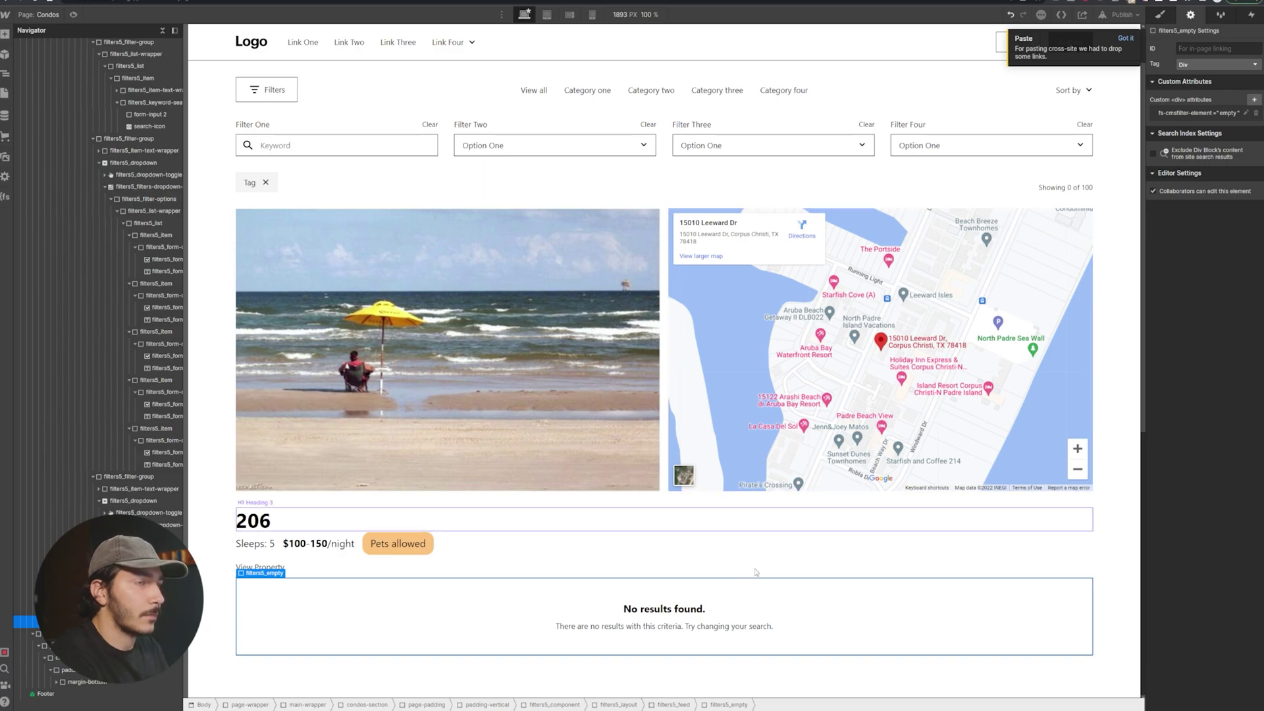
scroll(384, 508, up, 1)
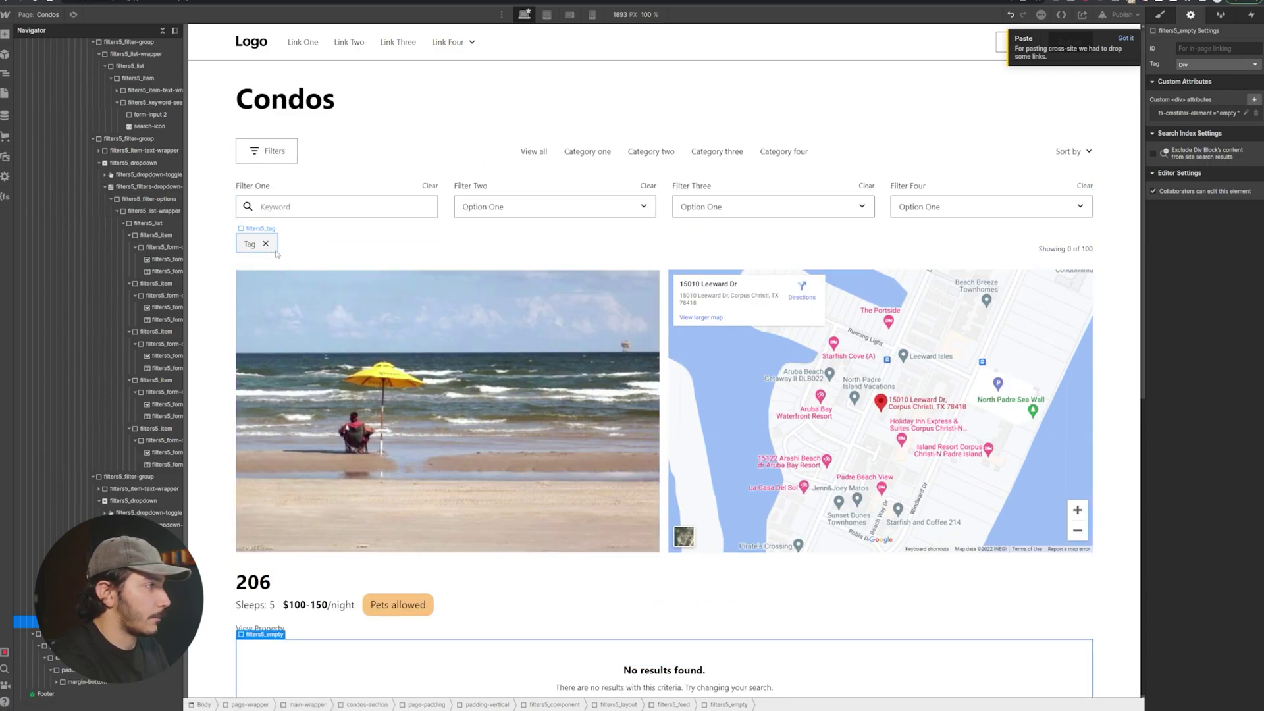
Step: Rename the "Filter Two" label above the second filter to "Guests"
click(316, 206)
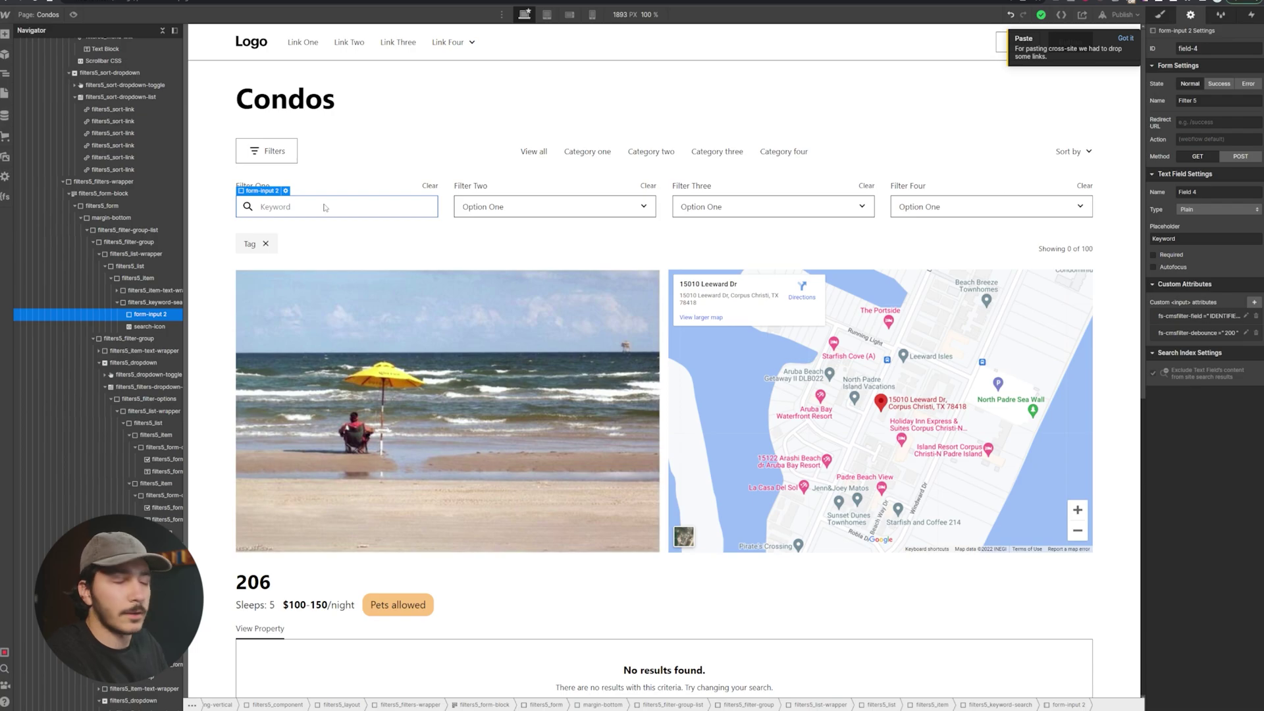
click(497, 195)
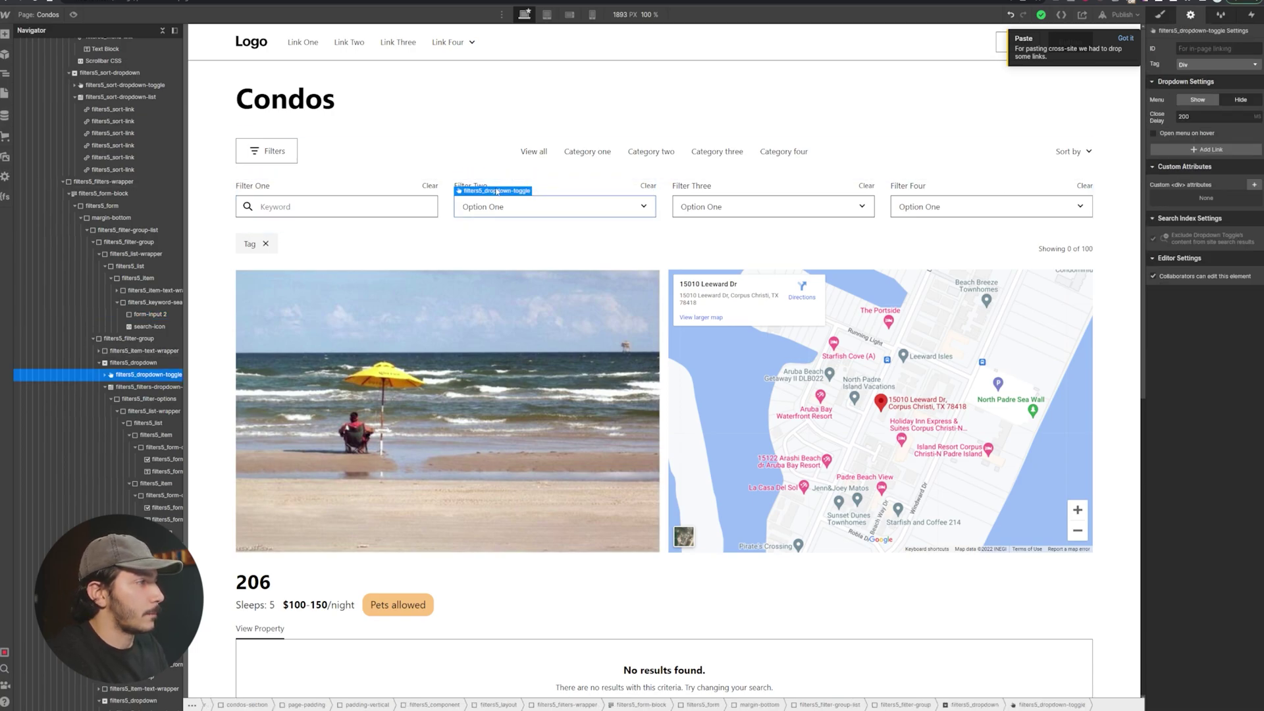
click(483, 187)
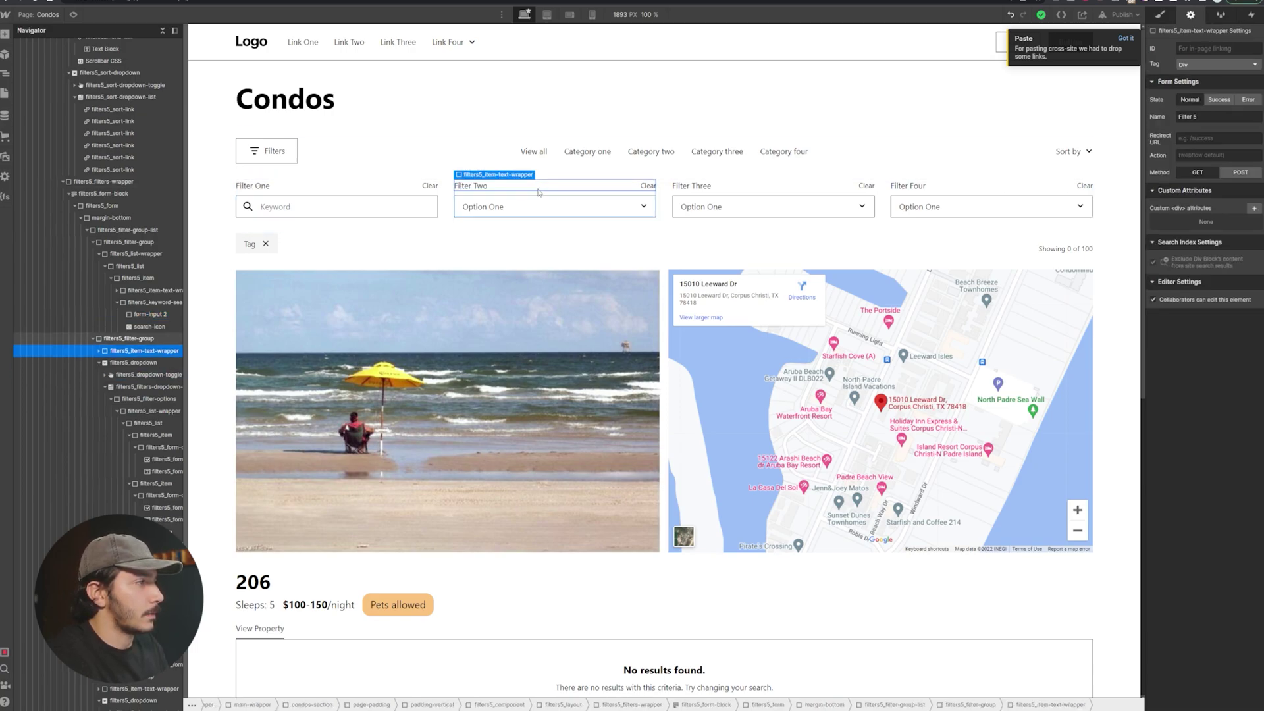
double_click(483, 187)
text(R)
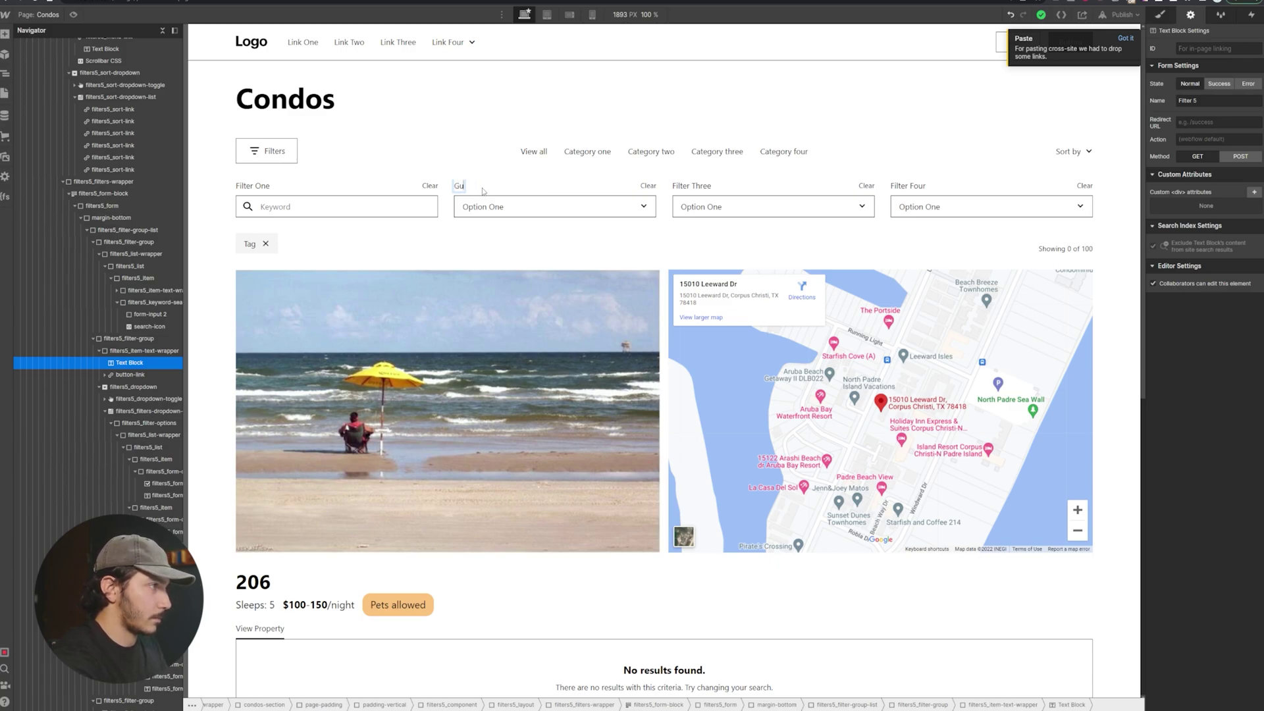
text(s)
key(Return)
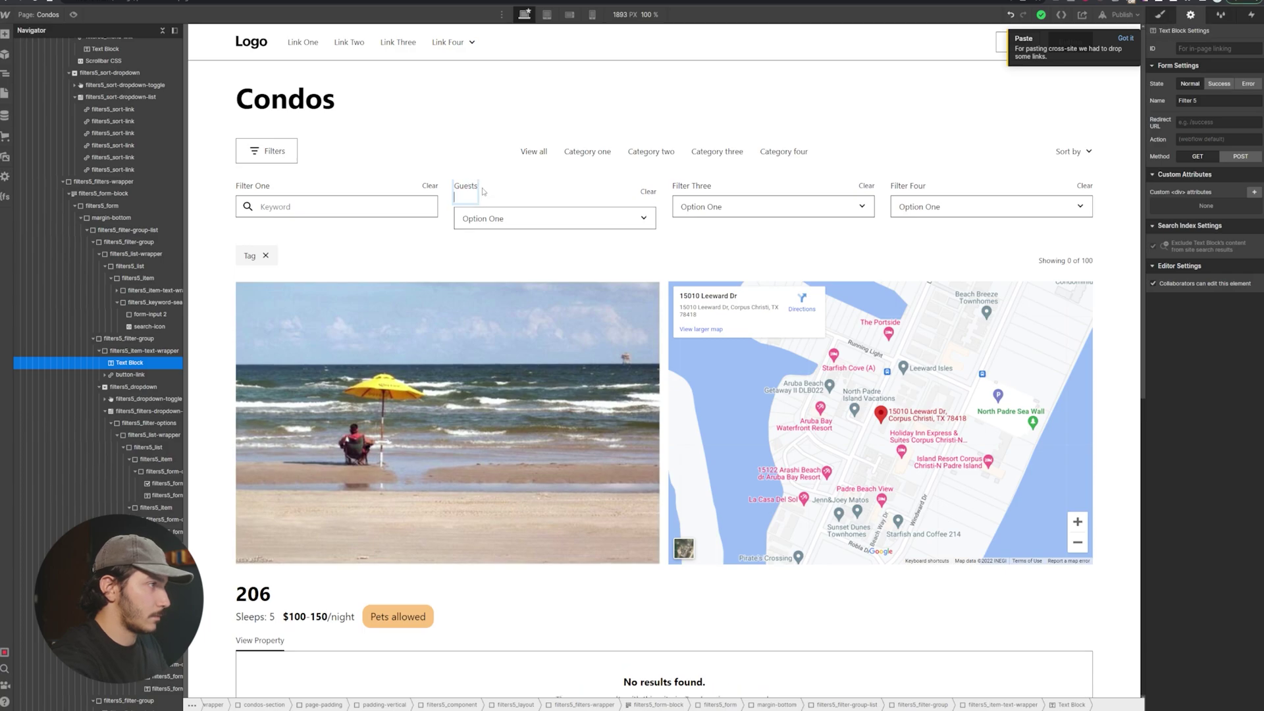
key(BackSpace)
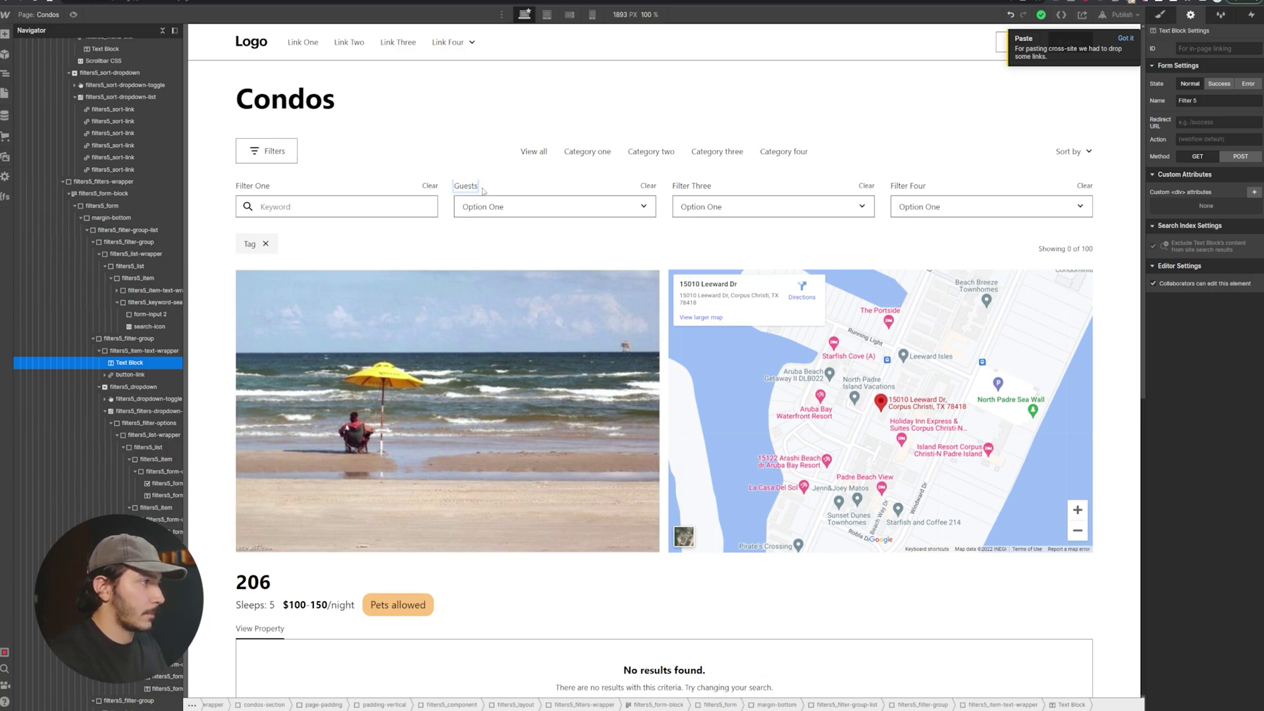
Step: Show the Guests dropdown's option list and label its first option "2" and its second option "3 guests"
click(569, 208)
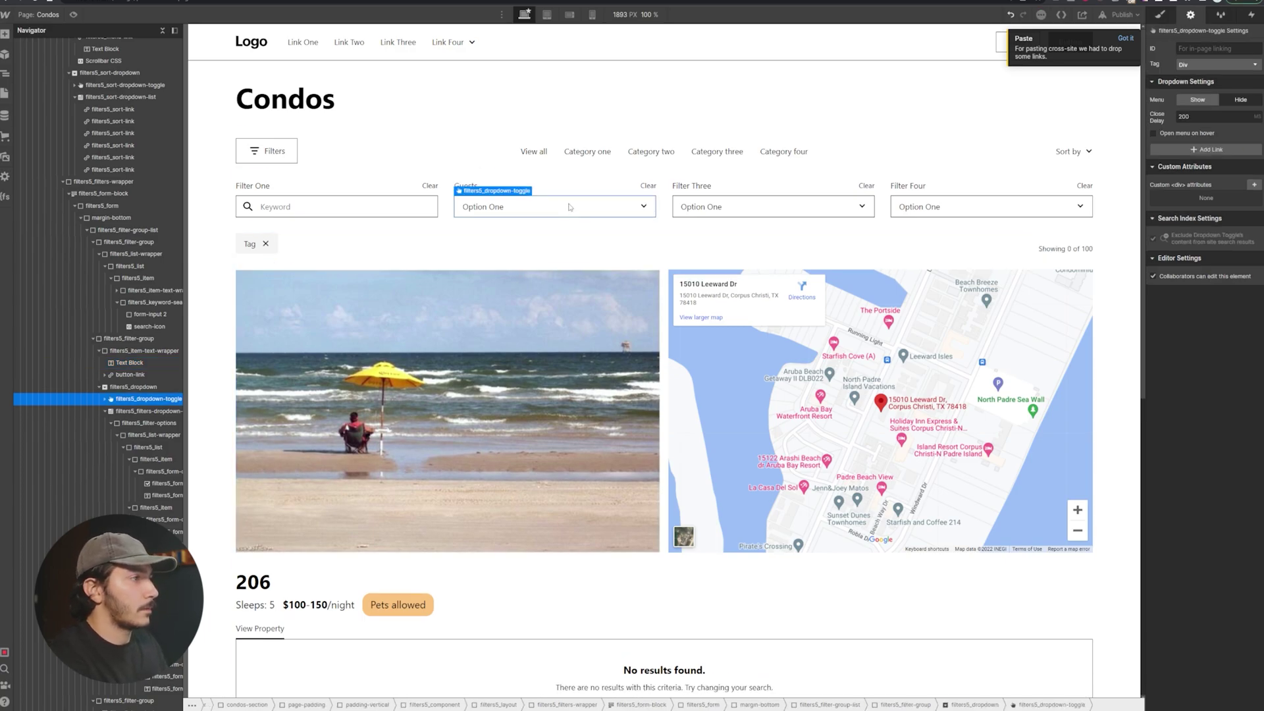
click(1200, 100)
click(534, 241)
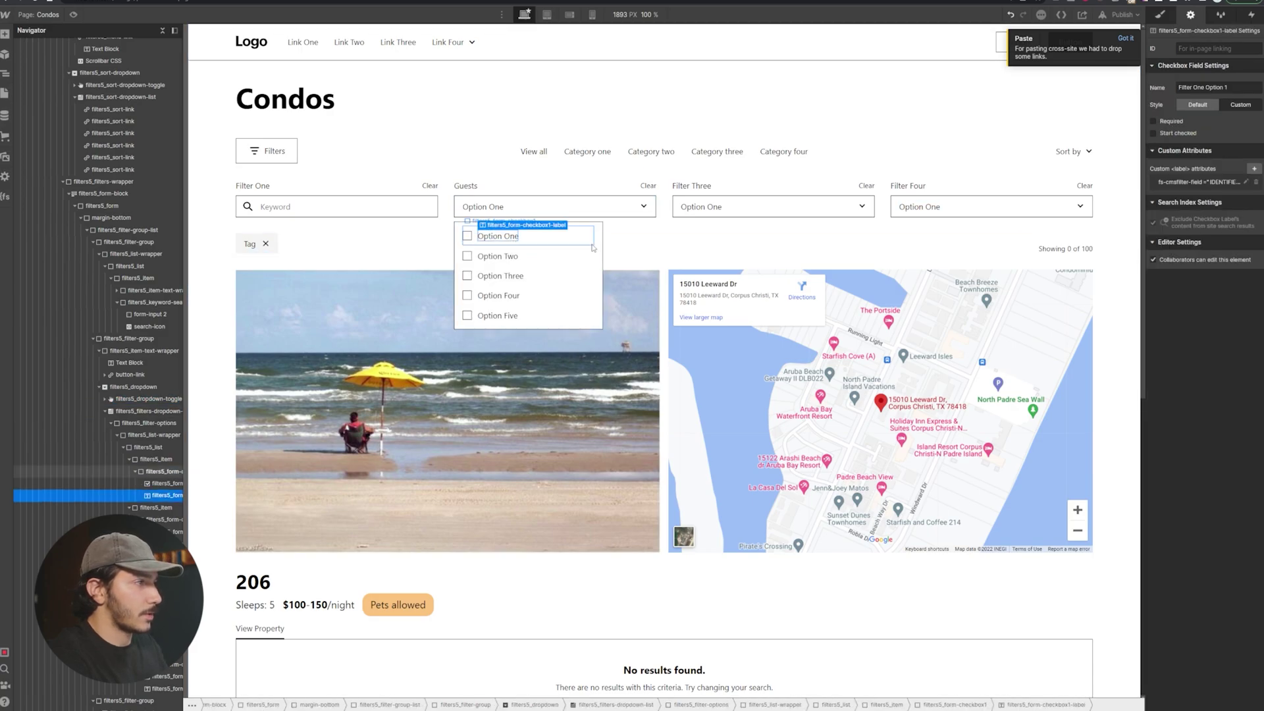
double_click(503, 238)
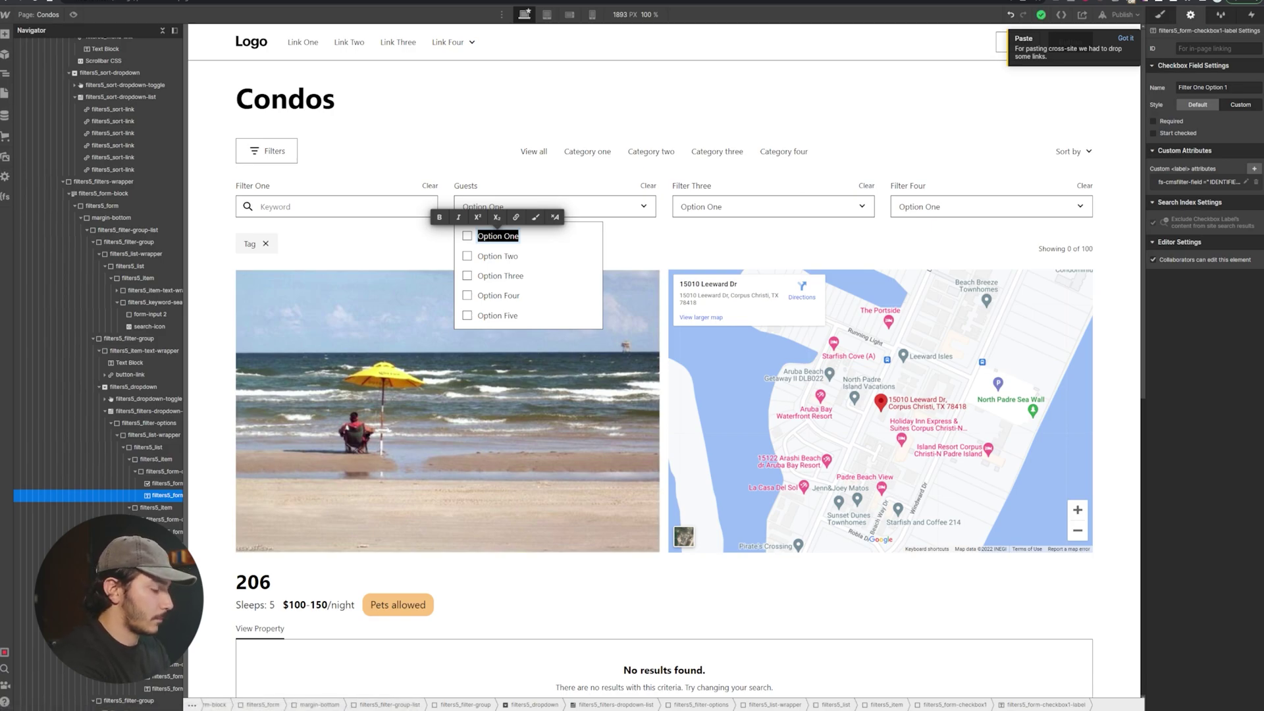
text(1)
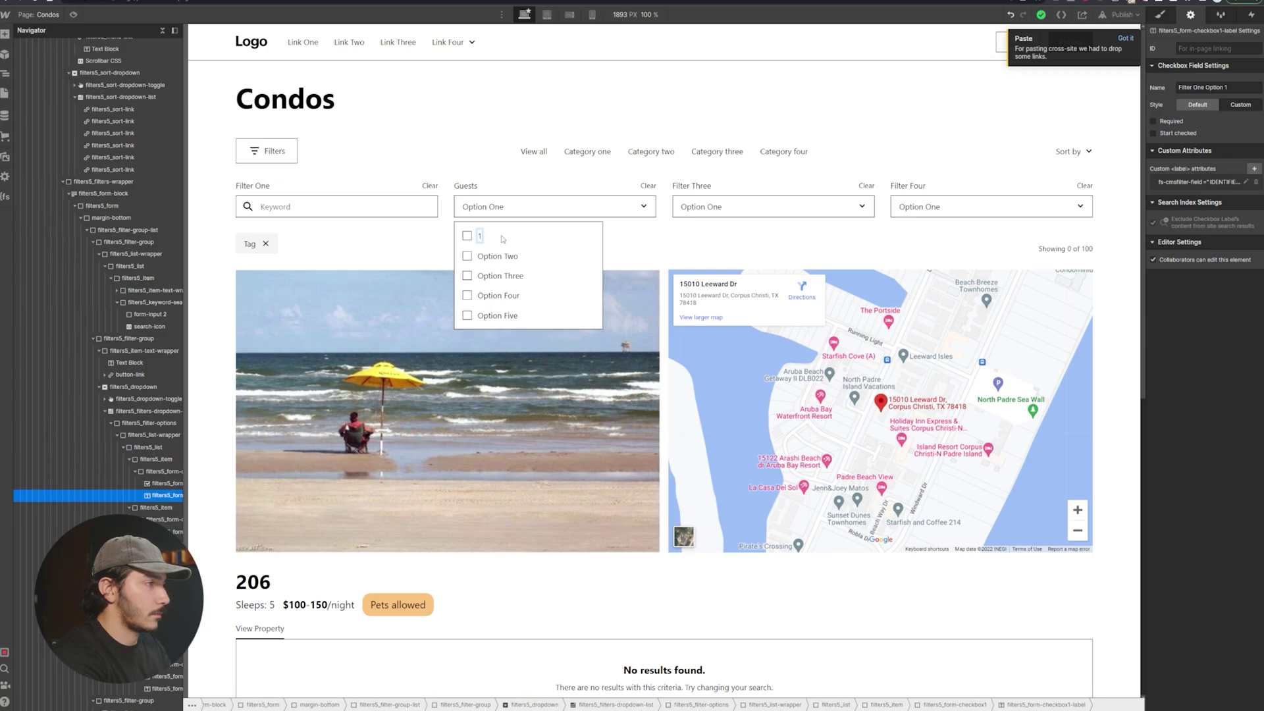
click(498, 256)
double_click(498, 256)
text(2)
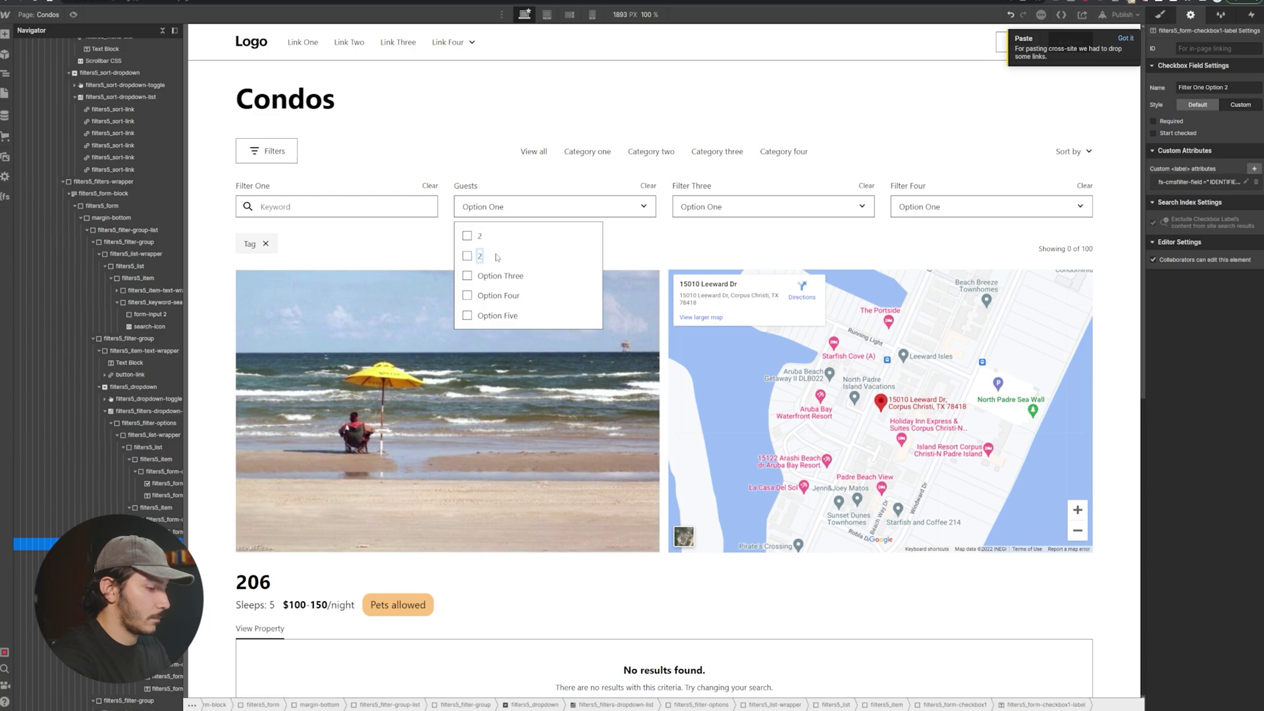
text( guests)
Step: Complete the first Guests option's label as "2 guests" and close the dropdown list
click(482, 238)
double_click(483, 238)
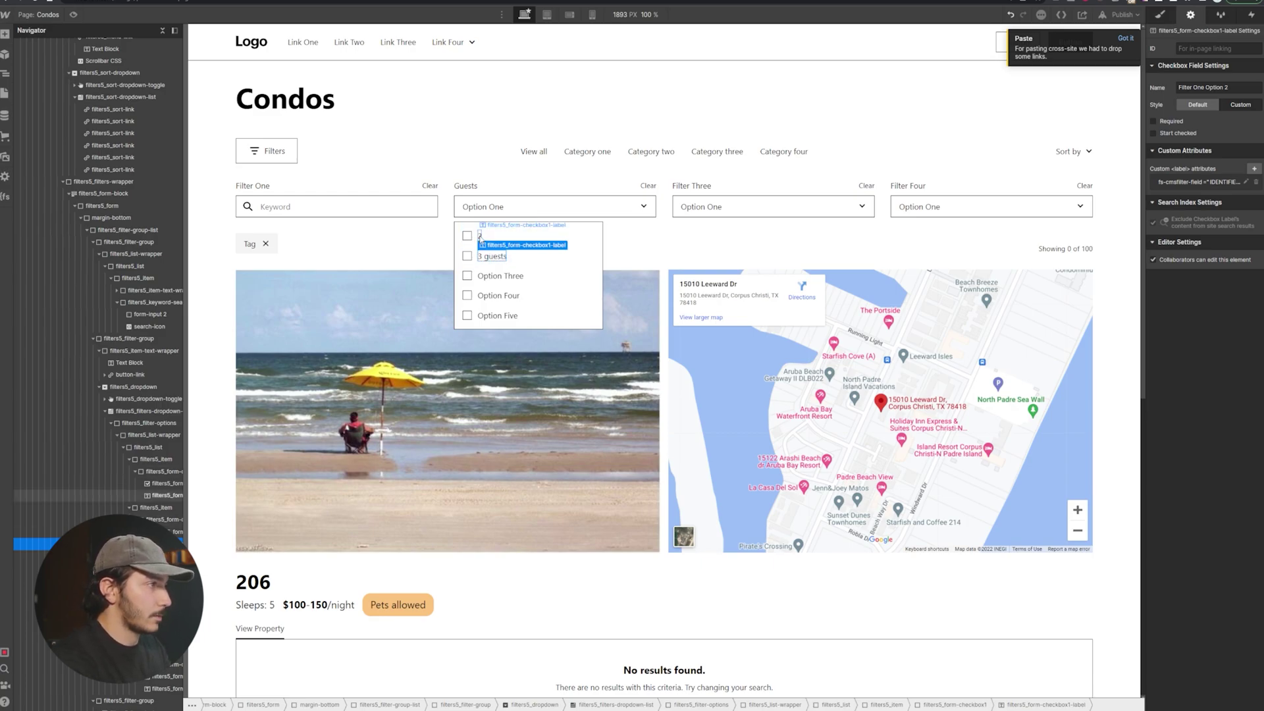
key(Escape)
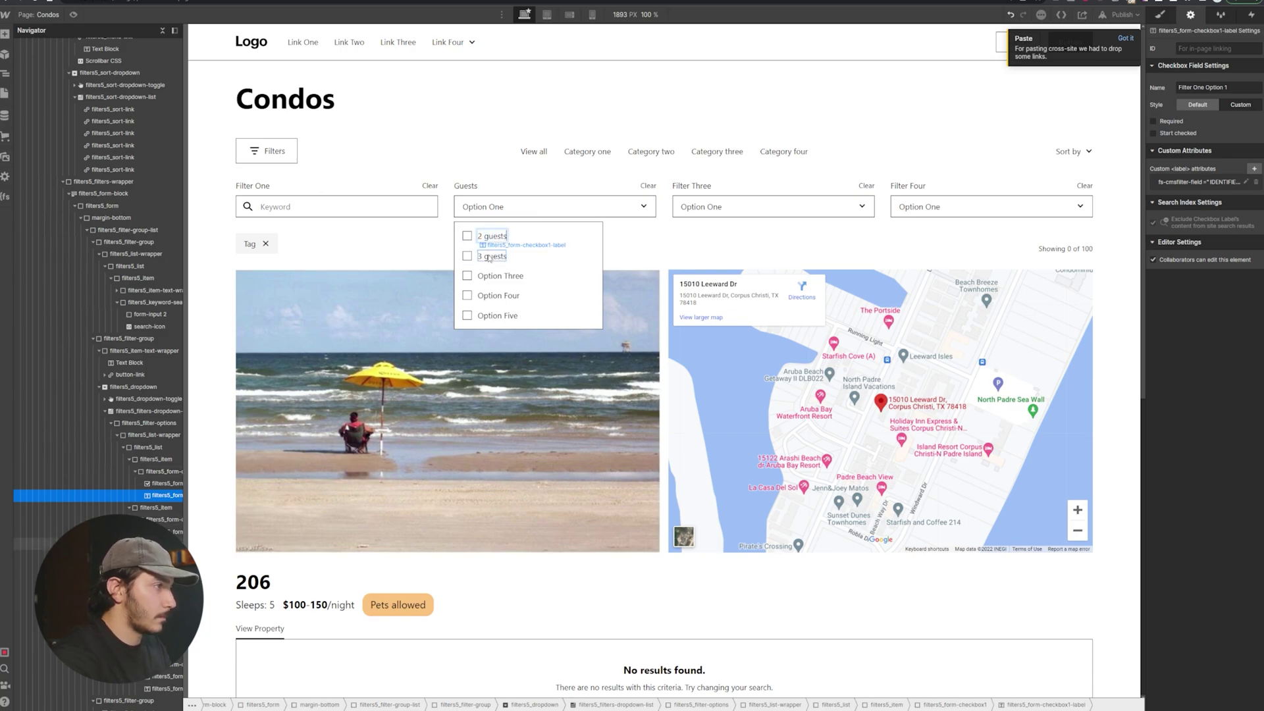
click(489, 258)
double_click(489, 258)
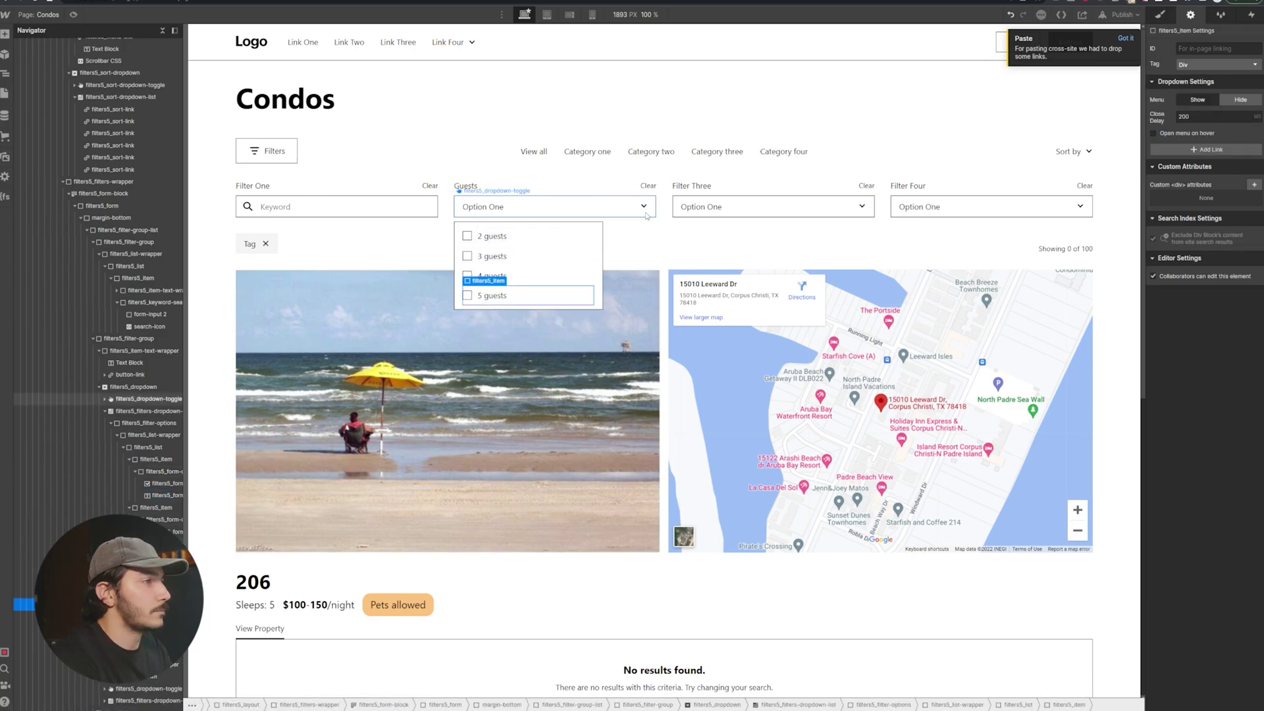
click(646, 215)
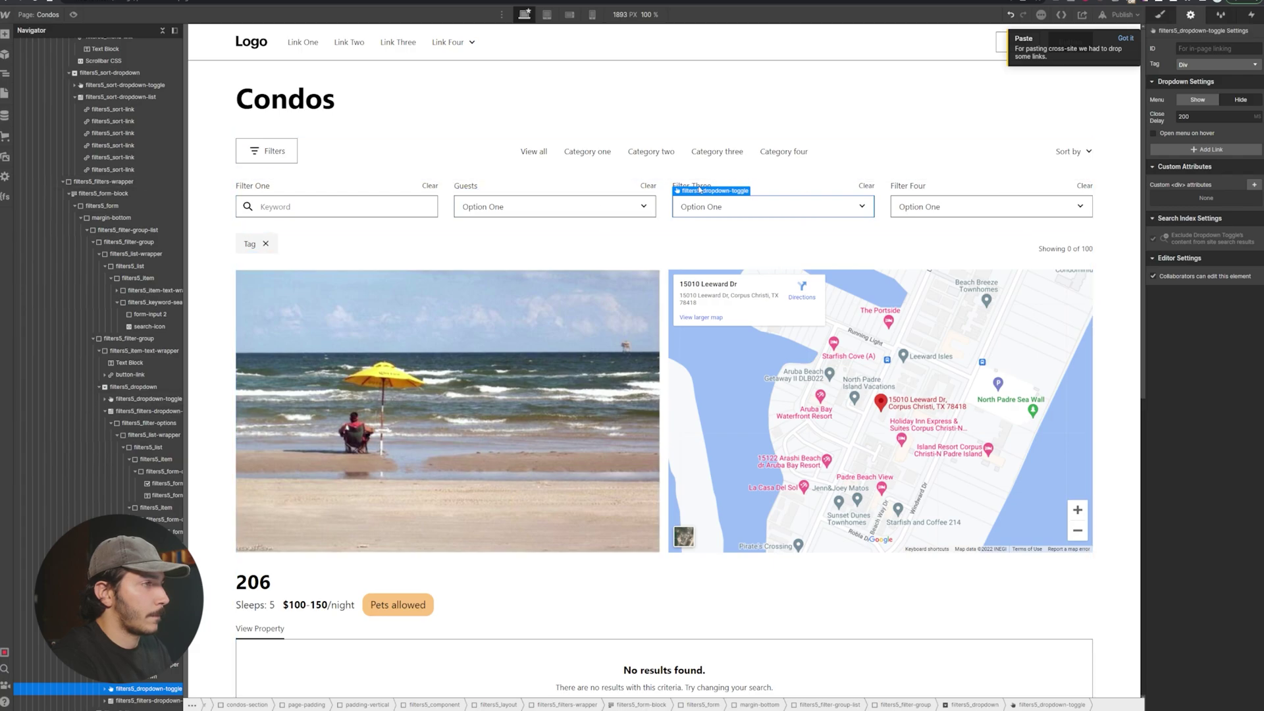
Step: Rename the "Filter Three" label to "Amenities", using the suggested spelling correction
double_click(691, 186)
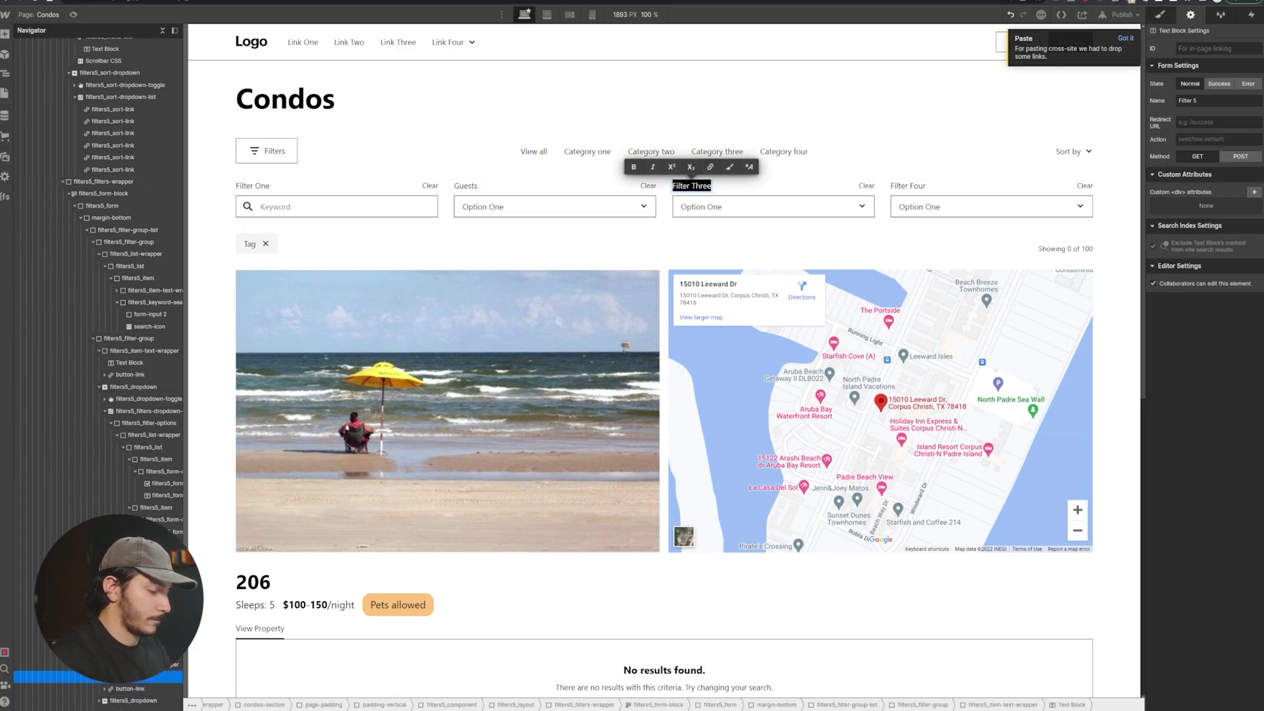
text(Amm)
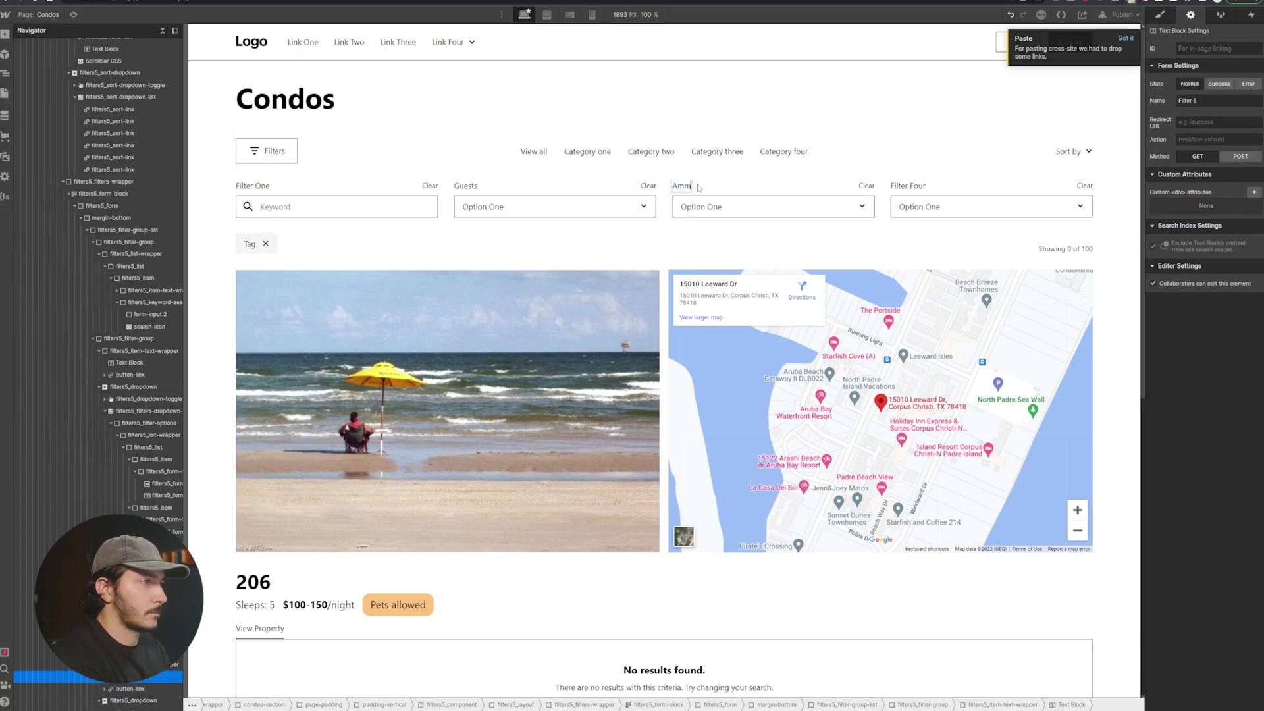
text(menities)
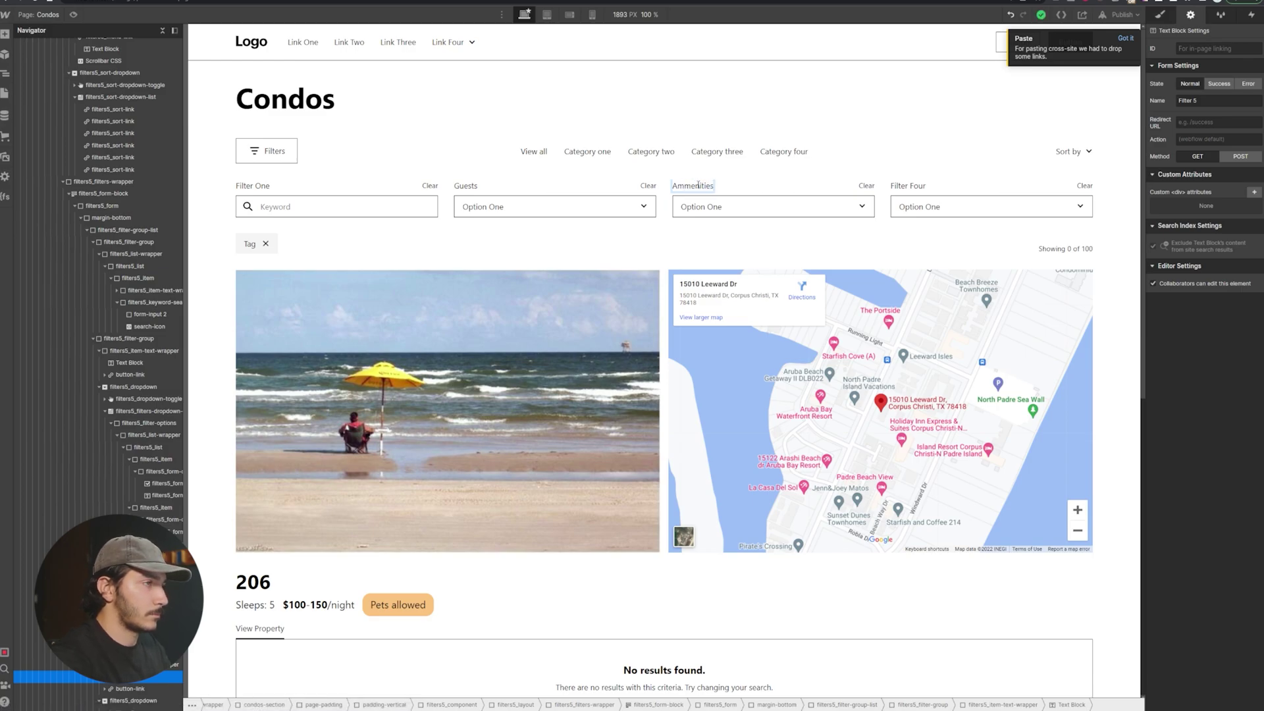
double_click(699, 185)
right_click(698, 187)
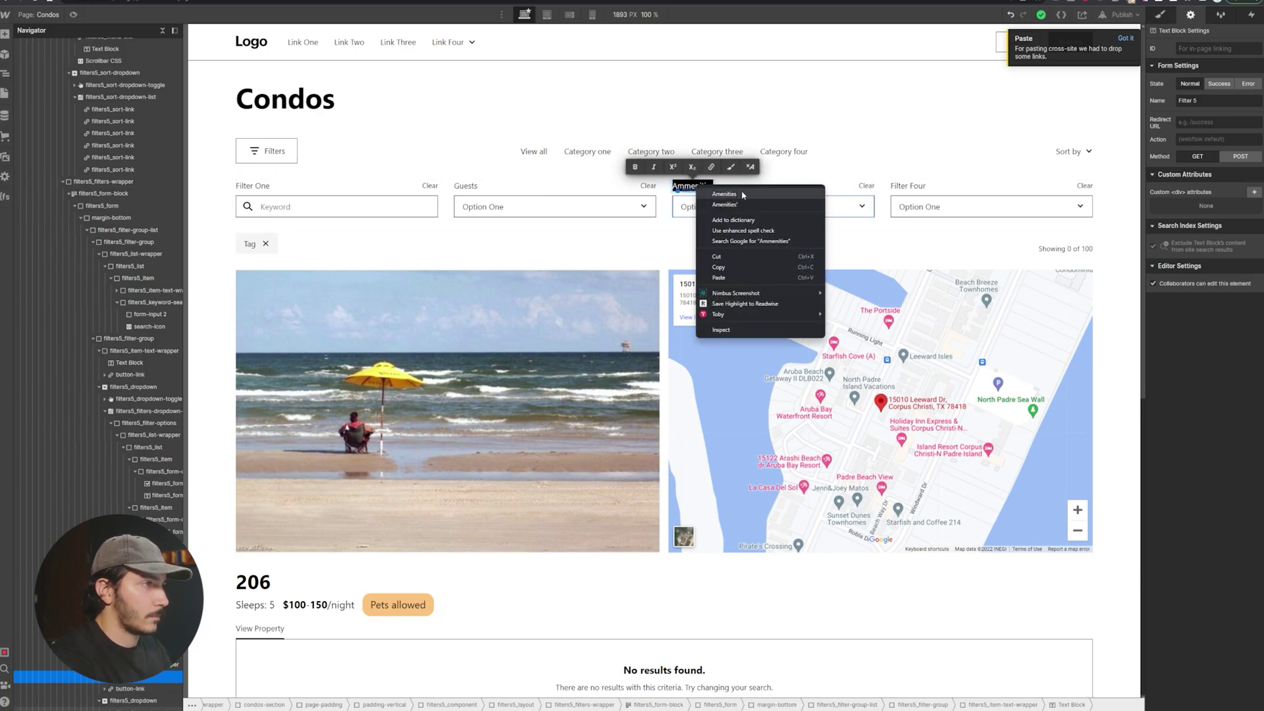
click(724, 194)
Step: Show the Amenities dropdown's option list and label its first two options "Pet Friendly" and "Beach Access"
click(767, 207)
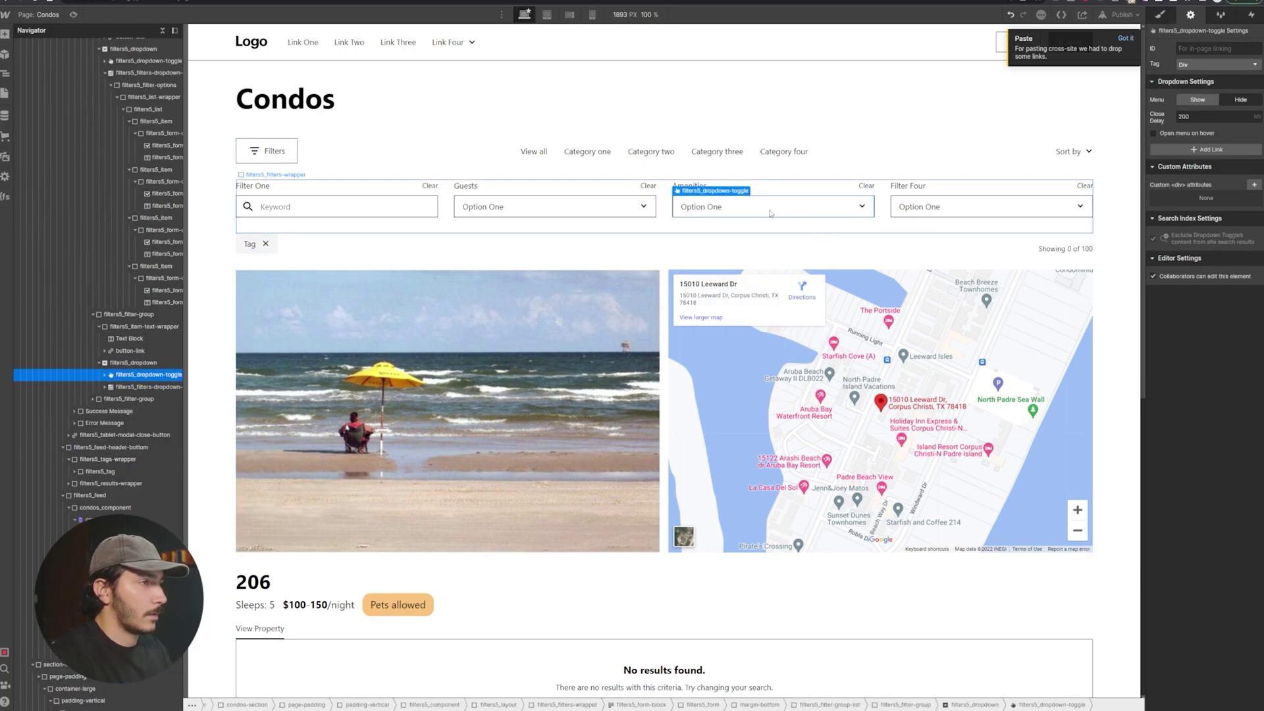
click(1197, 99)
double_click(733, 238)
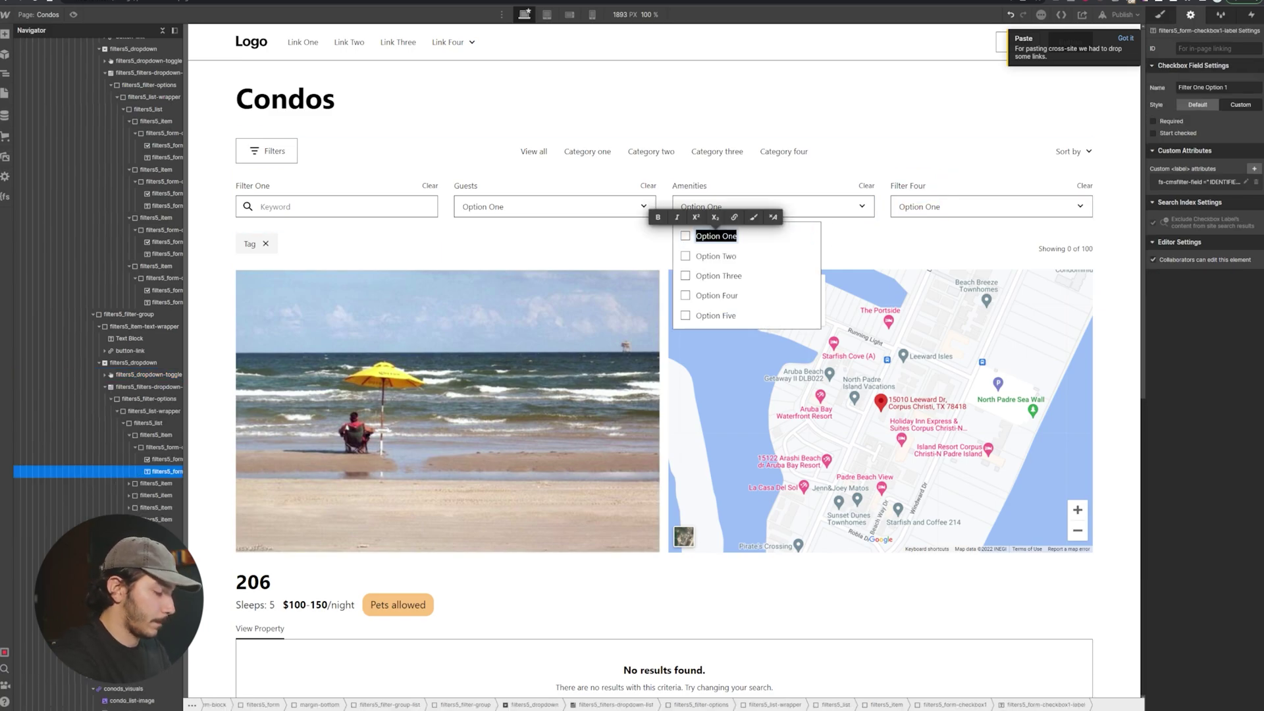
text(Pet Fr)
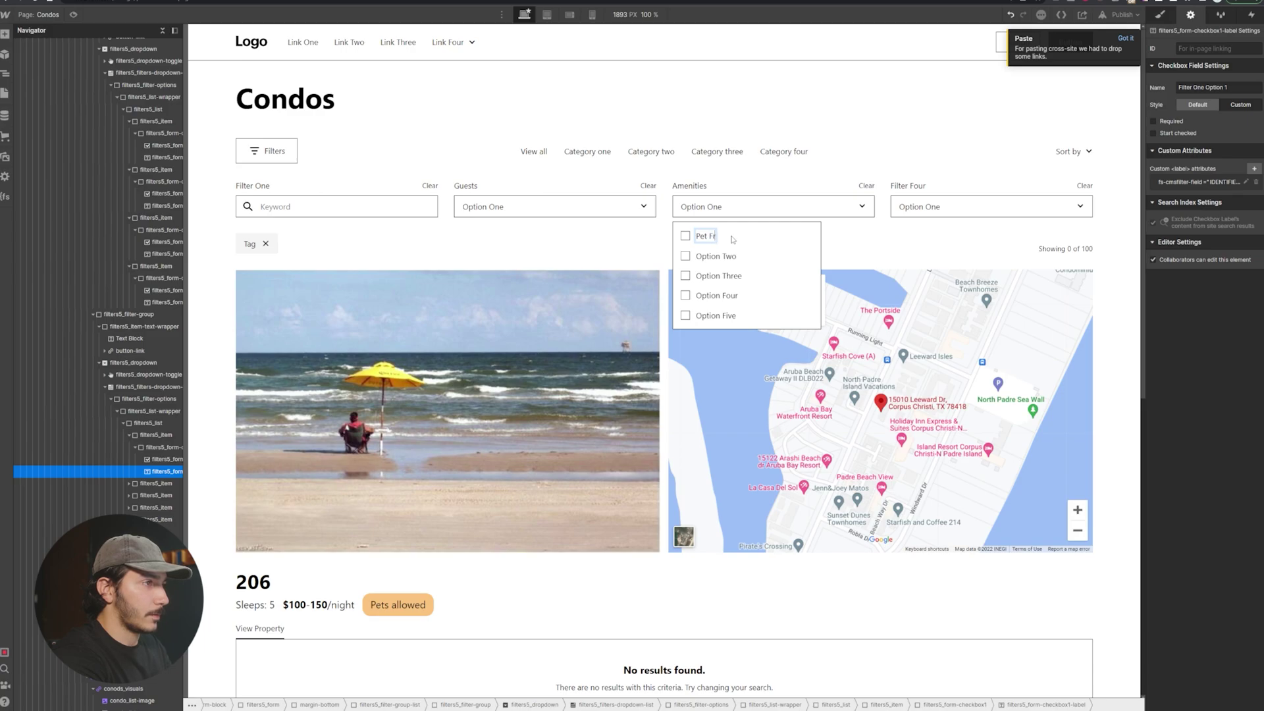
text(iendly)
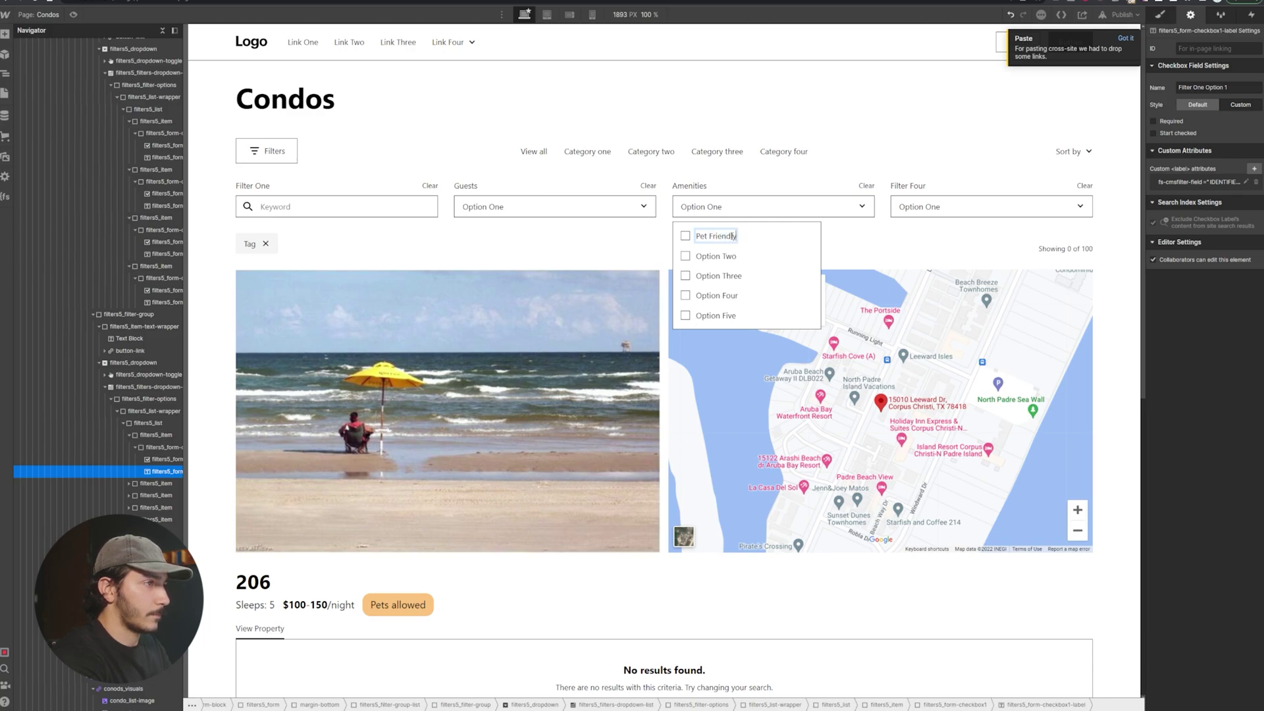
double_click(717, 256)
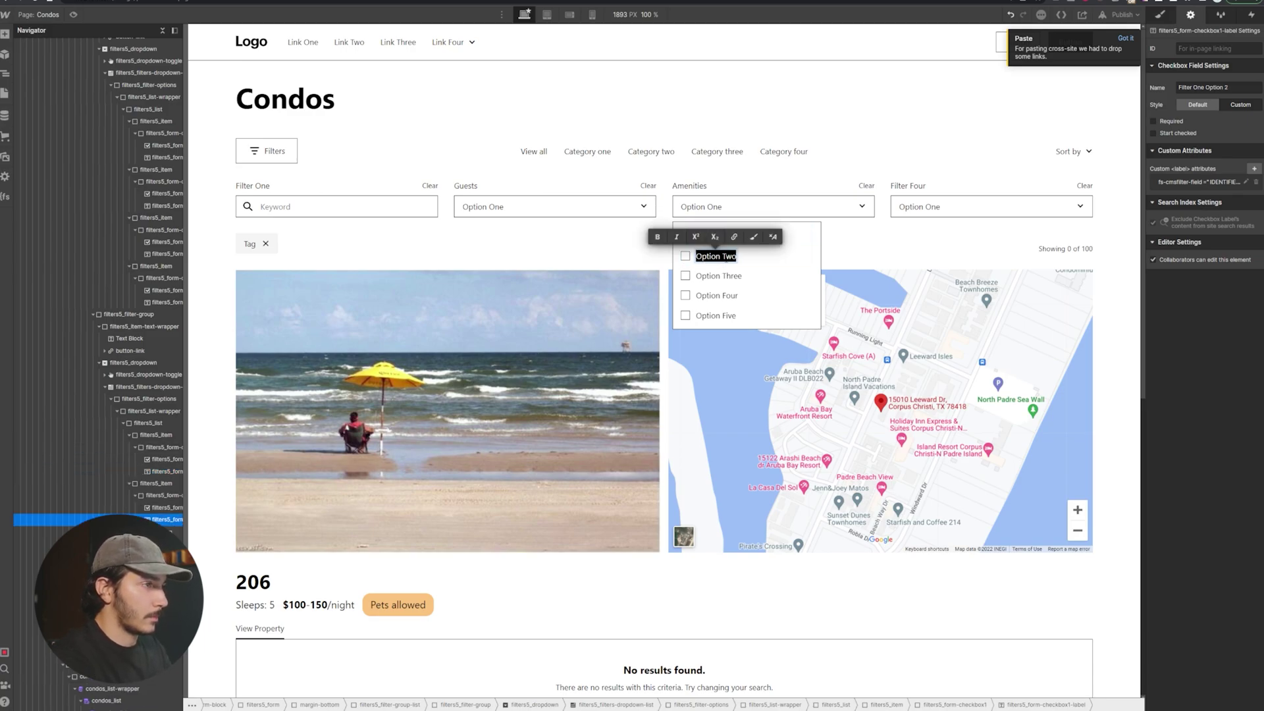
text(Beach)
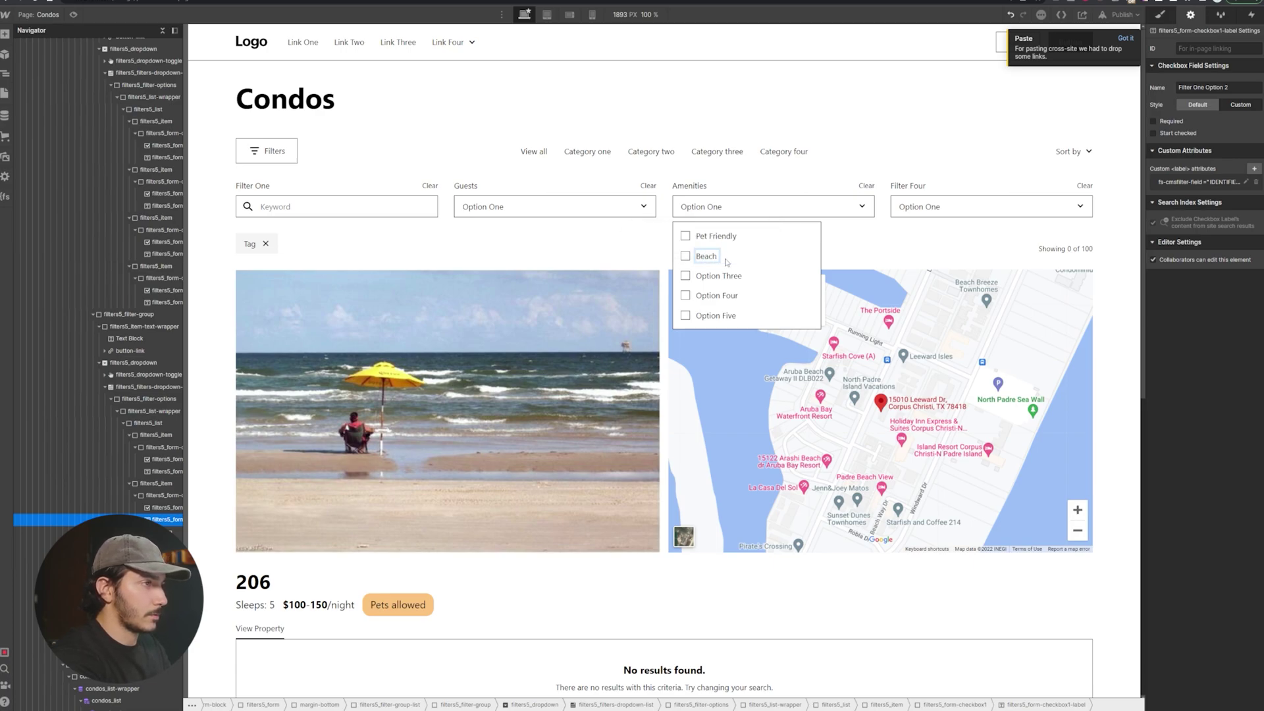
text( Access)
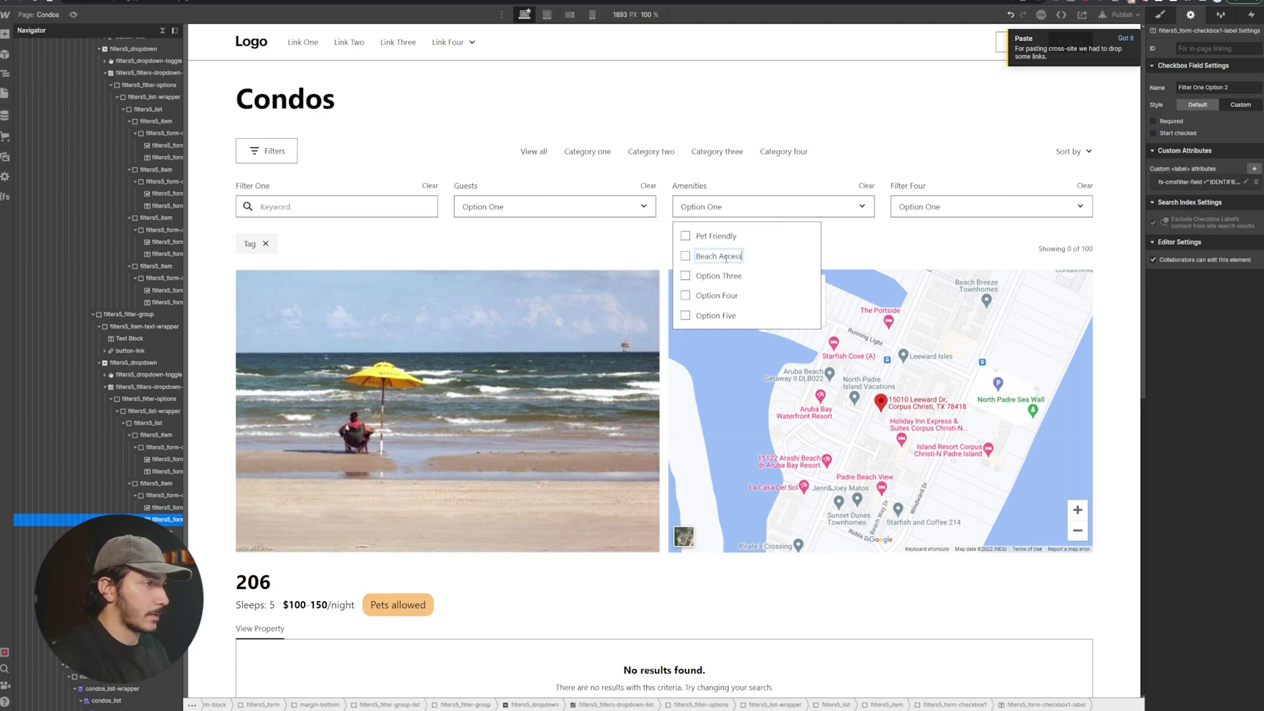
Step: Set the Guests dropdown's toggle text to "Choose how many are staying with you" and the Amenities one to "Beach access, etc."
click(776, 282)
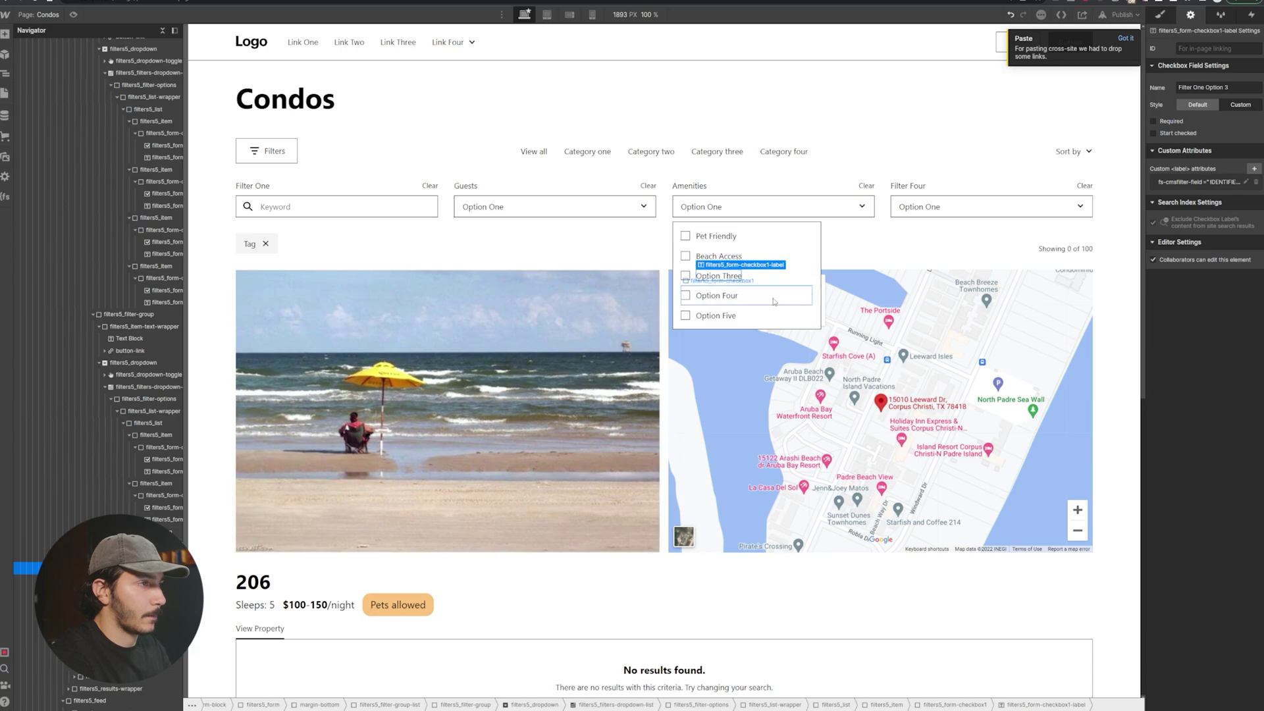
click(775, 300)
click(775, 315)
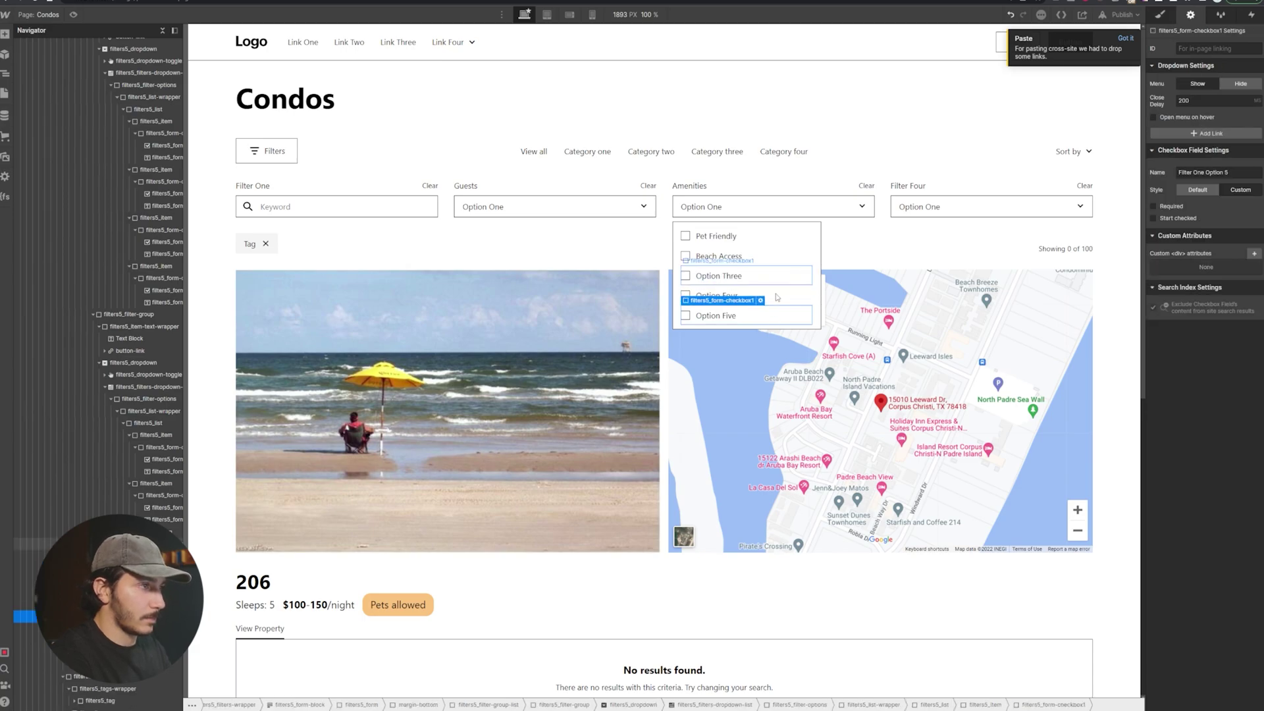
click(767, 211)
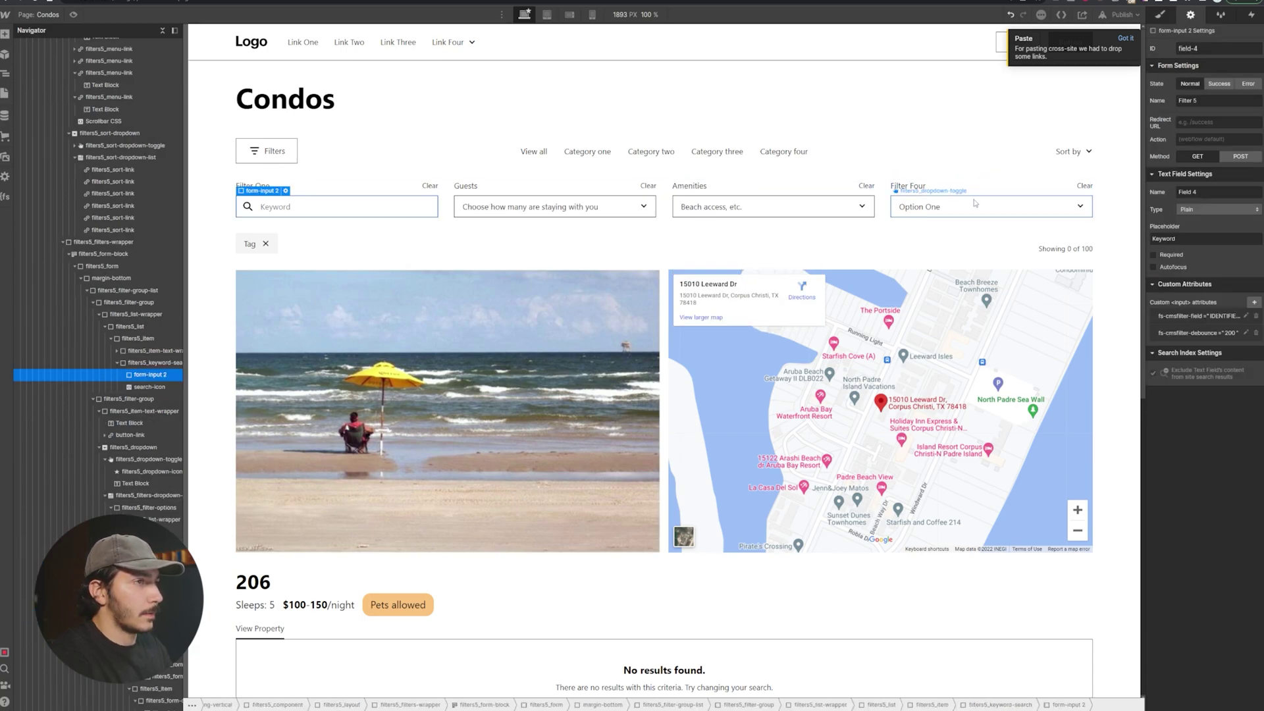
Step: Examine the Filter Four group and the Sort by dropdown toggle in the filter header
click(956, 224)
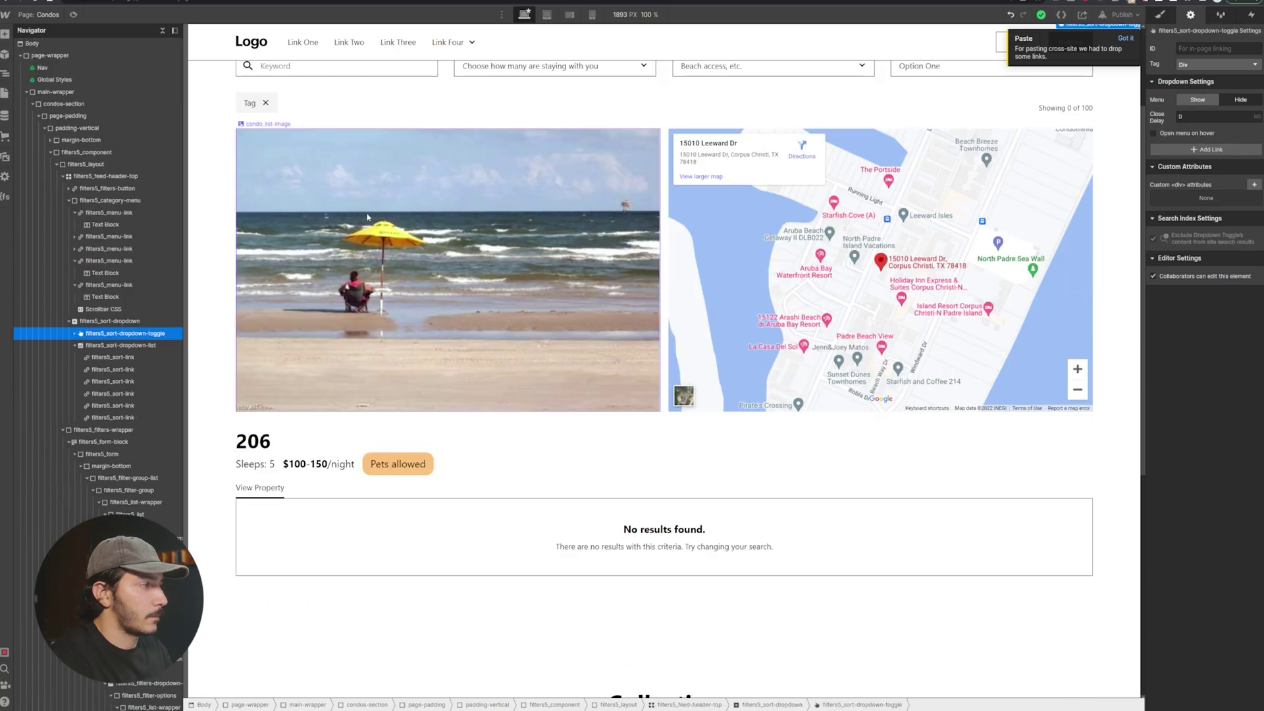
scroll(387, 264, up, 3)
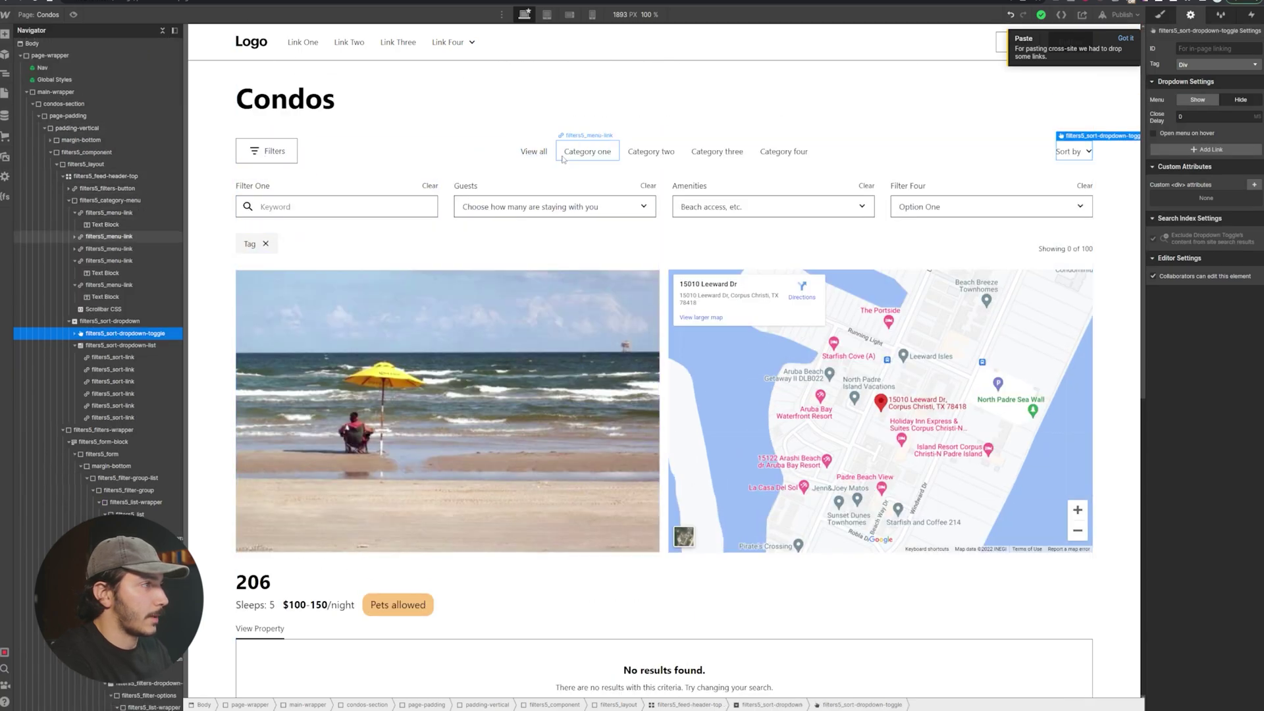
Step: Delete the category menu from the filter header and move the Sort by dropdown to the header's far right
click(530, 152)
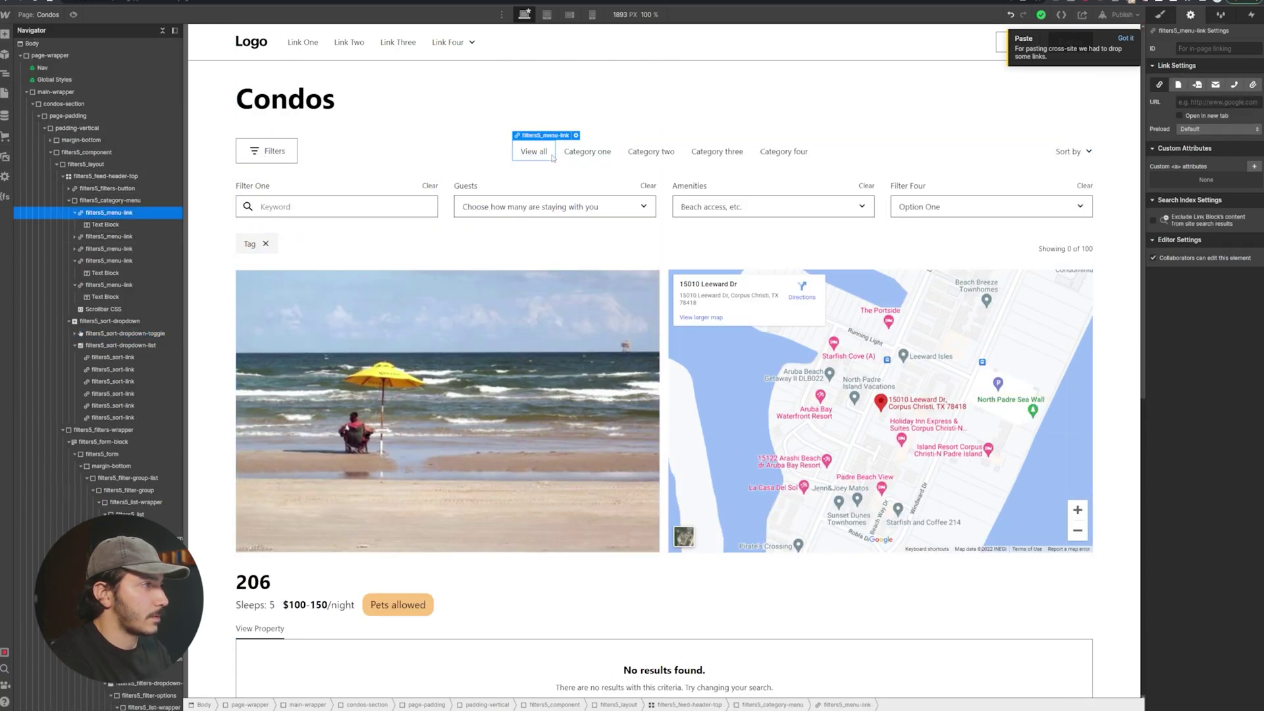
click(131, 200)
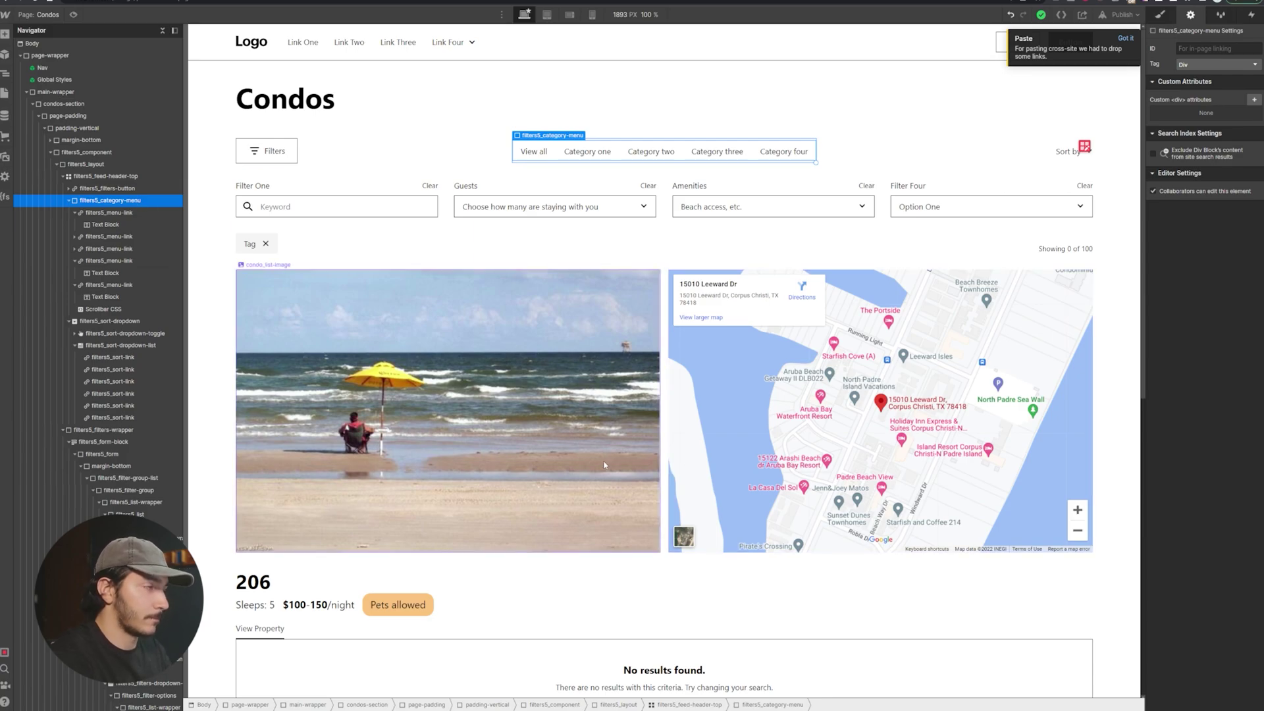
key(Delete)
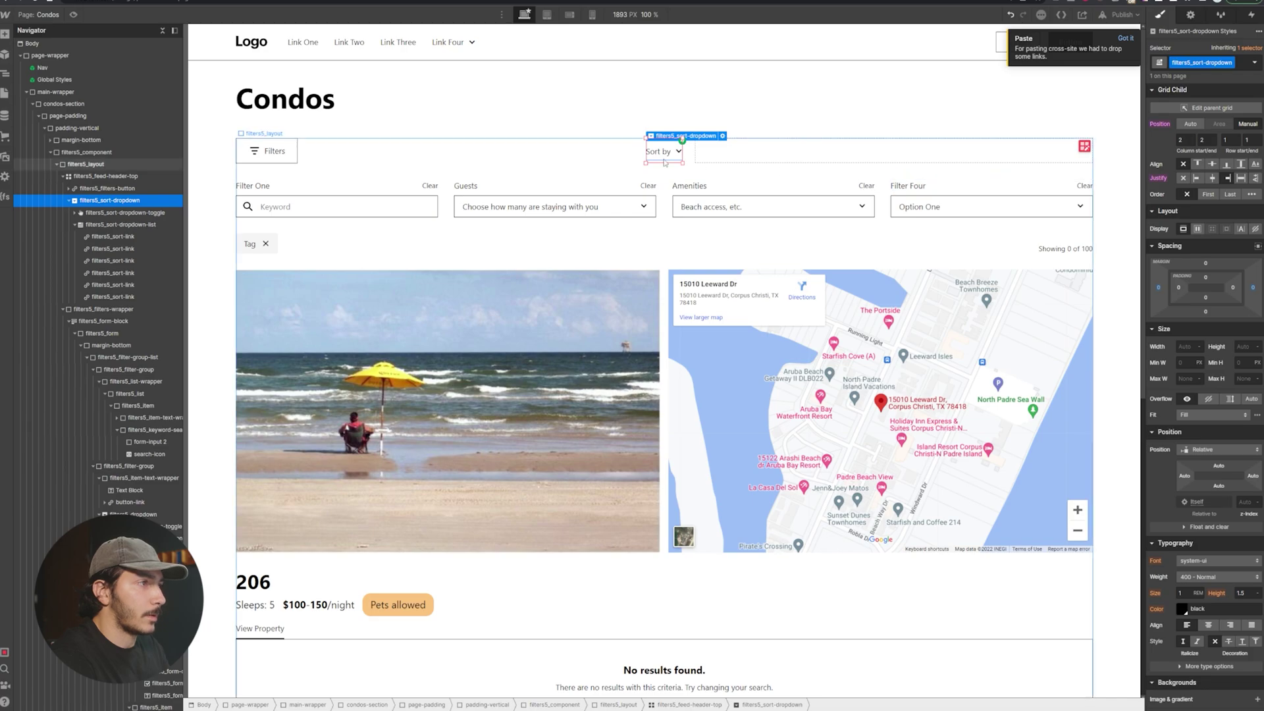
drag(676, 153, 754, 152)
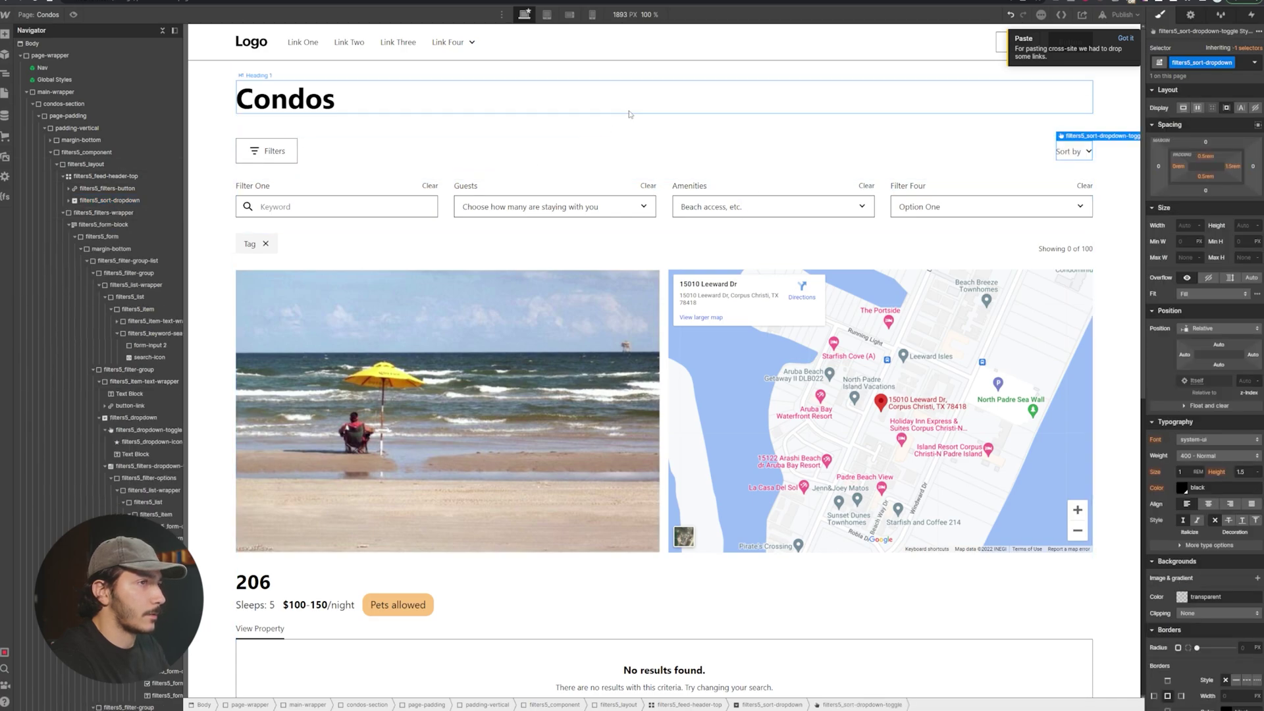
click(625, 109)
click(395, 249)
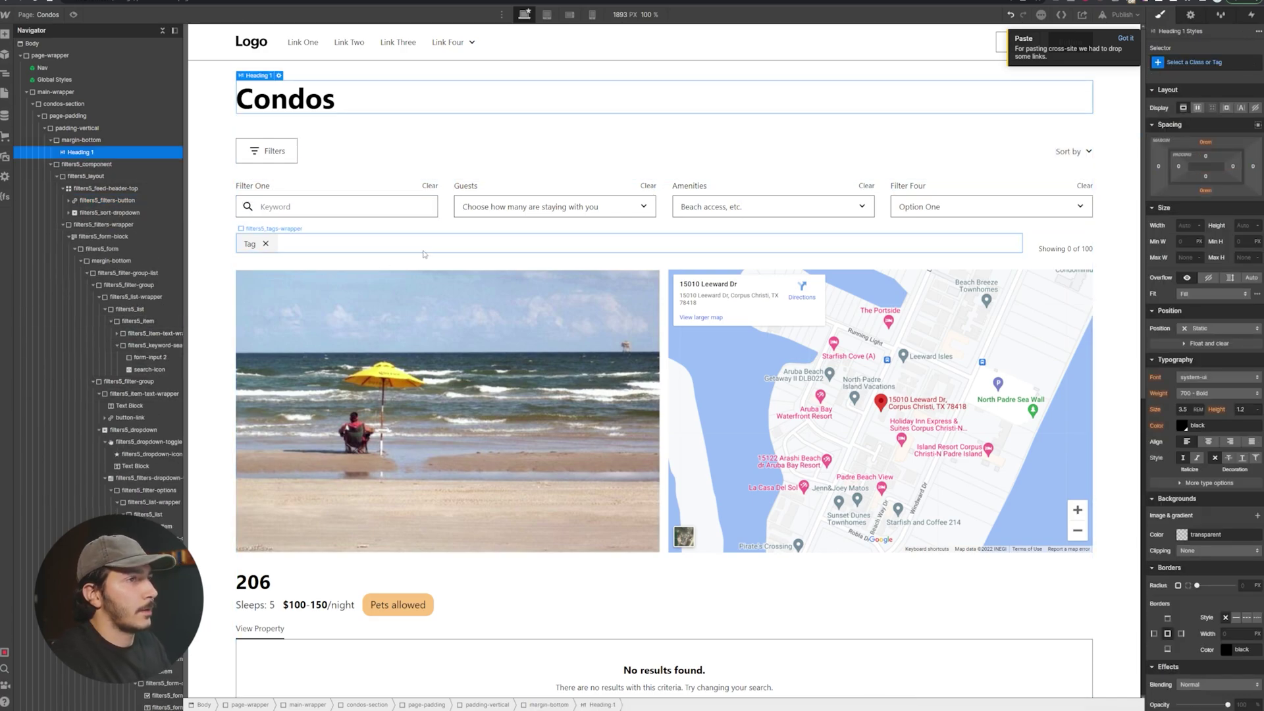
click(1080, 158)
click(709, 135)
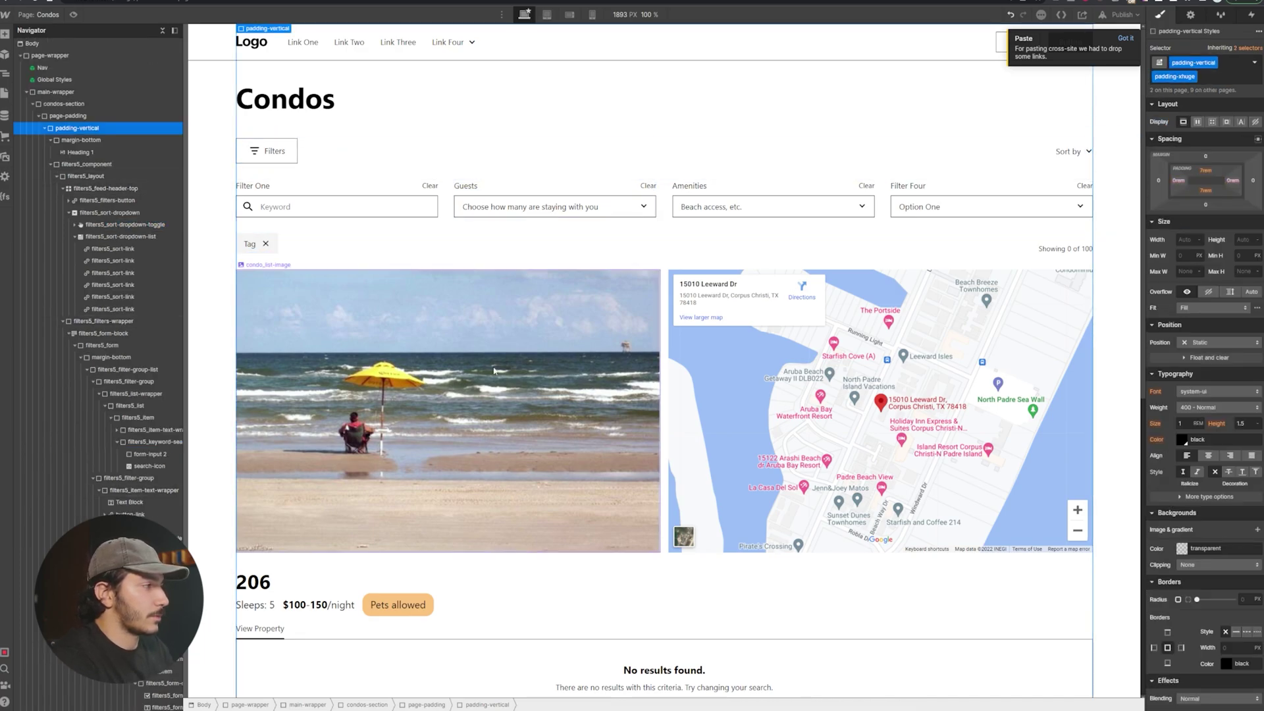
Step: Select the condos_list collection list and copy the attribute name fs-cmsfilter-element from the List section of the Finsweet CMS Filter documentation
click(645, 490)
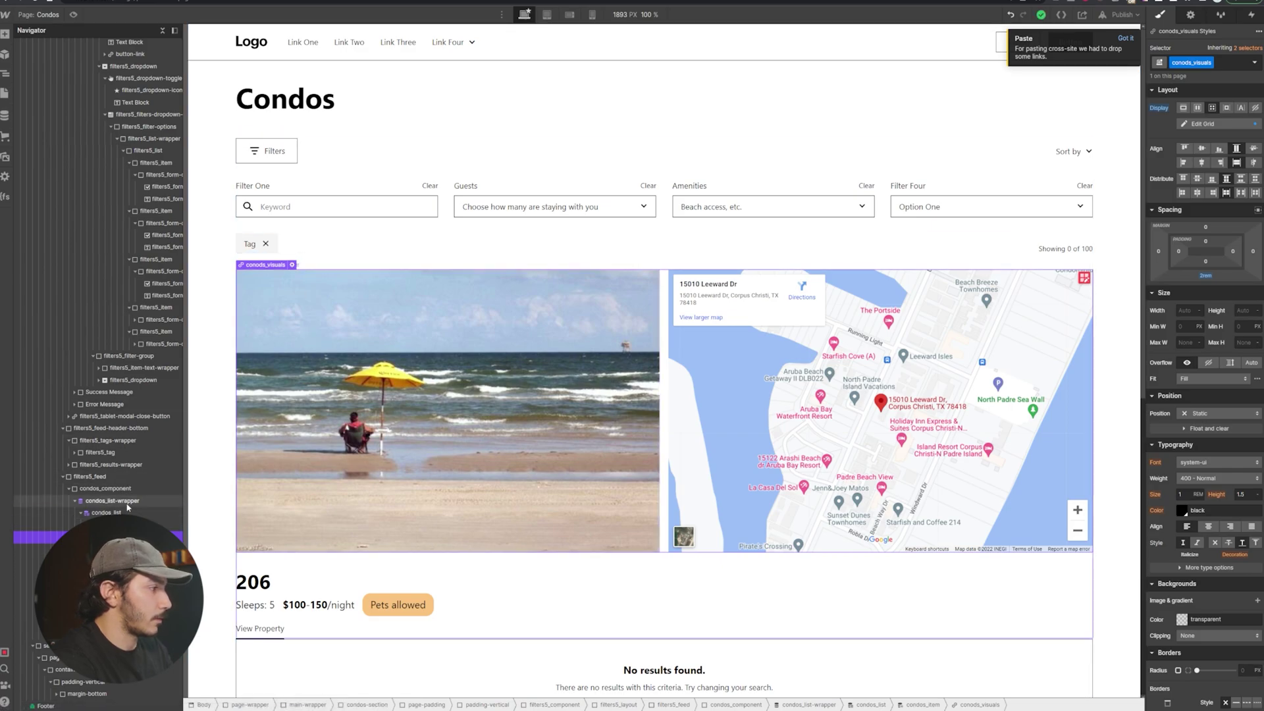
click(102, 513)
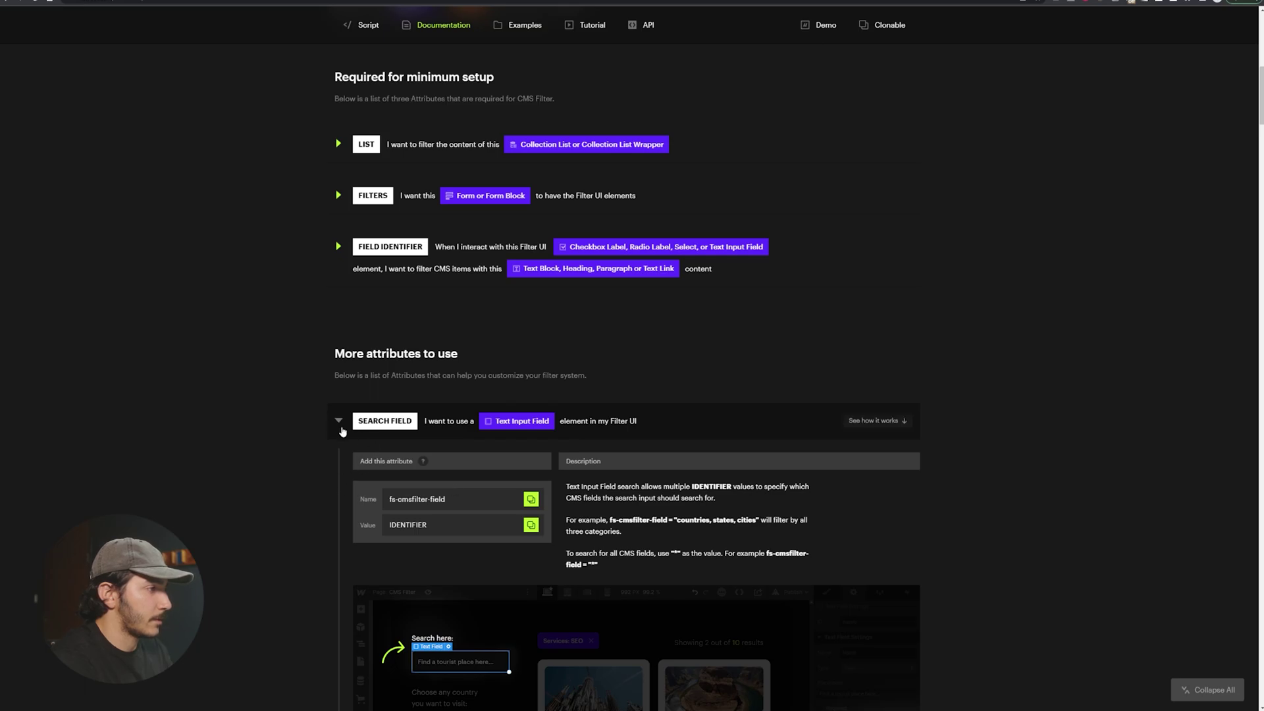
click(339, 421)
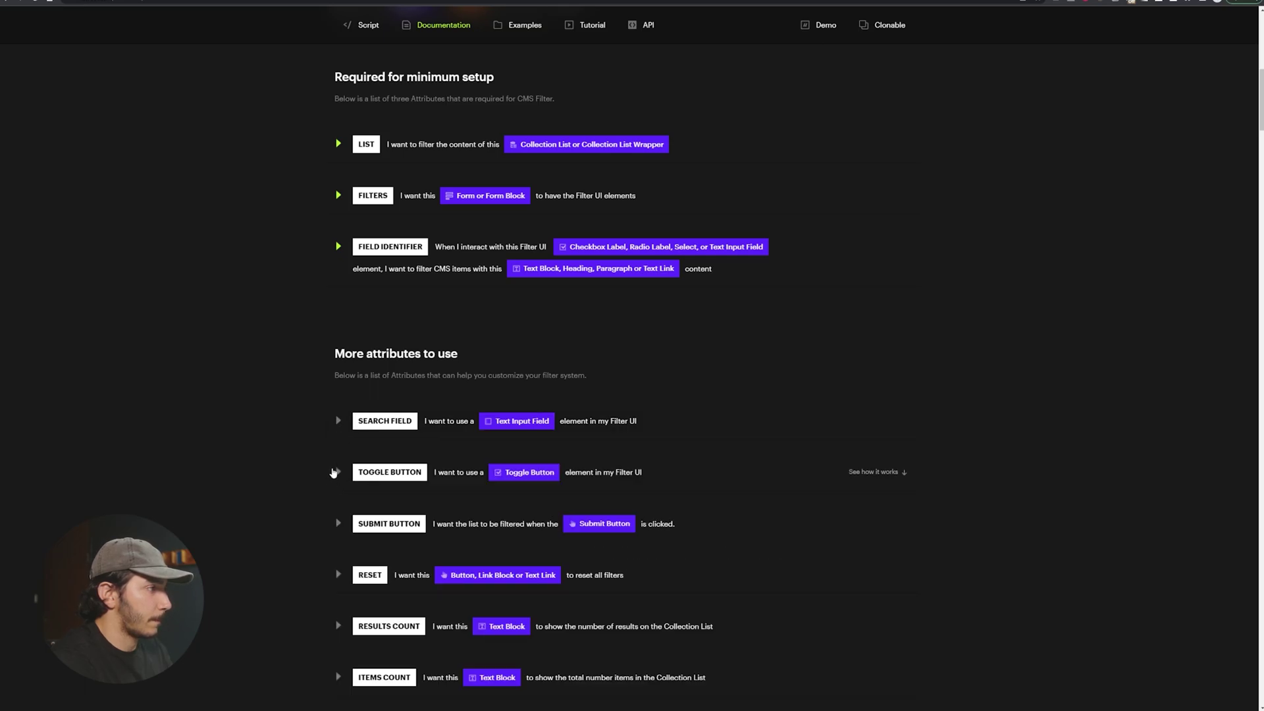
click(386, 156)
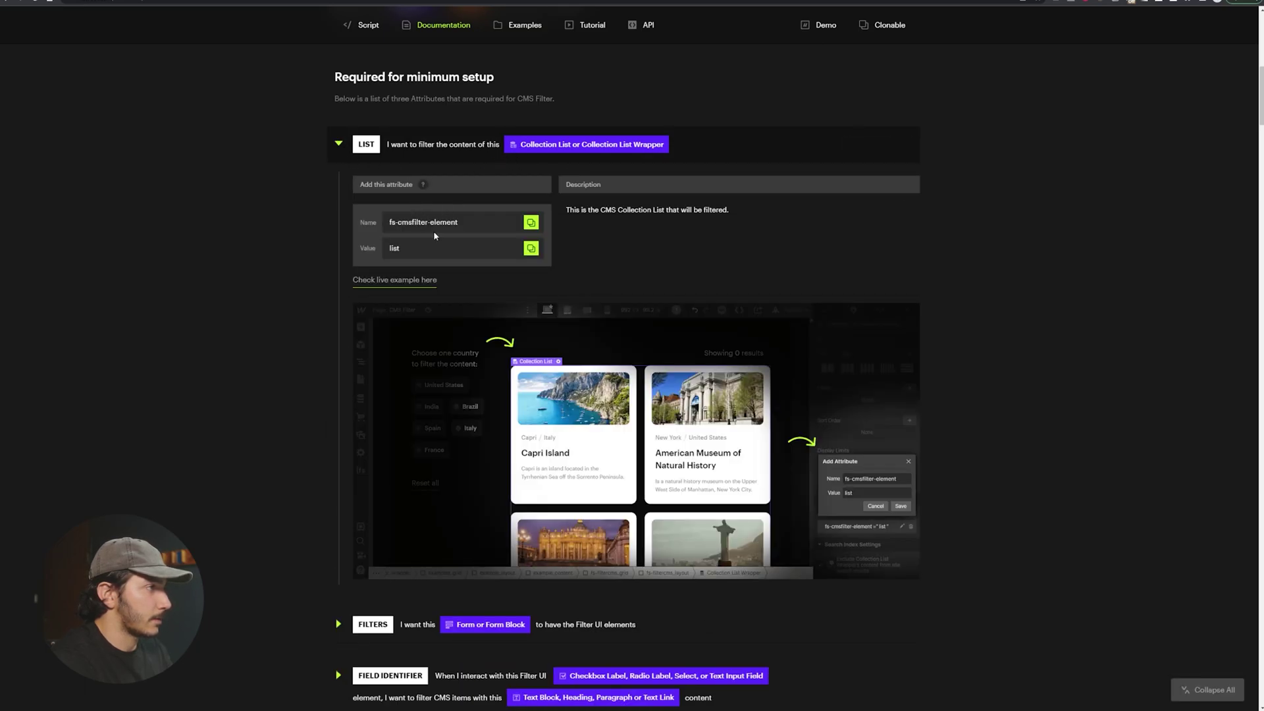
click(532, 223)
click(151, 0)
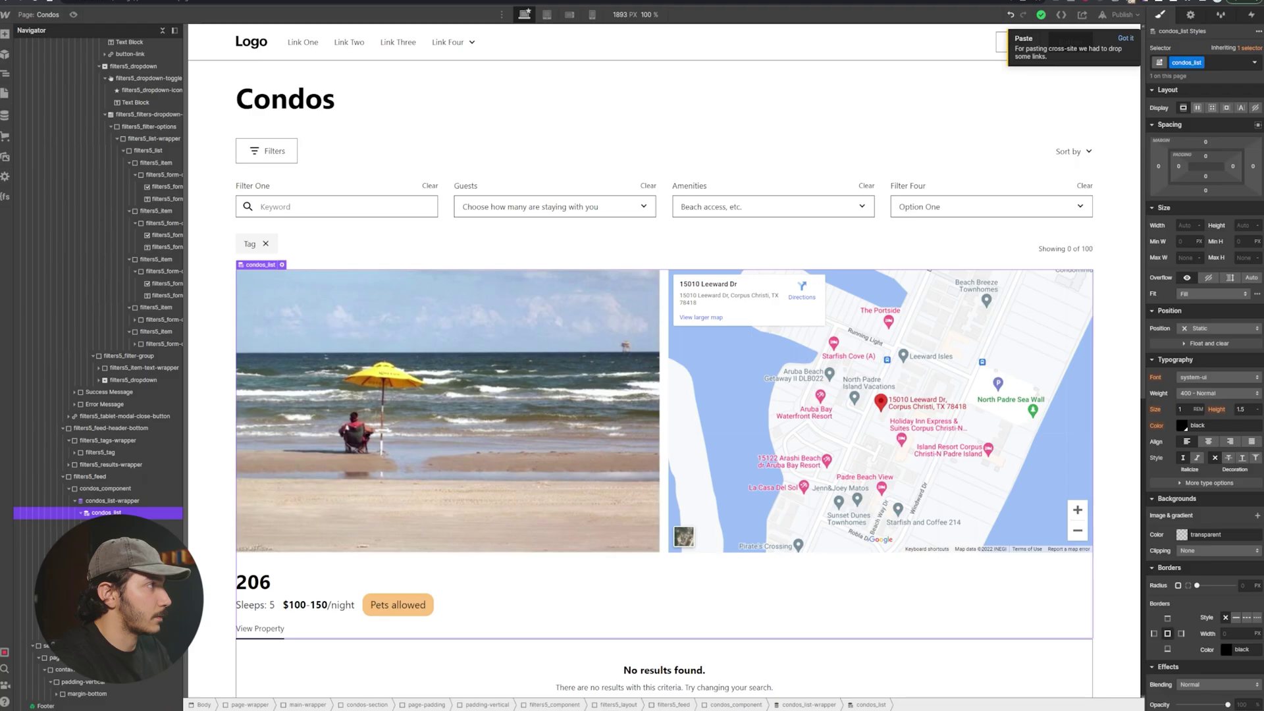
Step: Add the custom attribute fs-cmsfilter-element with the value list to the condos_list collection list
click(1191, 15)
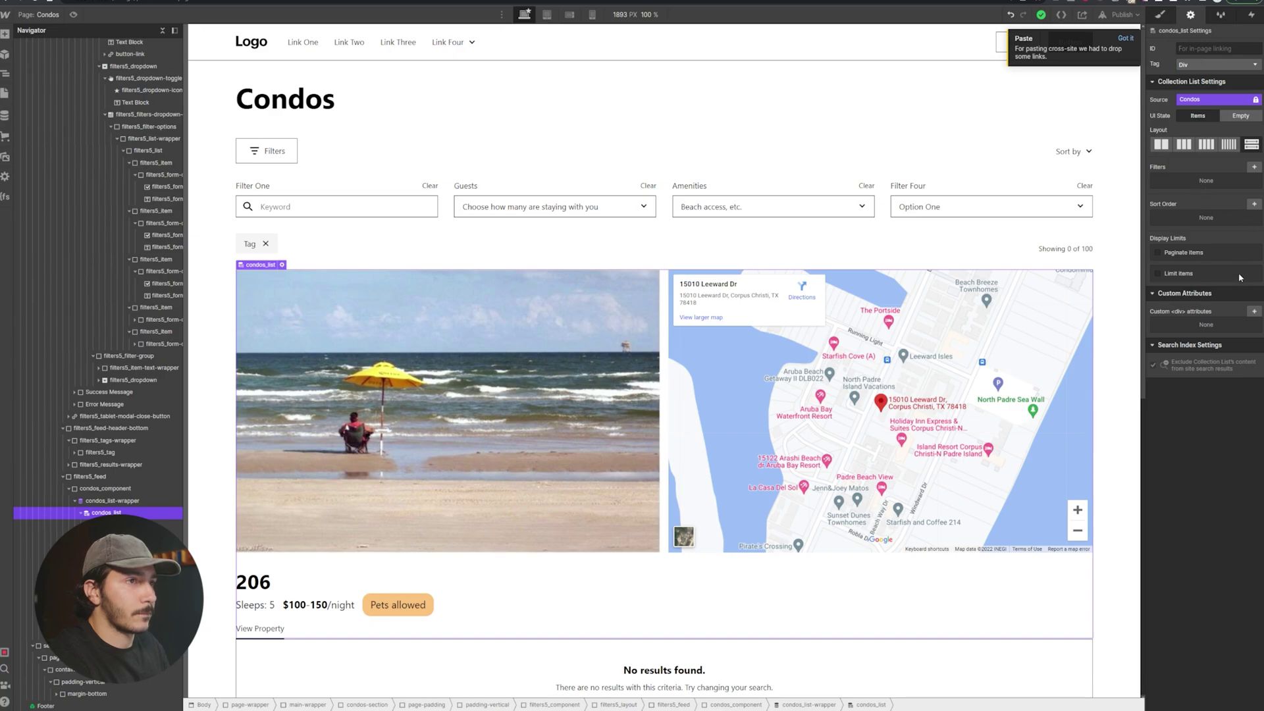
click(1255, 311)
key(ctrl+v)
key(Tab)
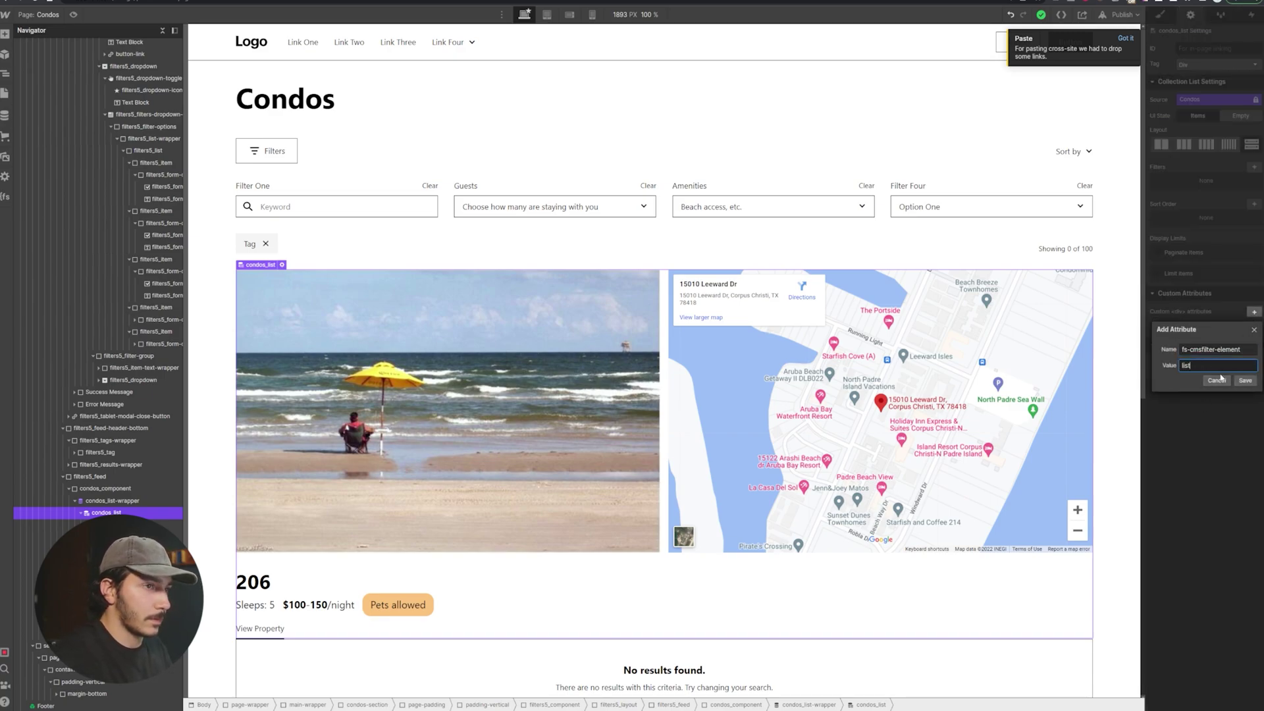
click(1251, 380)
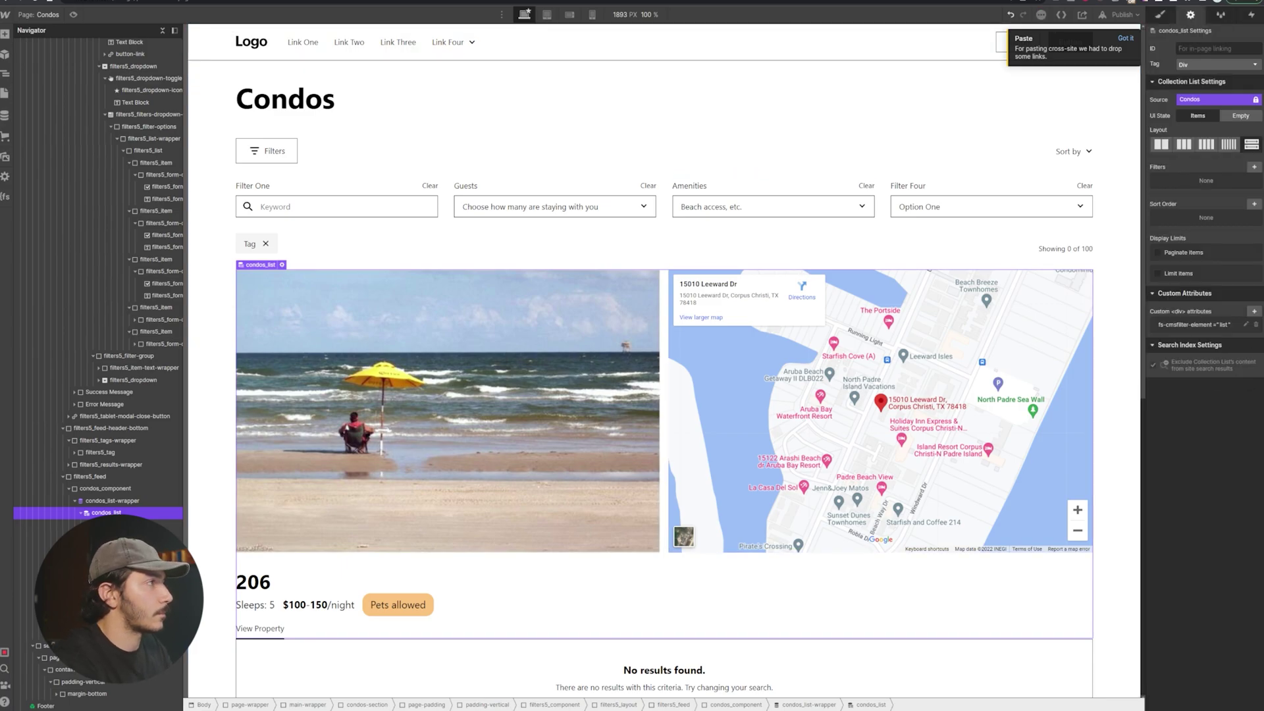
Step: Look up the Filters attribute in the Finsweet documentation and add fs-cmsfilter-element with the value filters to the filters5_form element
click(273, 2)
scroll(460, 193, down, 5)
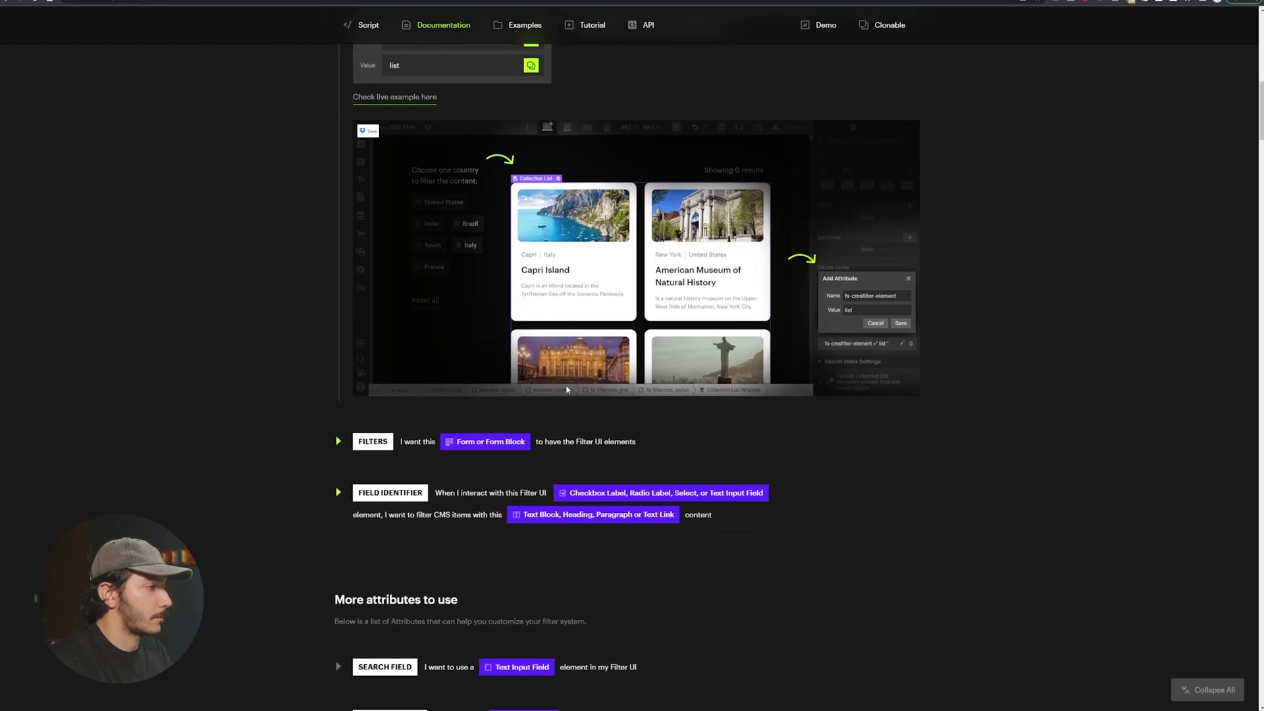
click(383, 279)
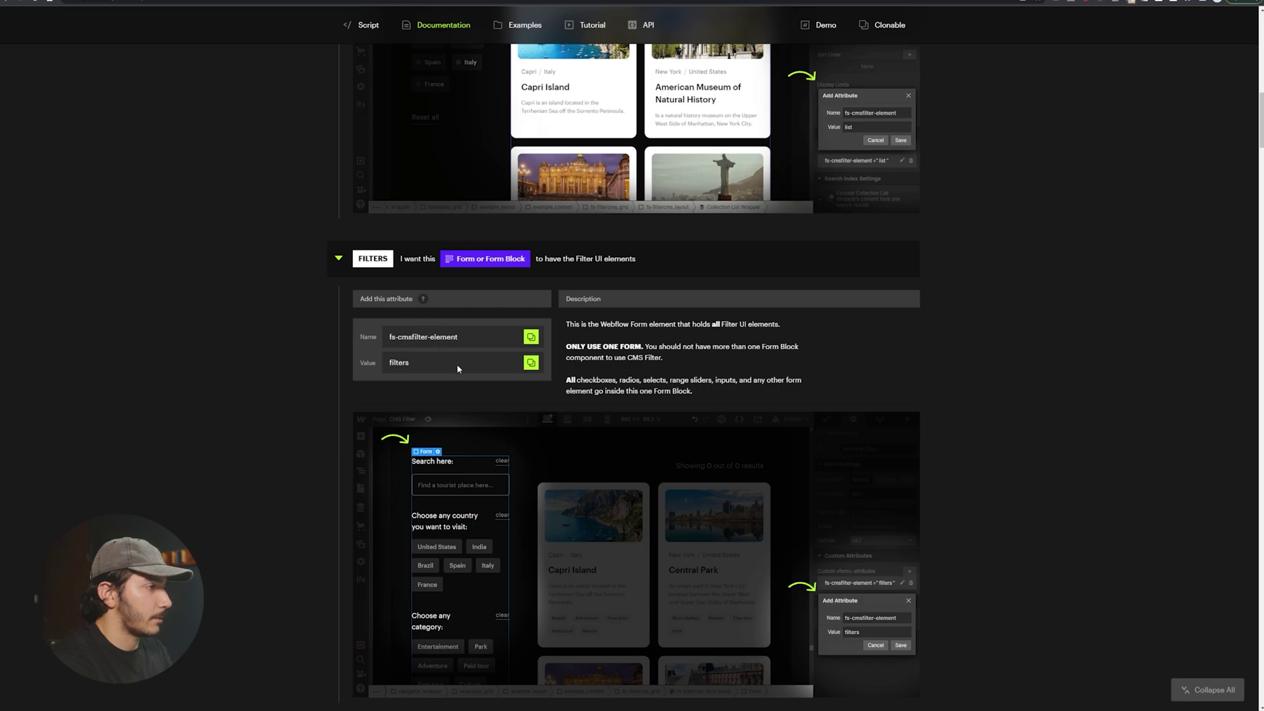
click(349, 1)
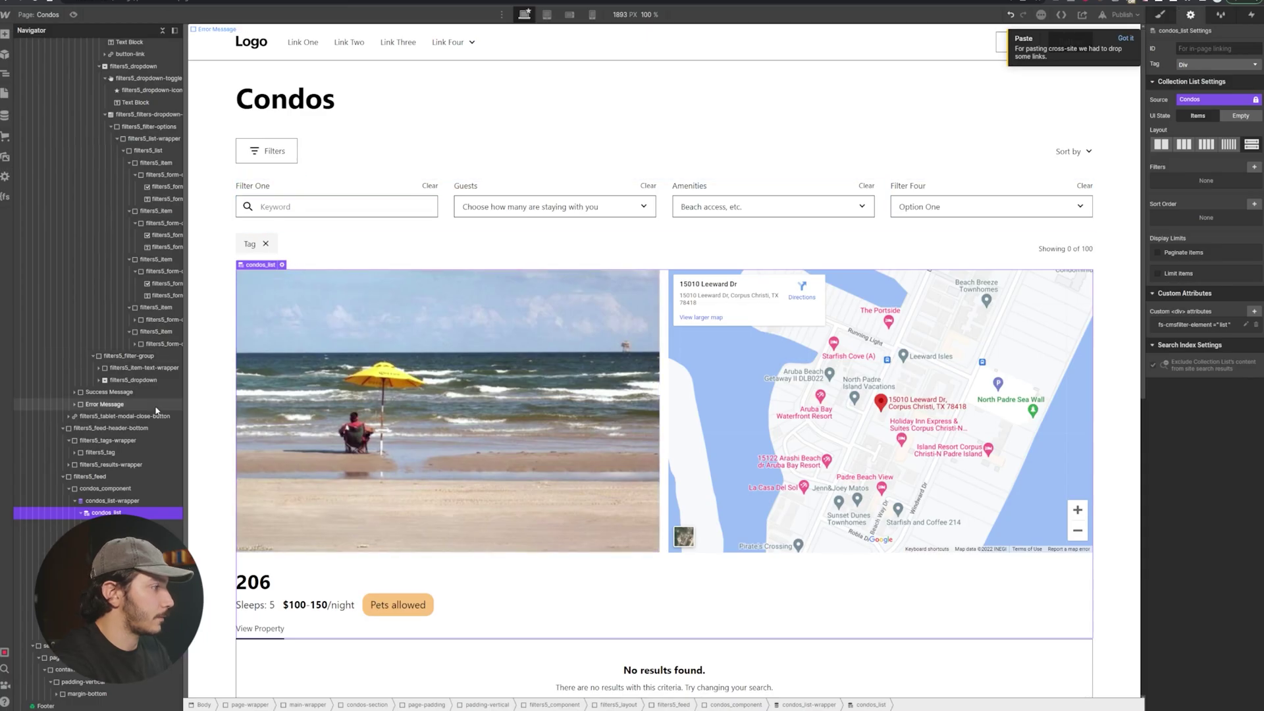
click(445, 218)
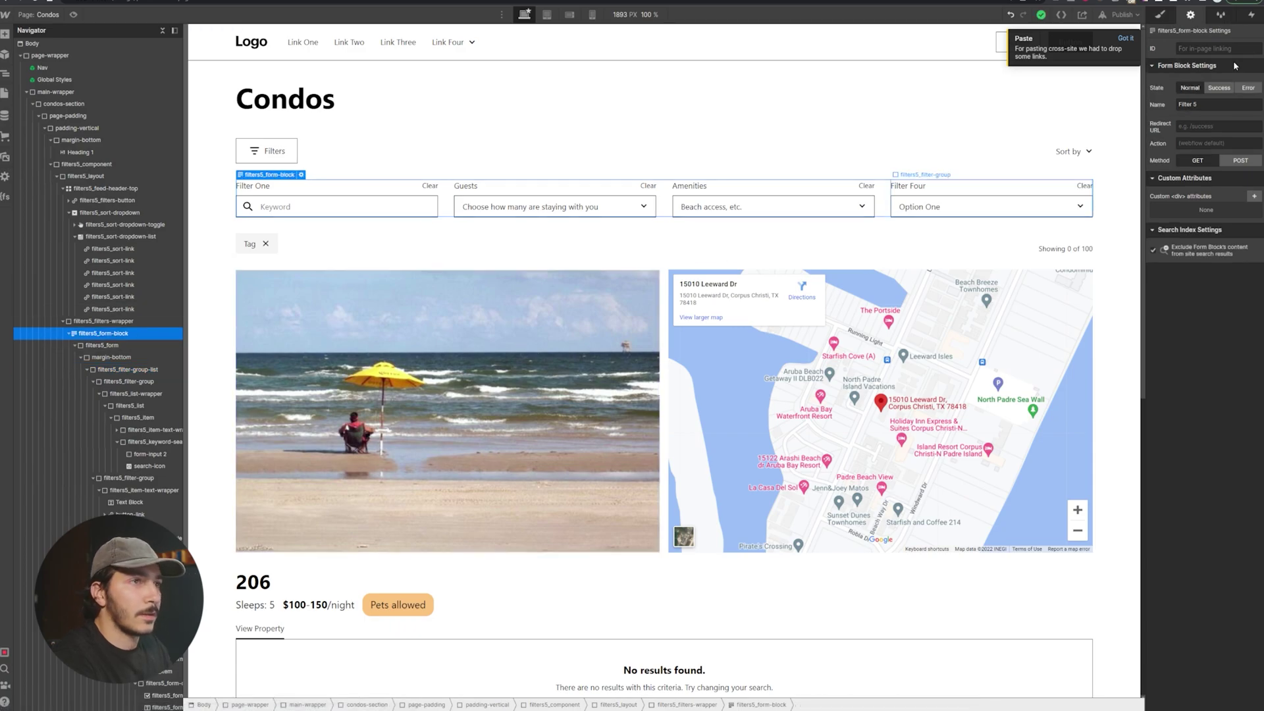
click(112, 346)
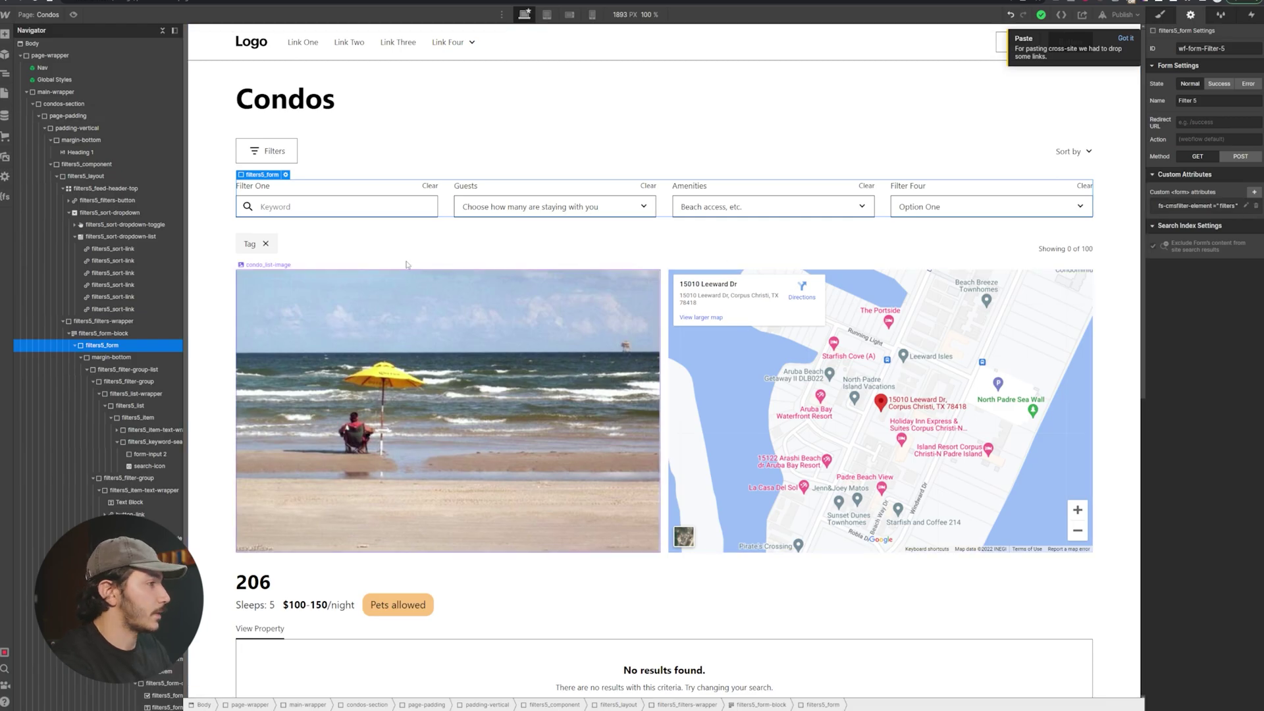
Step: Consult the Field Identifier entry in the Finsweet documentation and select the number after "Sleeps:" in the Webflow condo item
click(266, 1)
scroll(421, 320, down, 5)
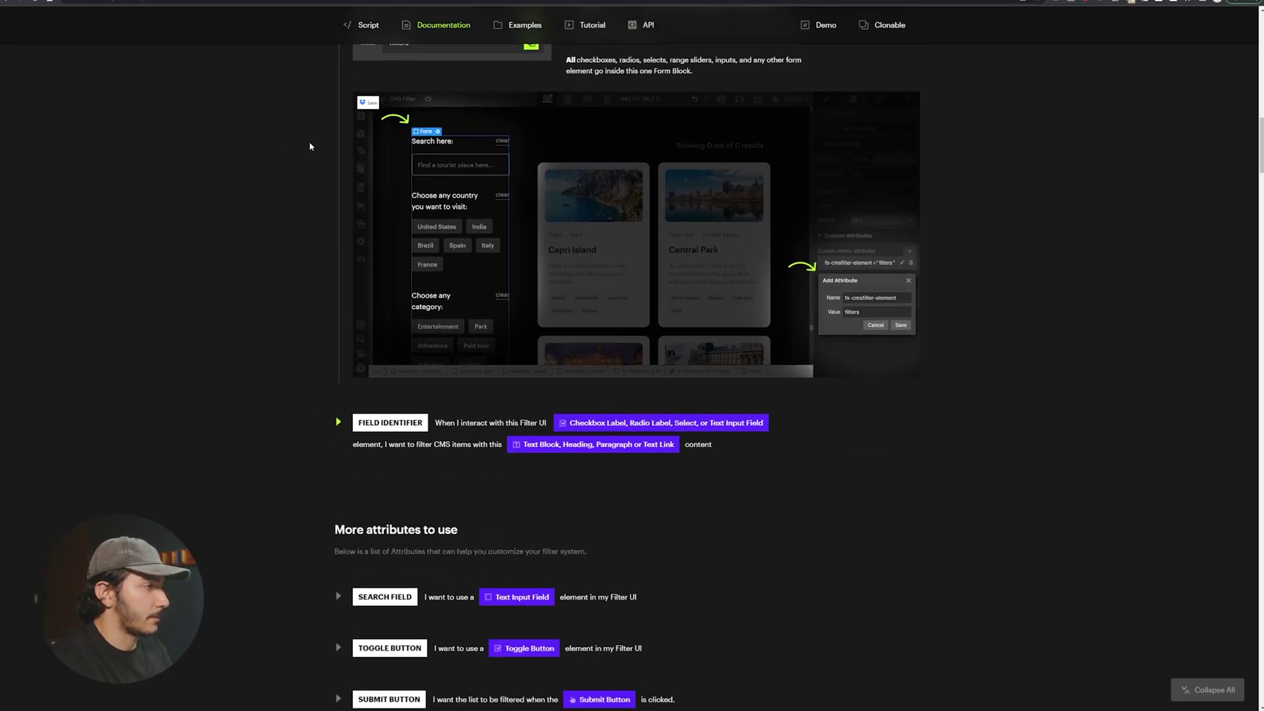
click(191, 1)
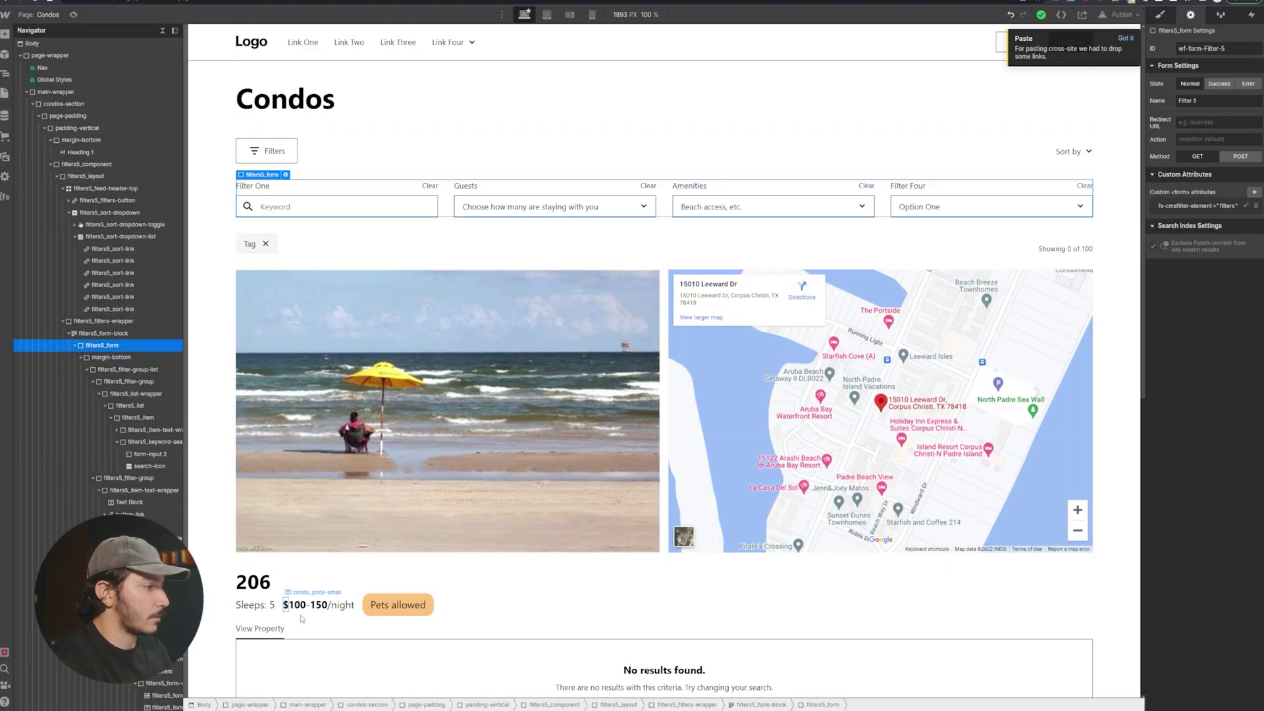
click(272, 606)
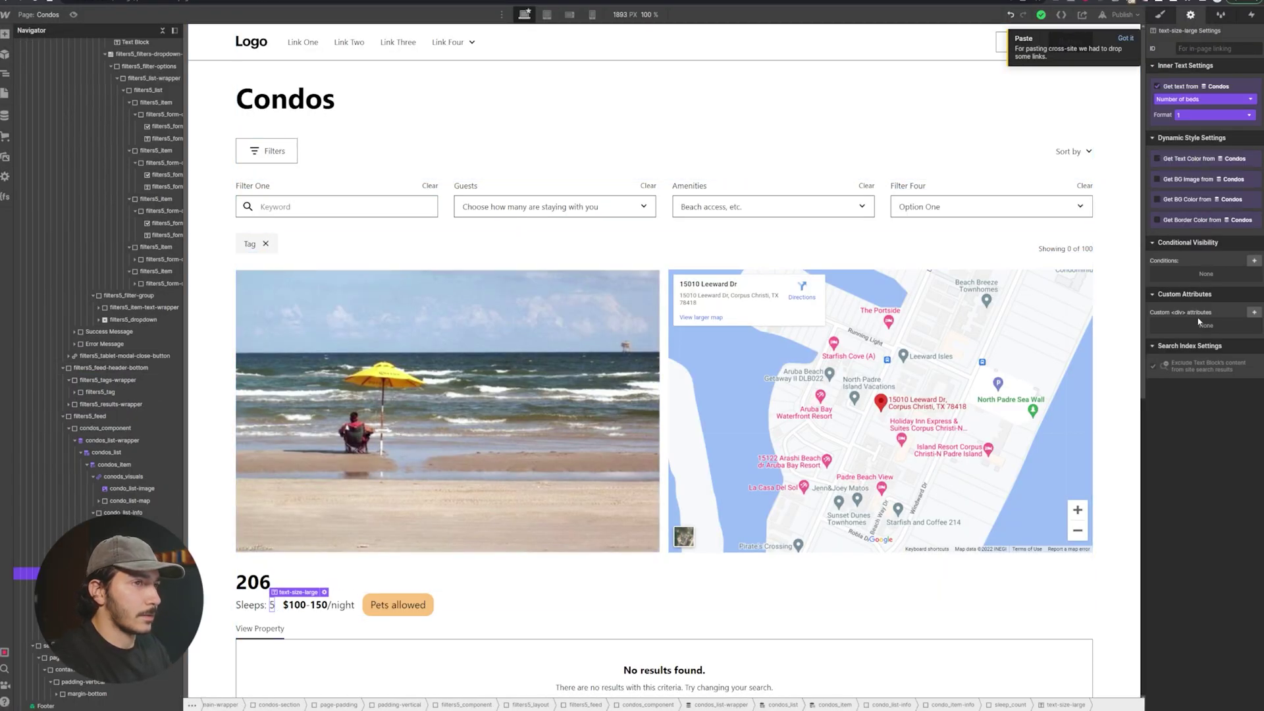
key(ctrl+Tab)
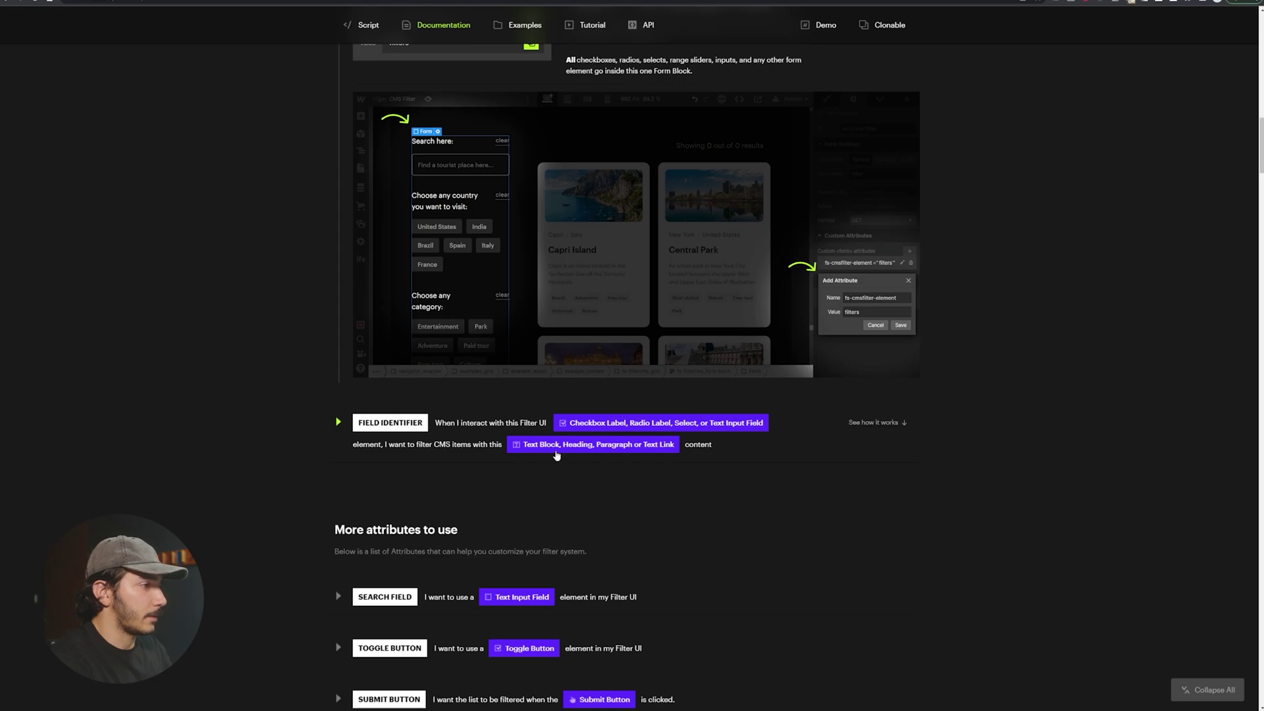
click(198, 1)
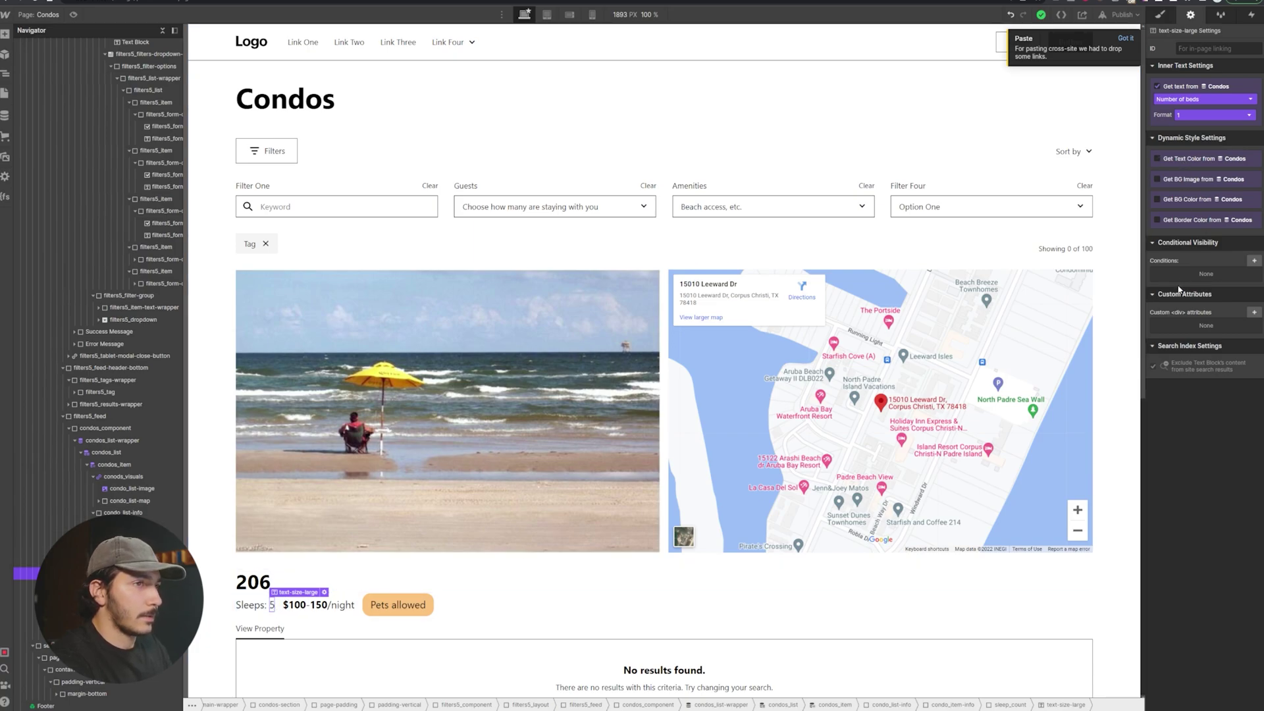
Step: Start a new custom attribute for the Sleeps number and copy the name fs-cmsfilter-field from the documentation's Field Identifier section
click(1254, 312)
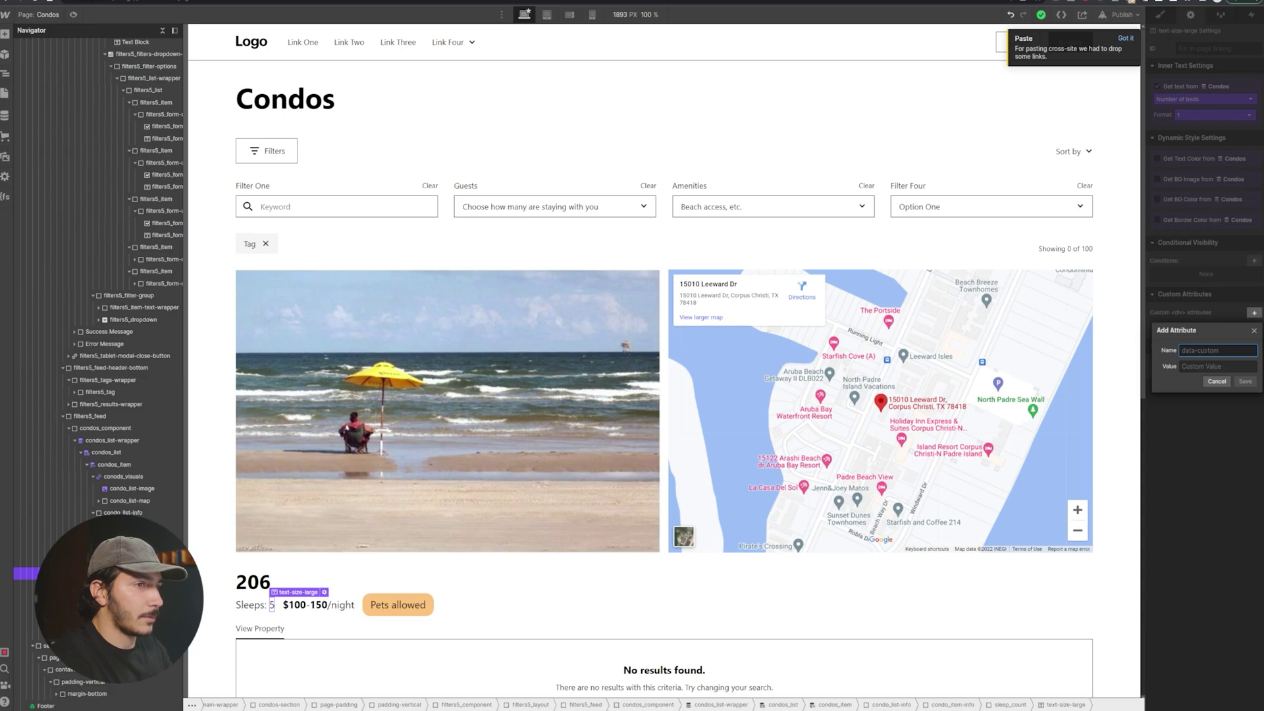
key(ctrl+Tab)
scroll(414, 501, down, 2)
scroll(422, 287, up, 3)
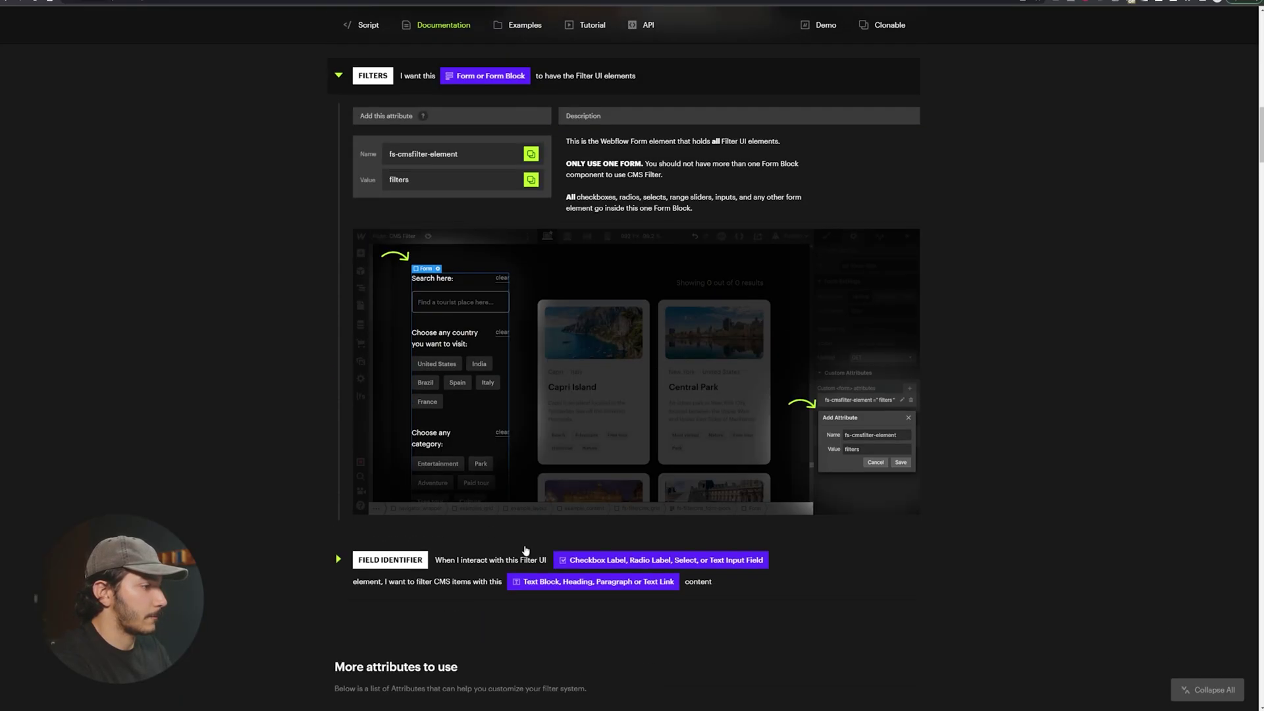
click(338, 560)
scroll(431, 502, down, 4)
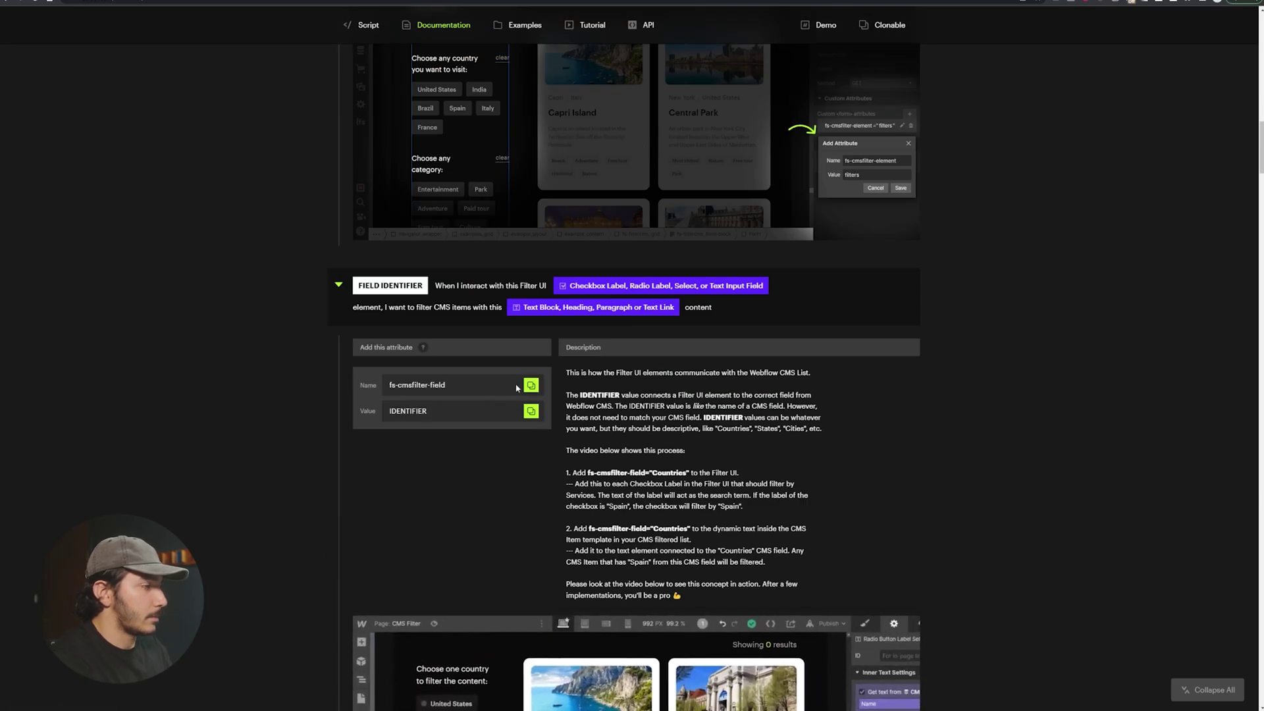
click(531, 388)
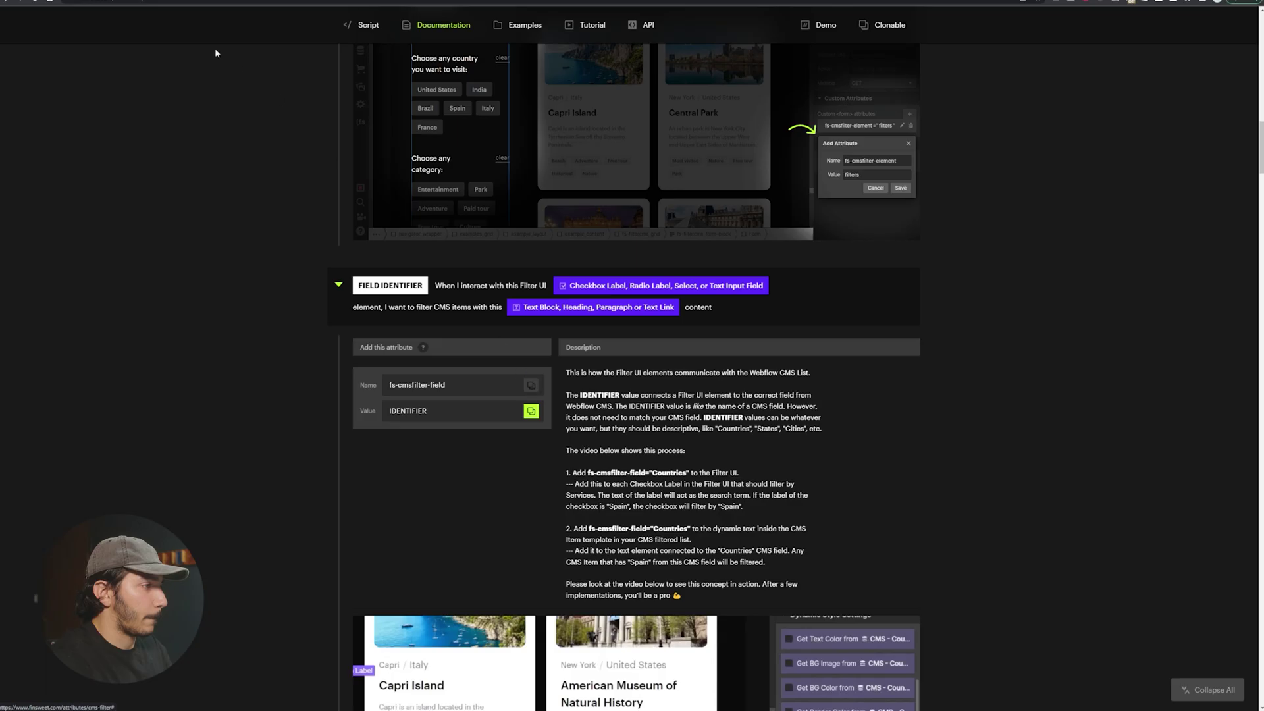
Step: Back in Webflow, give the Sleeps number the custom attribute fs-cmsfilter-field with the value sleep
key(ctrl+Tab)
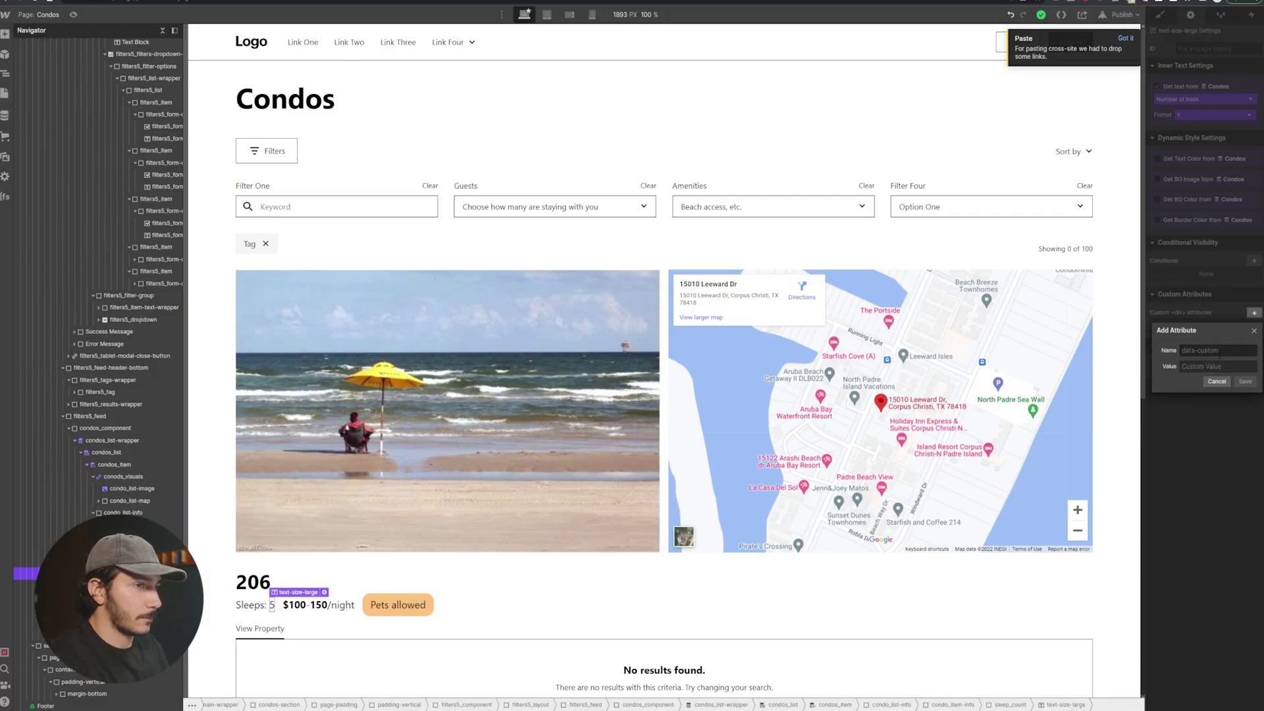
key(ctrl+v)
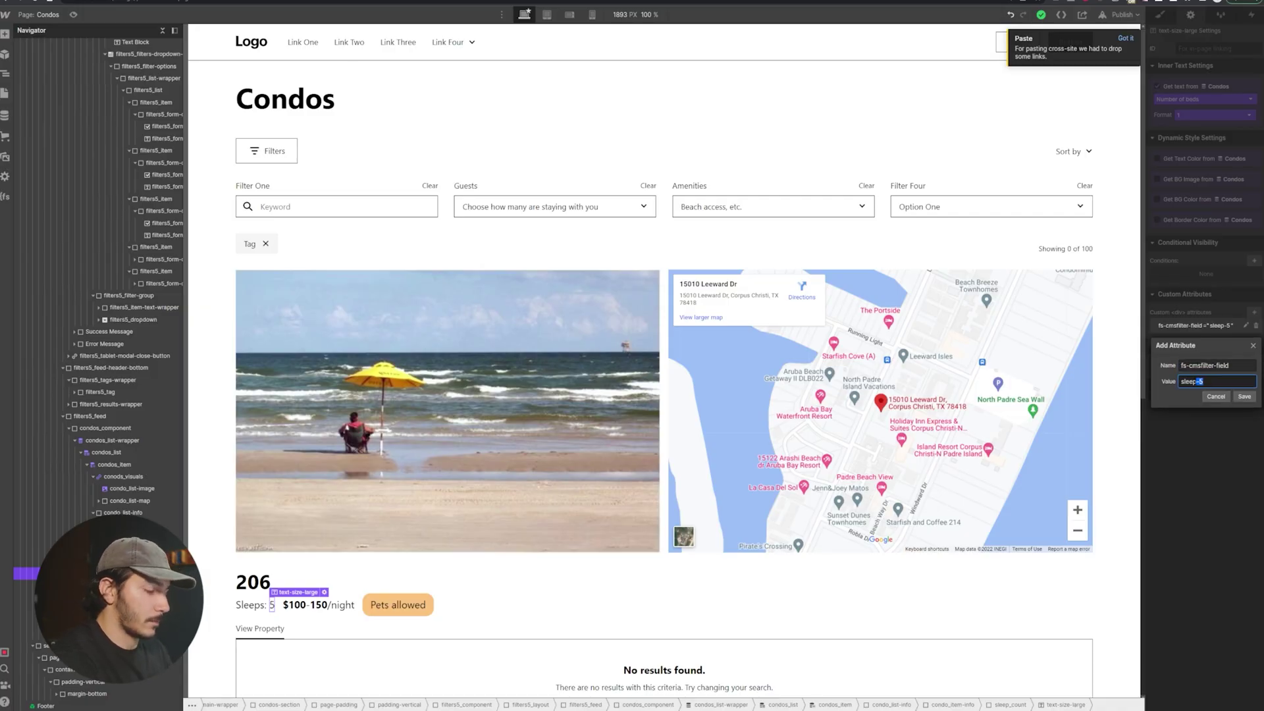
click(1244, 396)
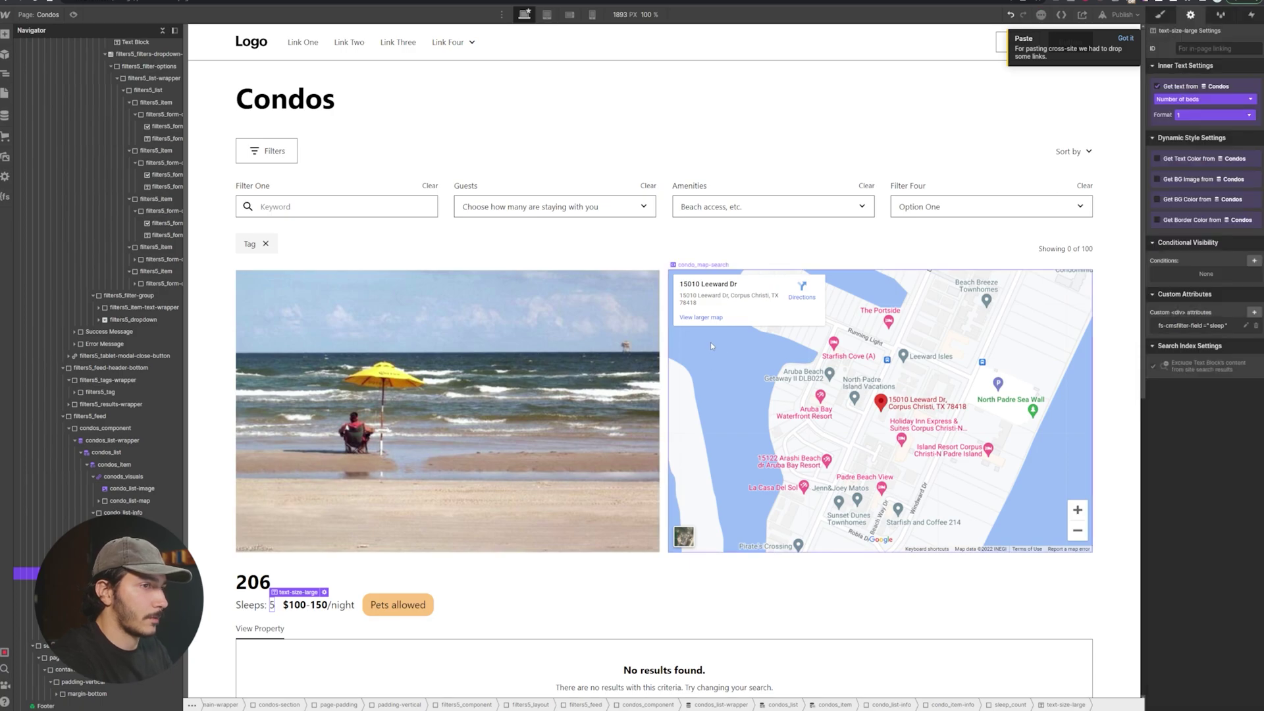
Step: Show the Guests dropdown's options and enter a custom attribute for the "2 guests" checkbox label
click(555, 206)
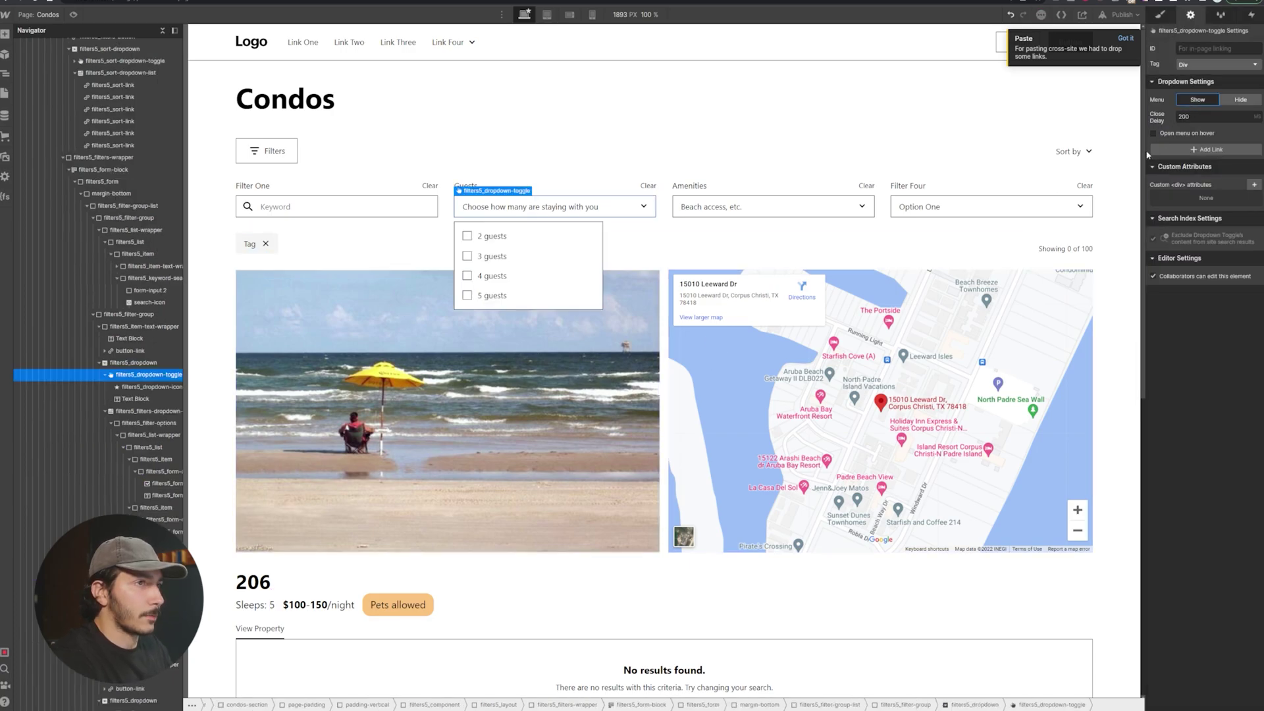
click(491, 236)
click(1225, 183)
drag(1238, 237, 1133, 239)
text(s)
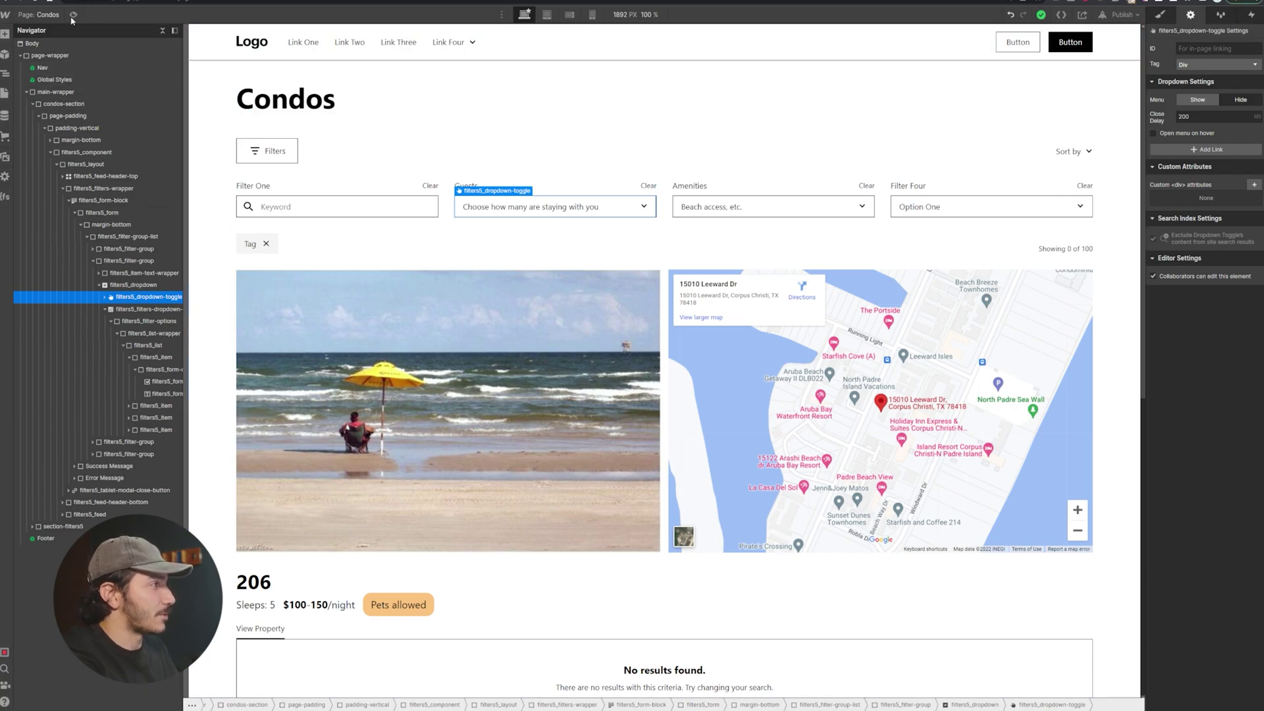
Step: Inspect the Sleeps number in the condo item to check its custom attribute
click(484, 134)
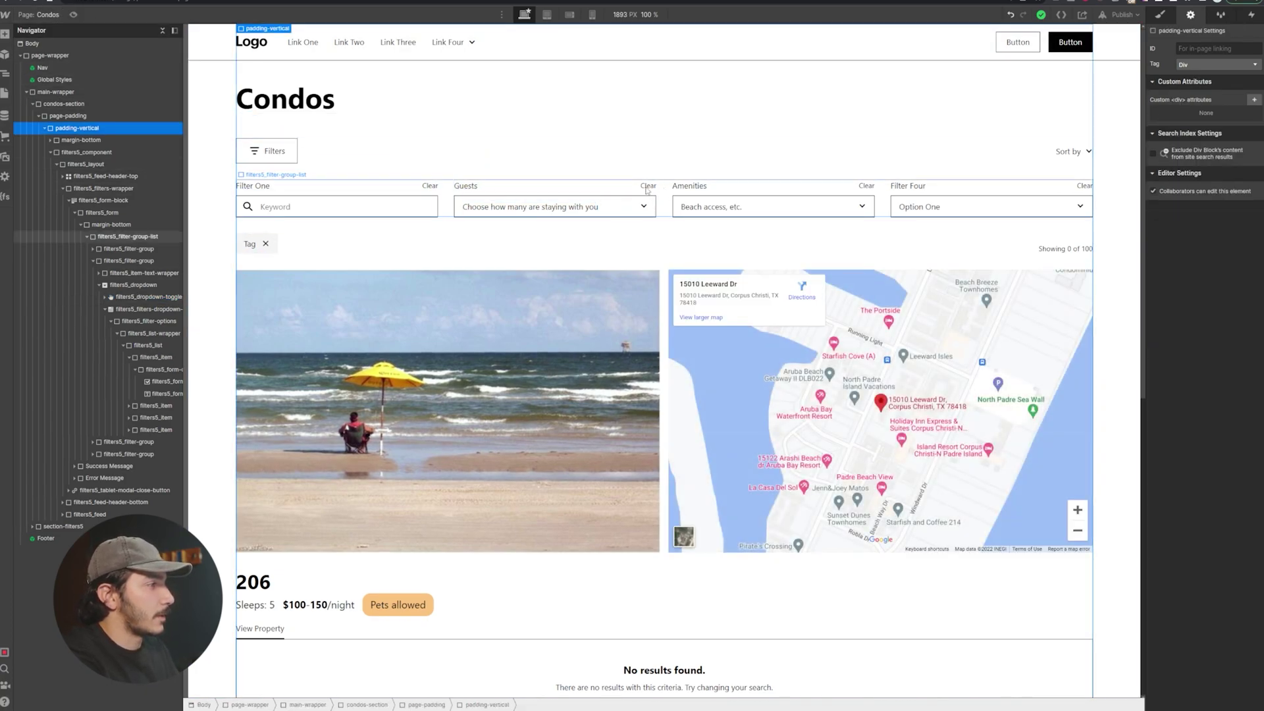
click(650, 216)
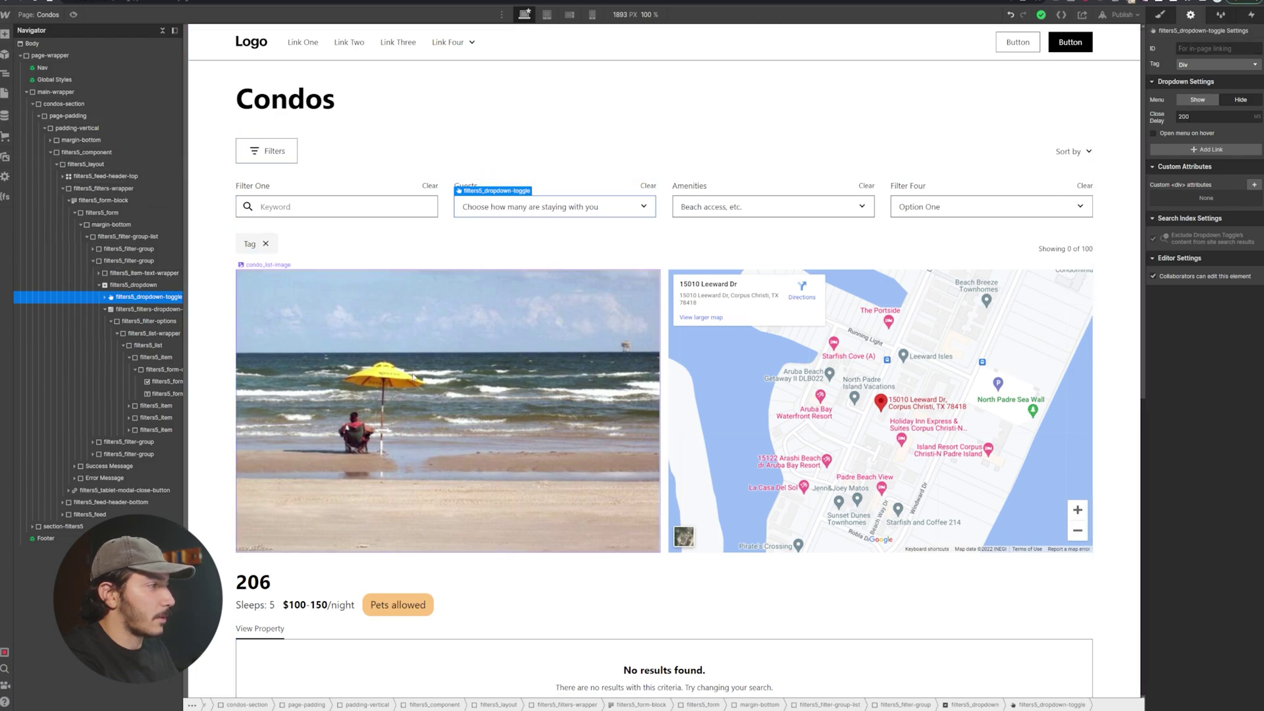
click(664, 471)
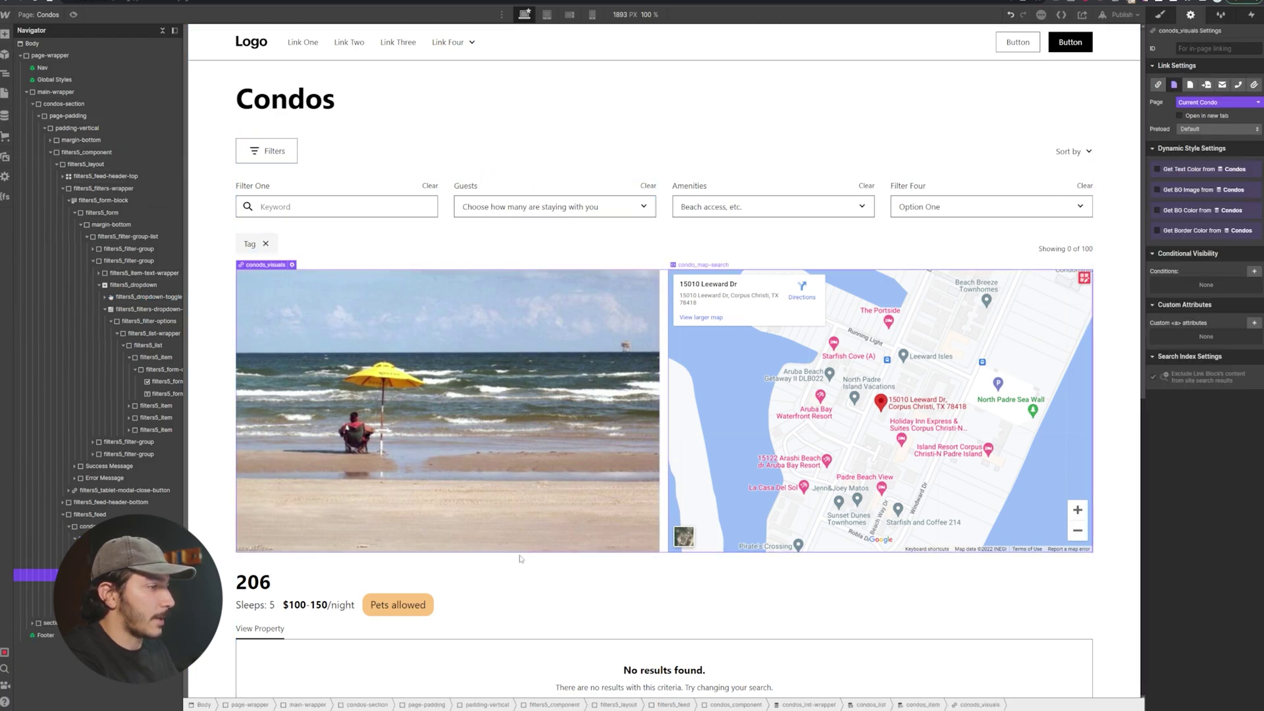
click(273, 606)
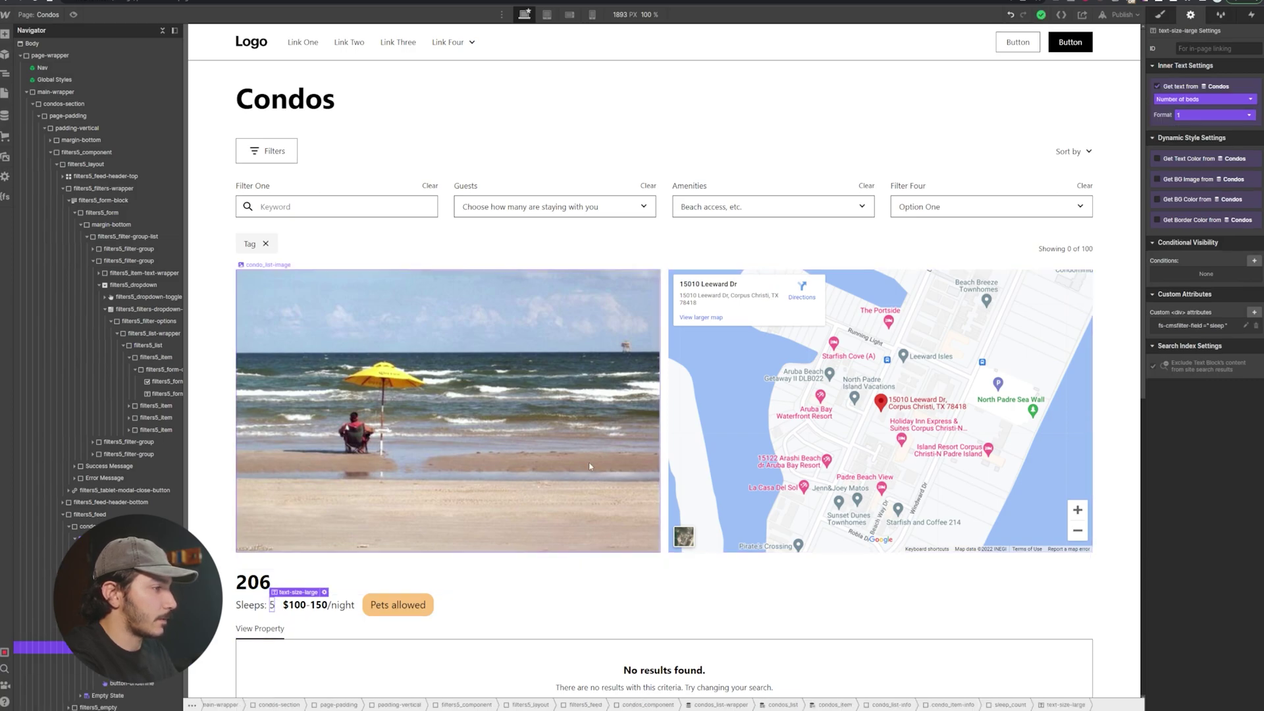
click(617, 361)
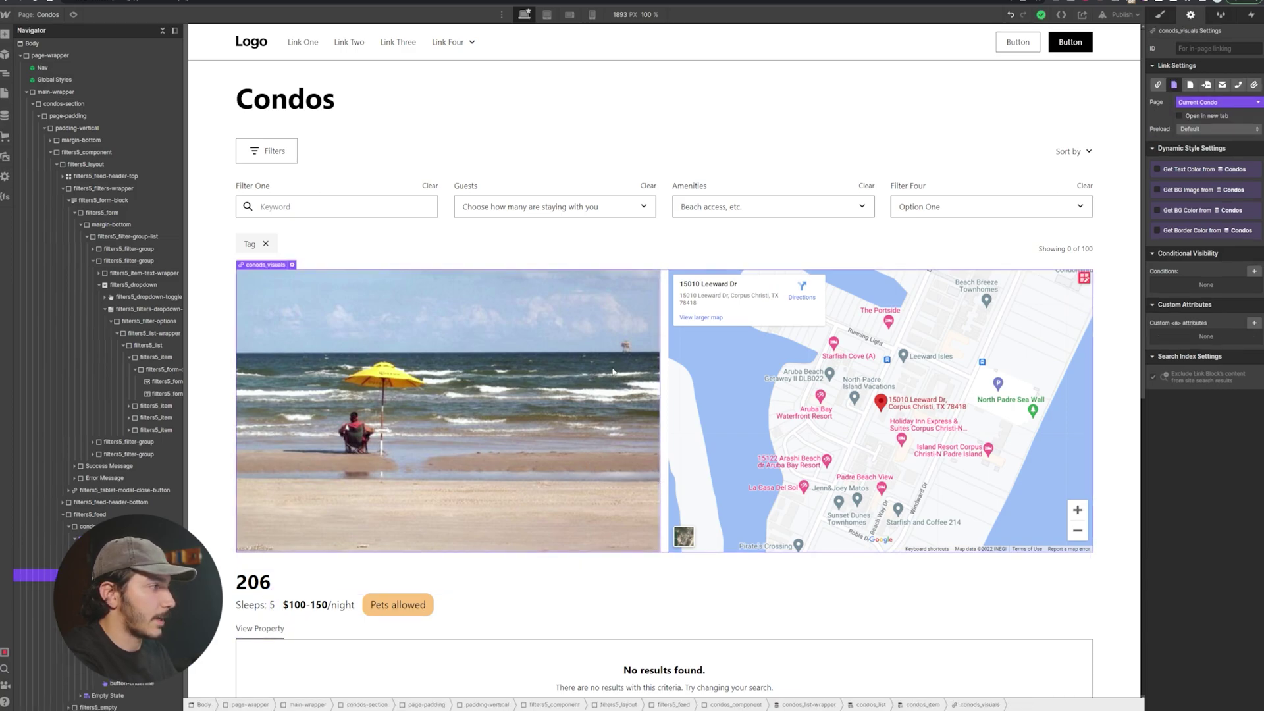
click(491, 422)
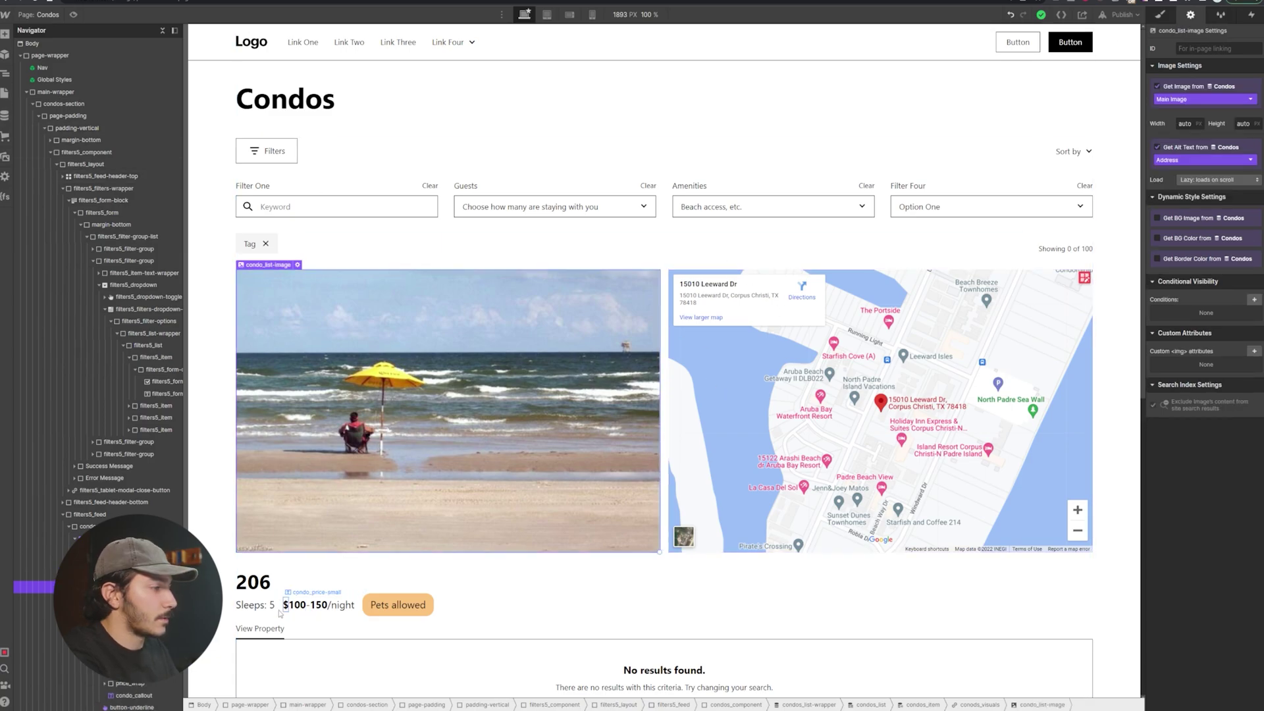
click(279, 606)
click(272, 605)
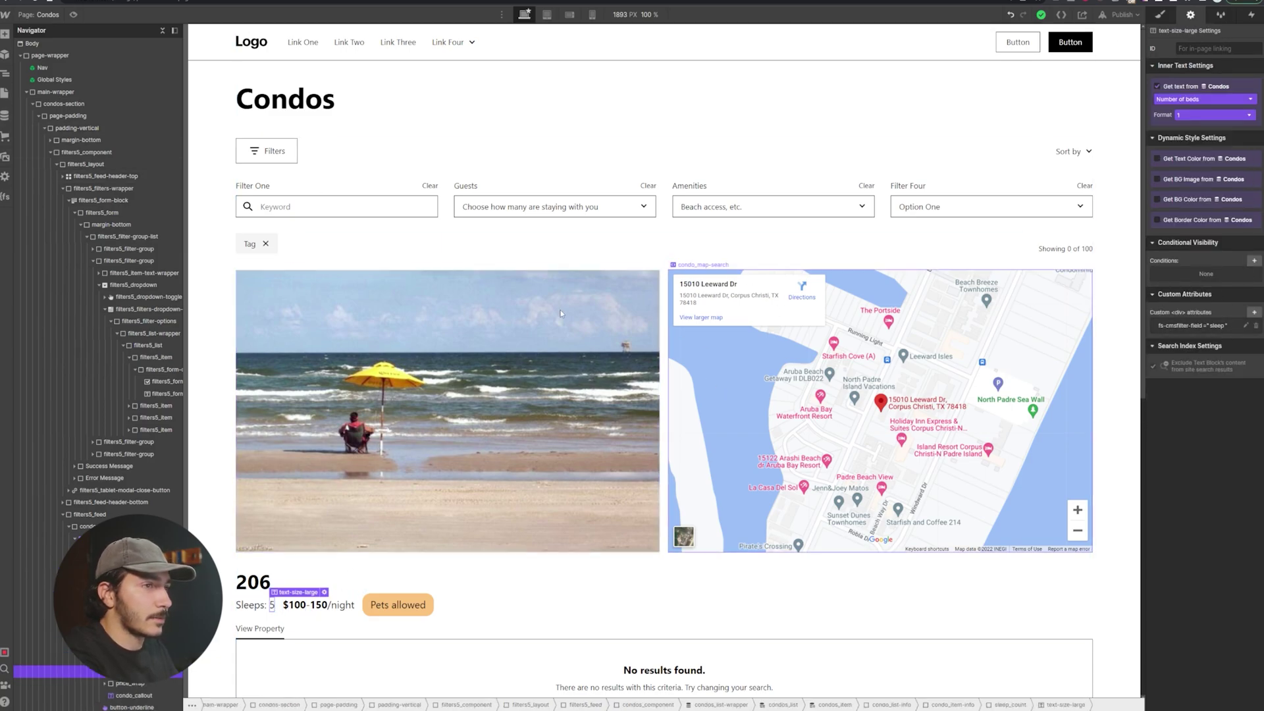
Step: Preview the Condos page and tick 2 in the Guests dropdown to test the checkbox
click(612, 217)
key(ctrl+shift+p)
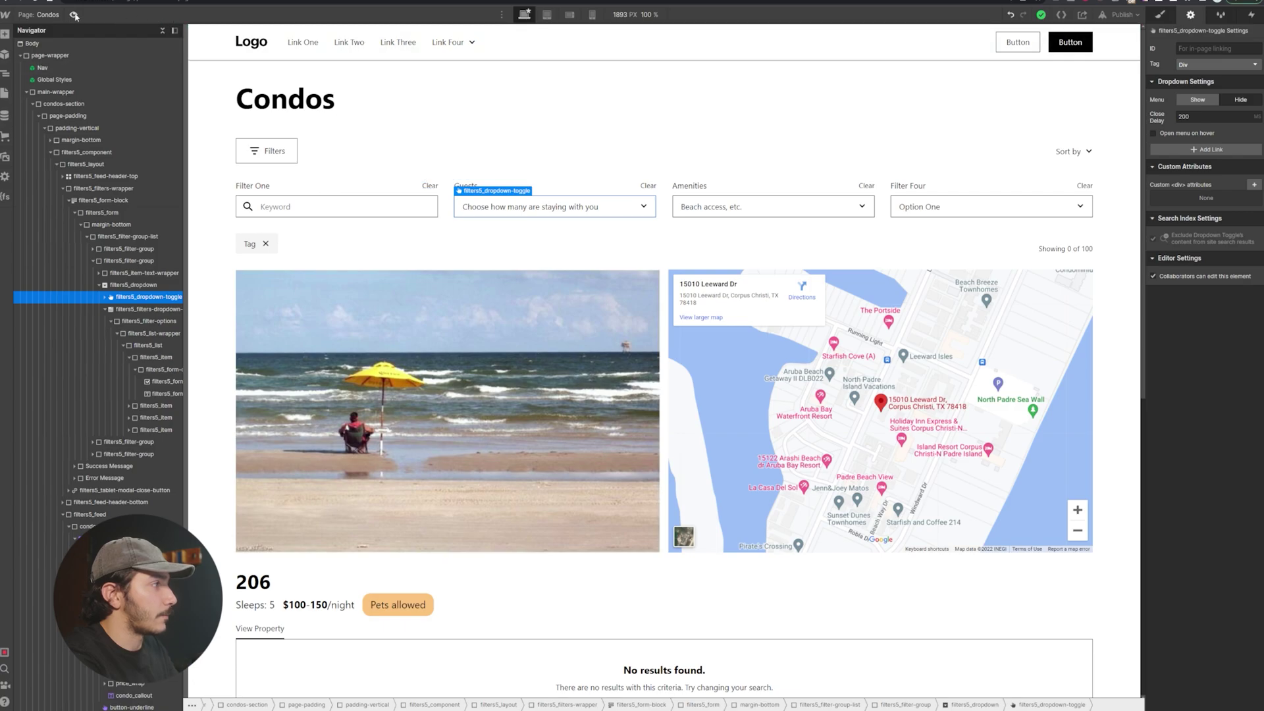
click(107, 158)
click(534, 206)
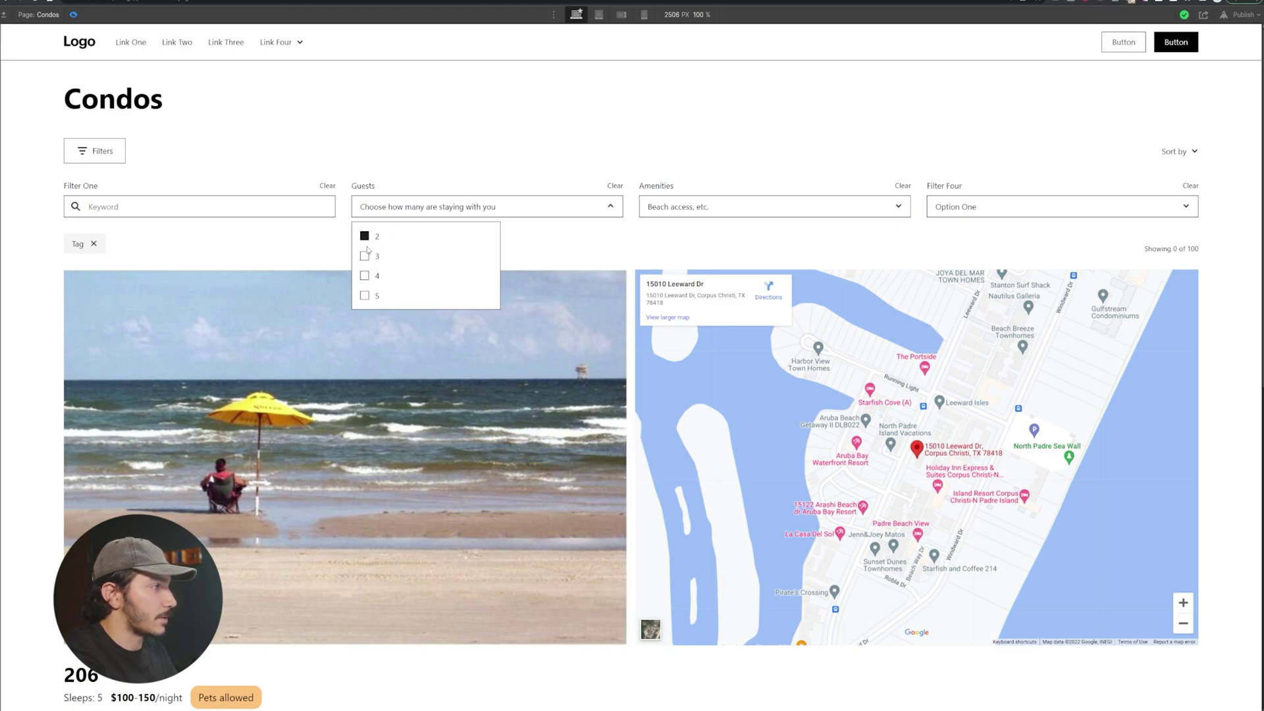
click(73, 15)
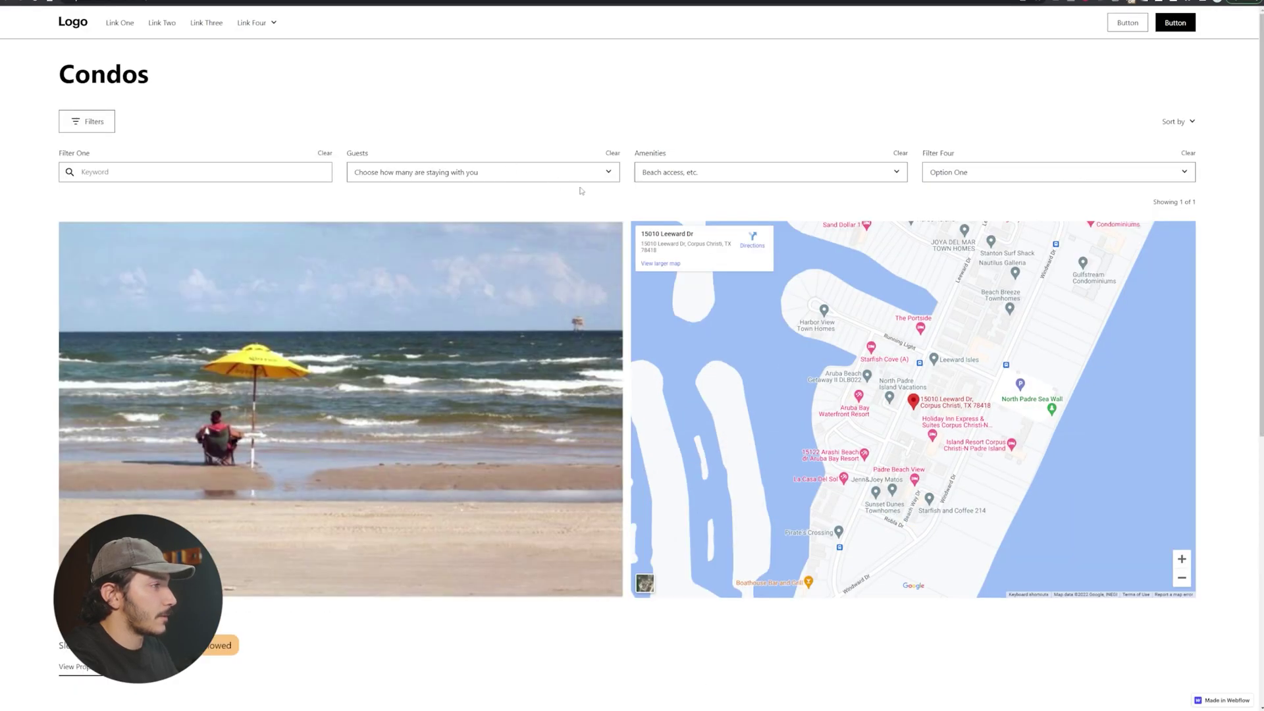
Step: On the published Condos page, test the Guests filter by ticking and unticking options 2, 4 and 5
click(572, 178)
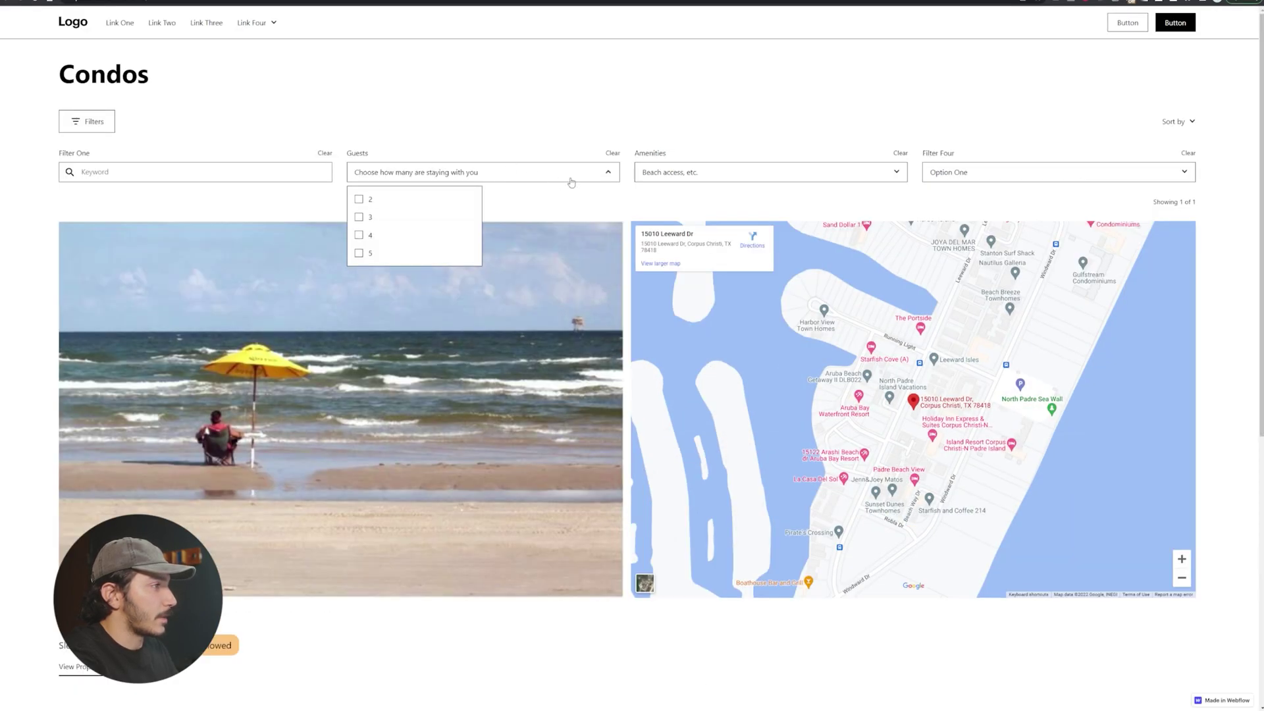
click(360, 202)
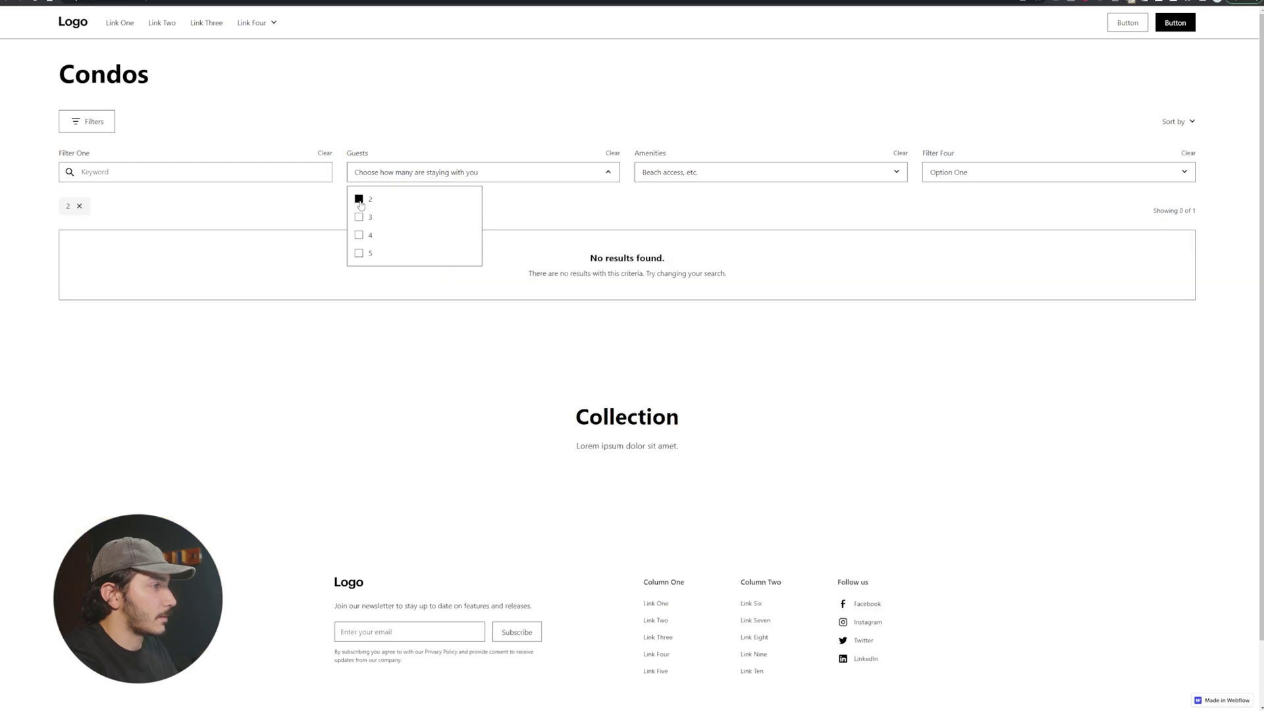
click(359, 200)
click(359, 236)
click(359, 236)
click(359, 254)
click(359, 254)
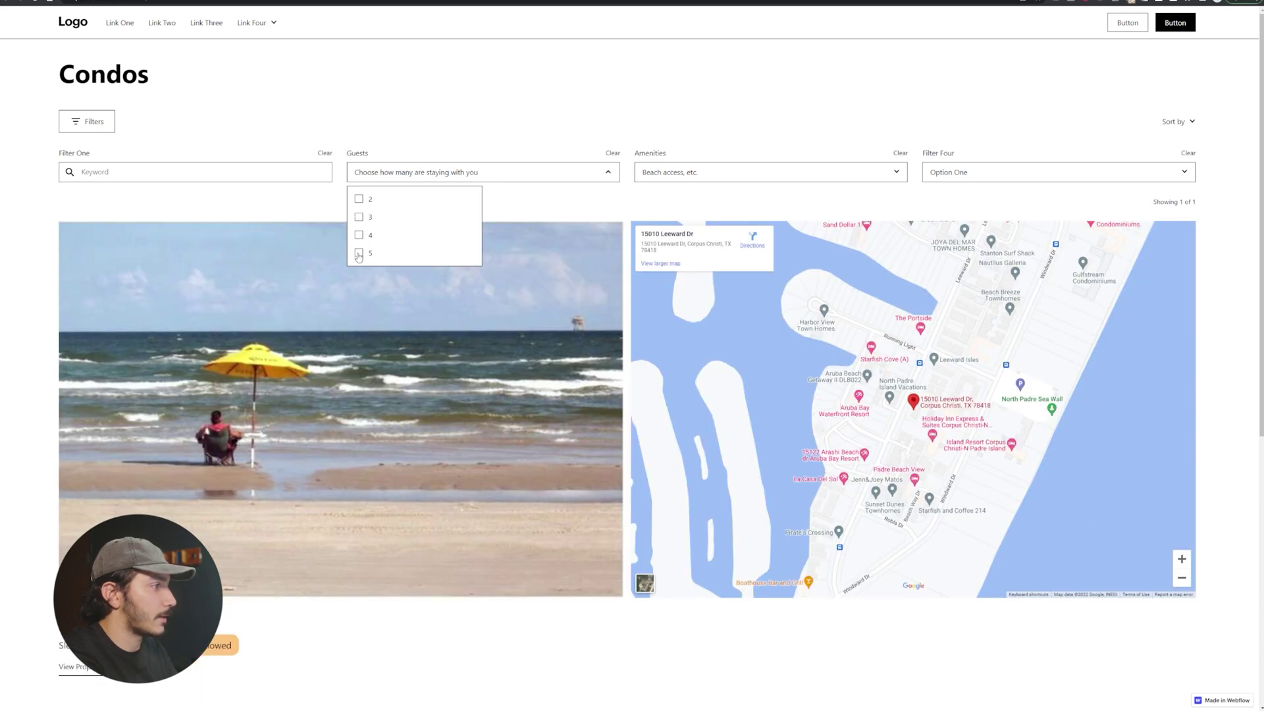
Step: Filter the condos by 5 guests, remove its tag, reapply the filter, and clear it again
click(359, 254)
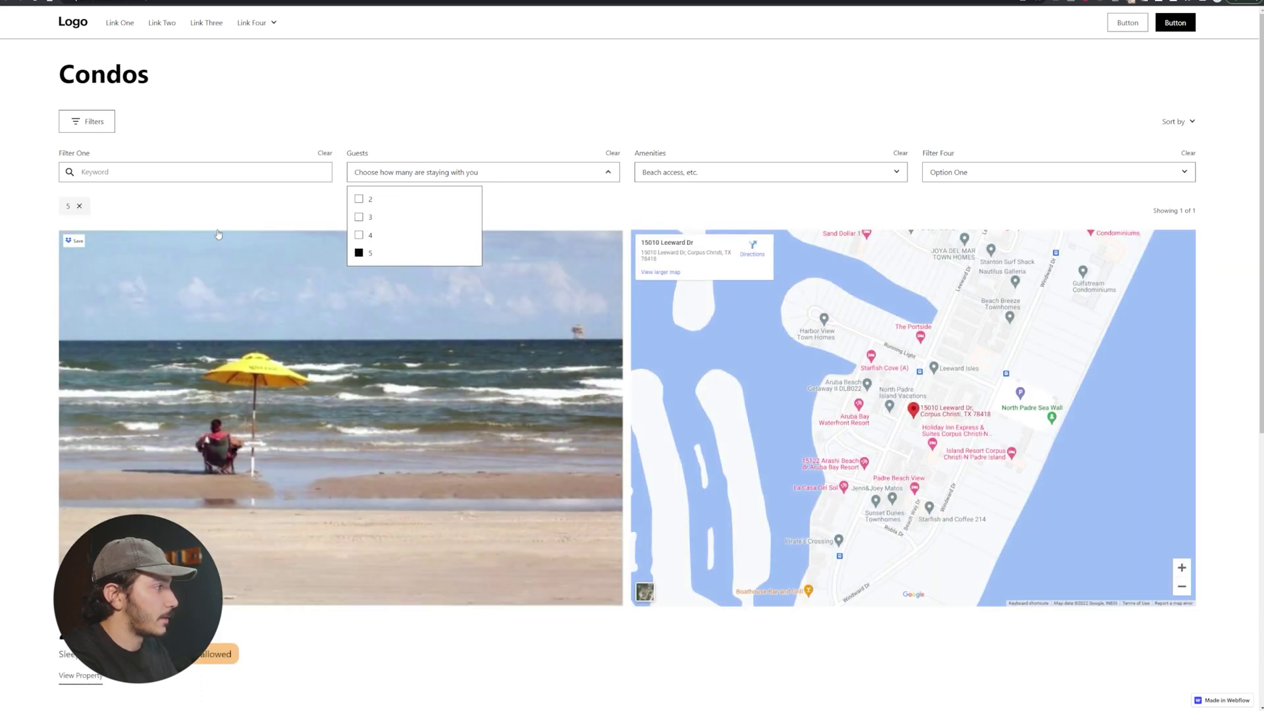
click(80, 206)
click(504, 180)
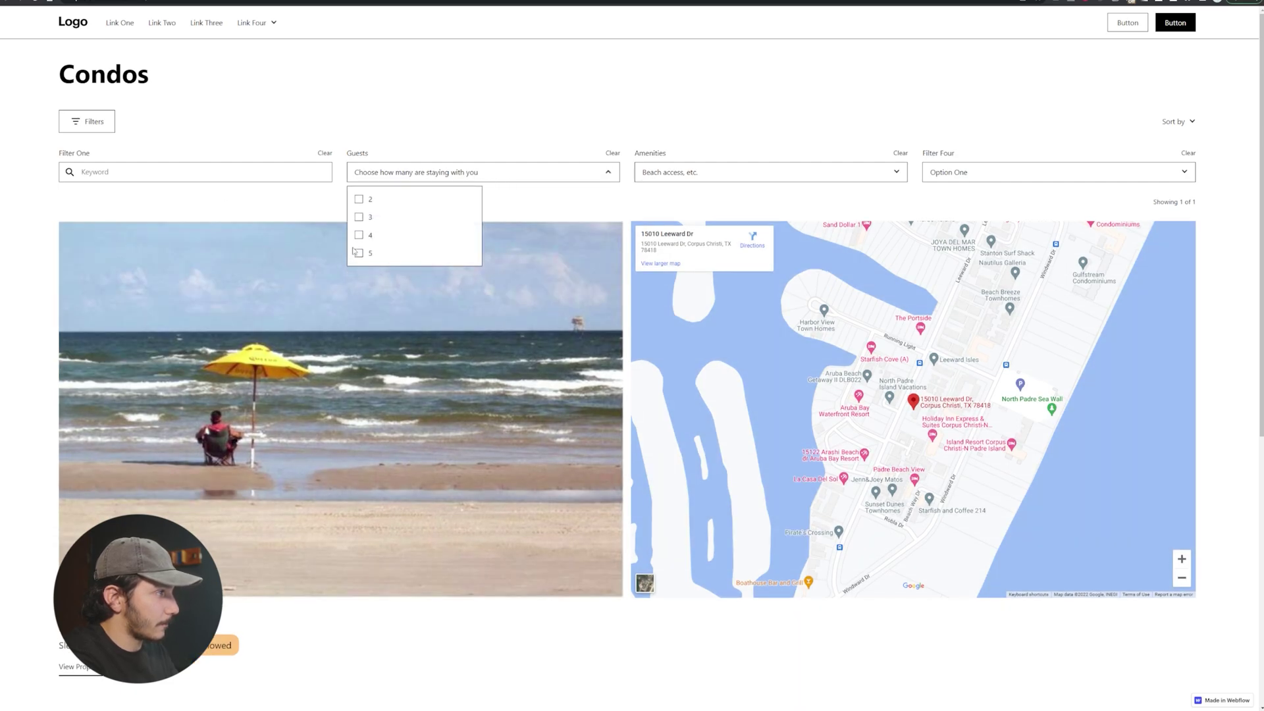
click(359, 253)
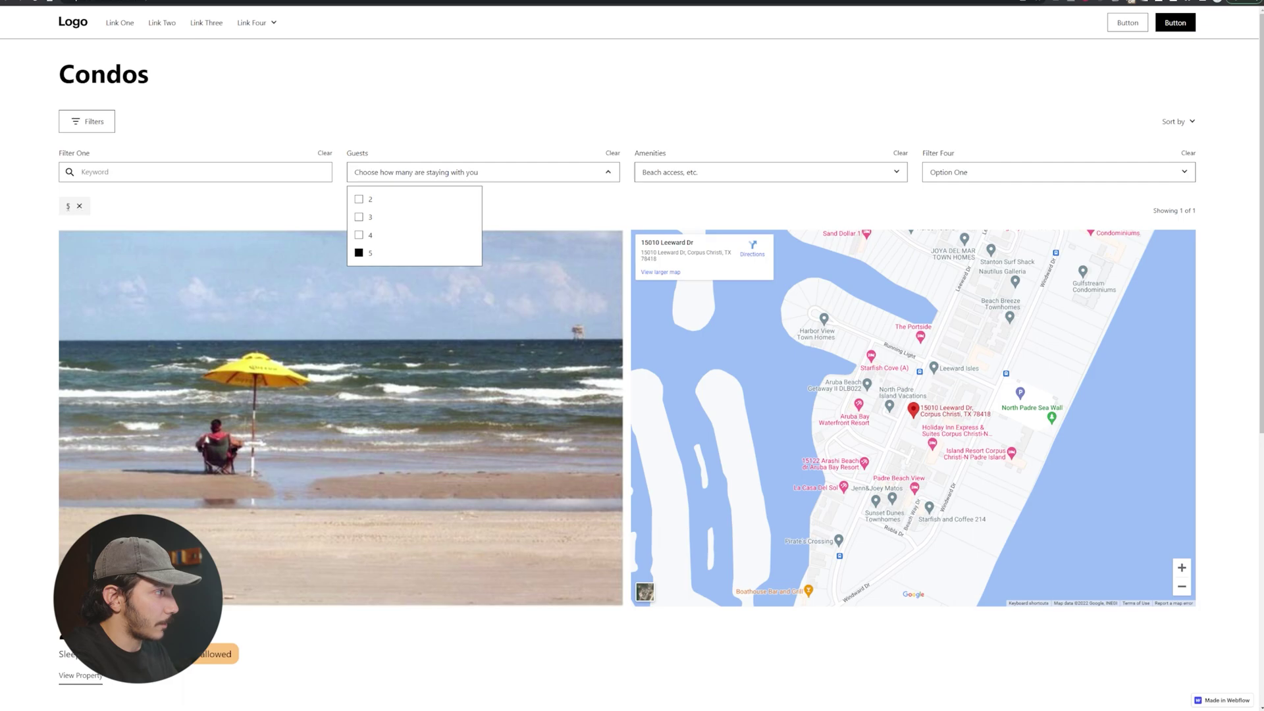
click(253, 210)
click(467, 168)
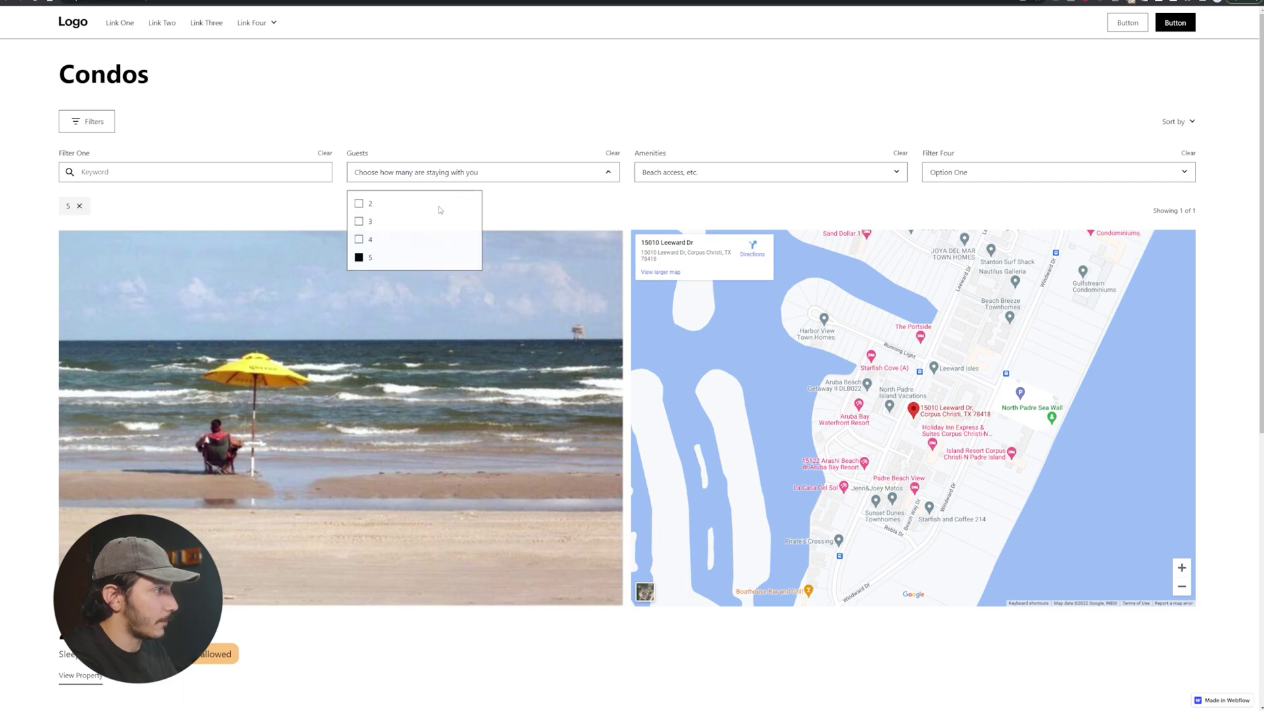
click(358, 252)
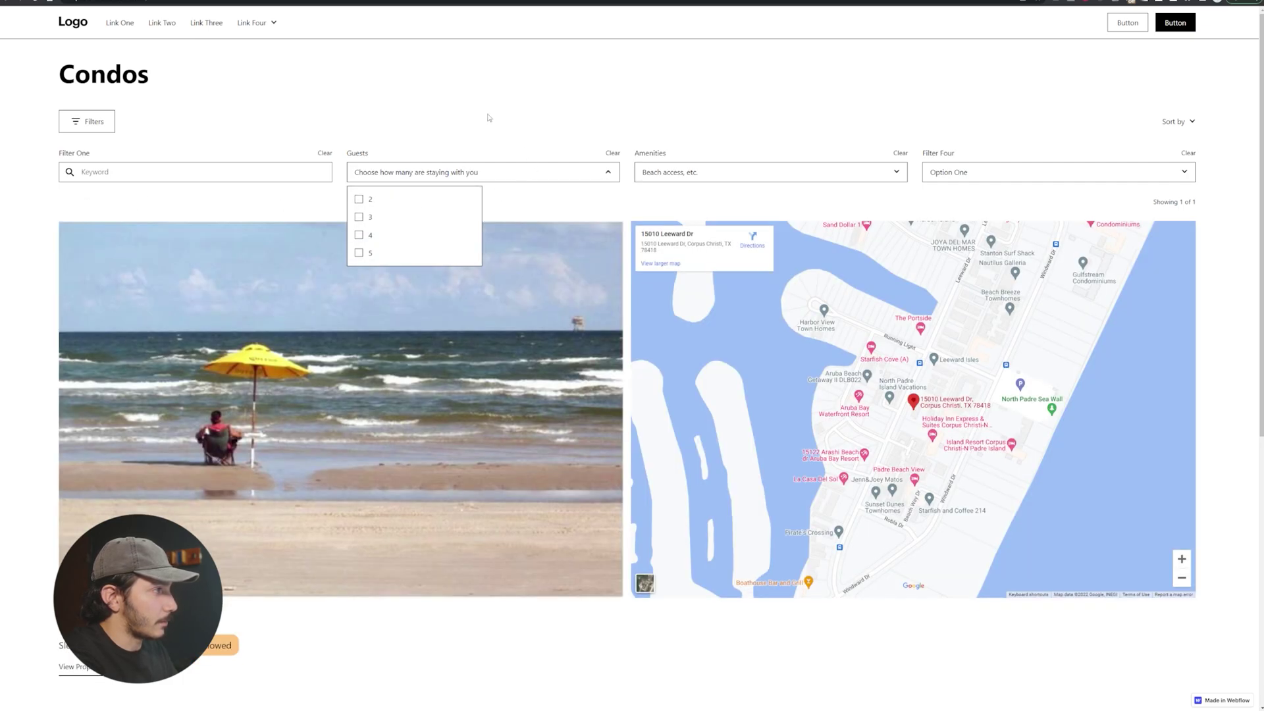
Step: Back in the Webflow Designer, show the Amenities dropdown's options on the canvas
key(ctrl+shift+p)
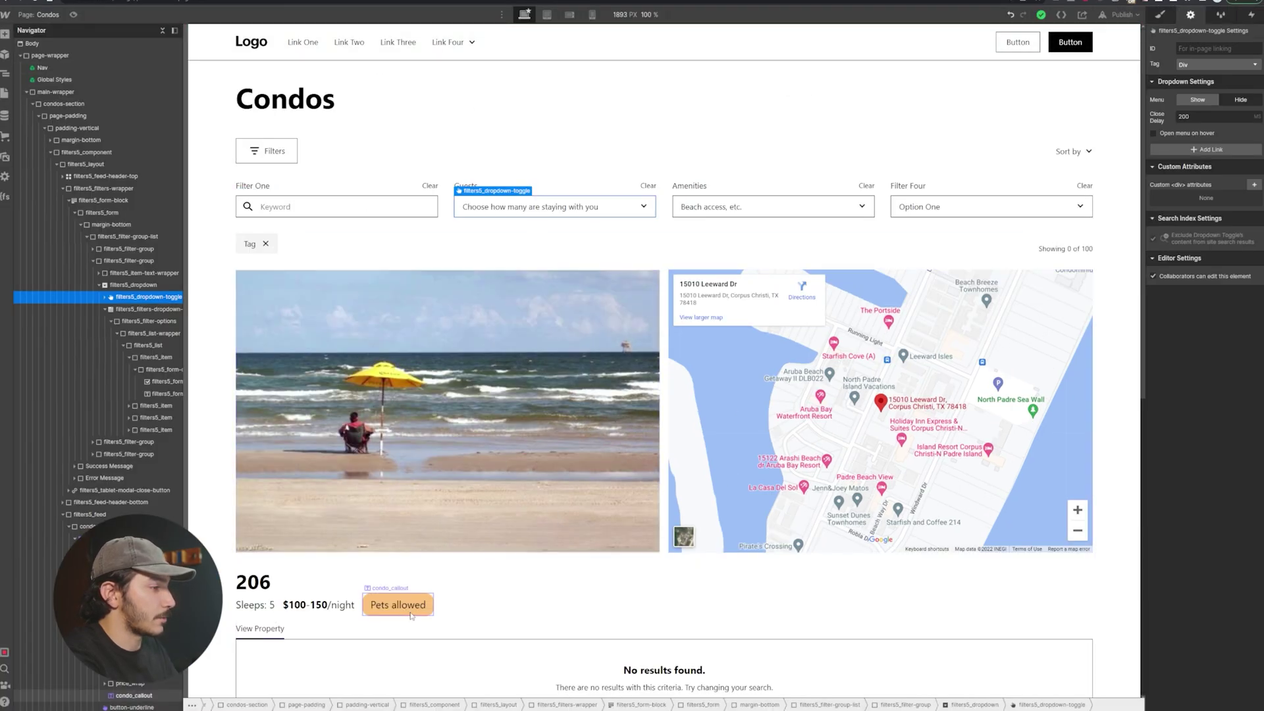
click(798, 214)
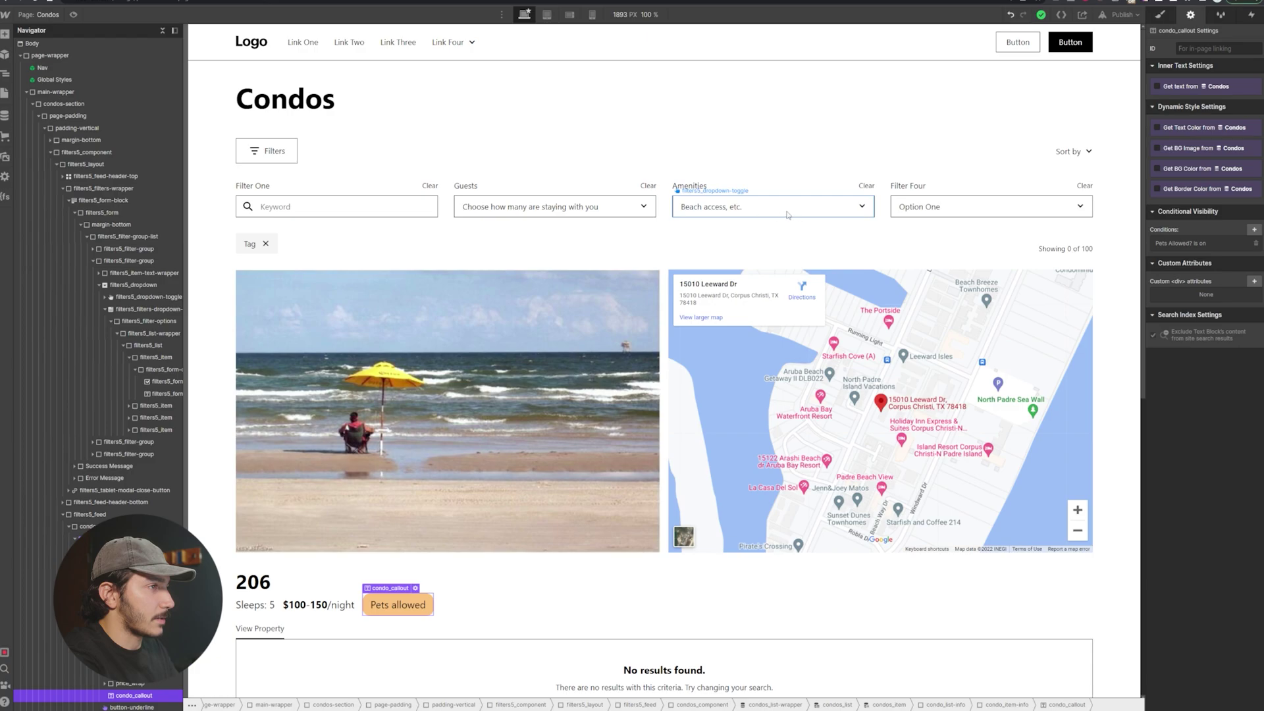
click(1189, 100)
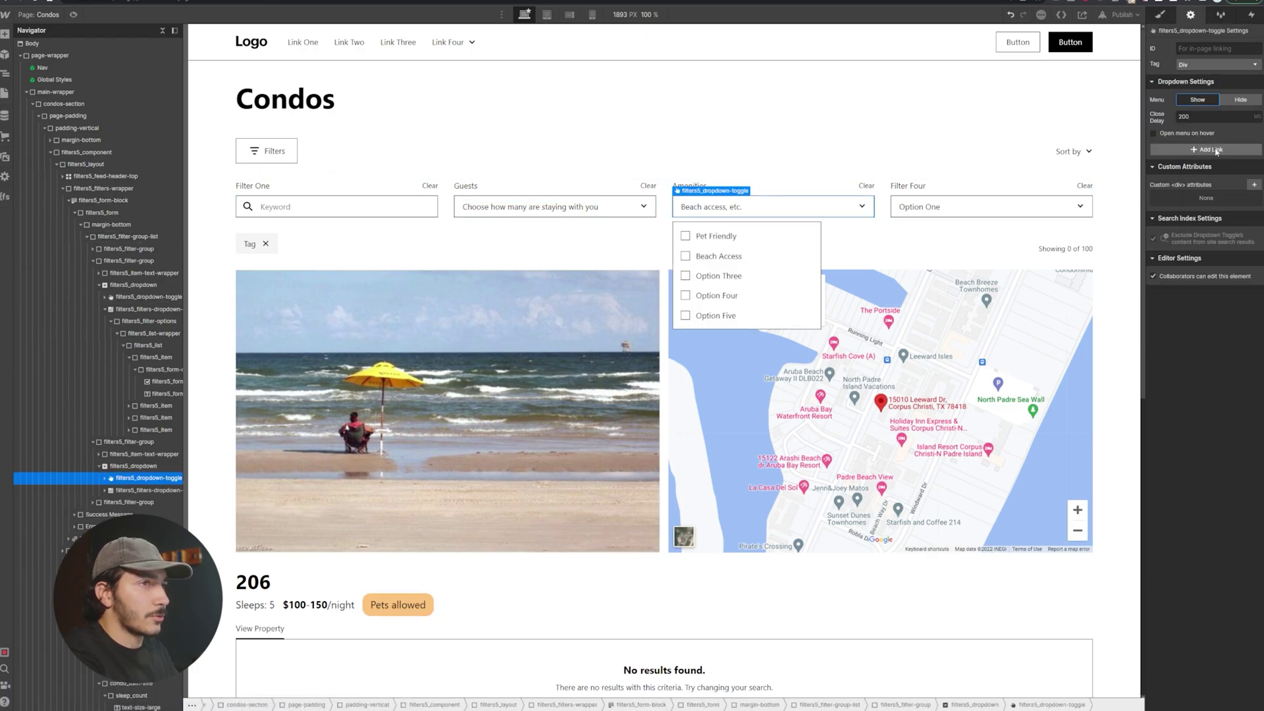
Step: Set the Pet Friendly checkbox label's fs-cmsfilter-field attribute value to amenities
click(734, 237)
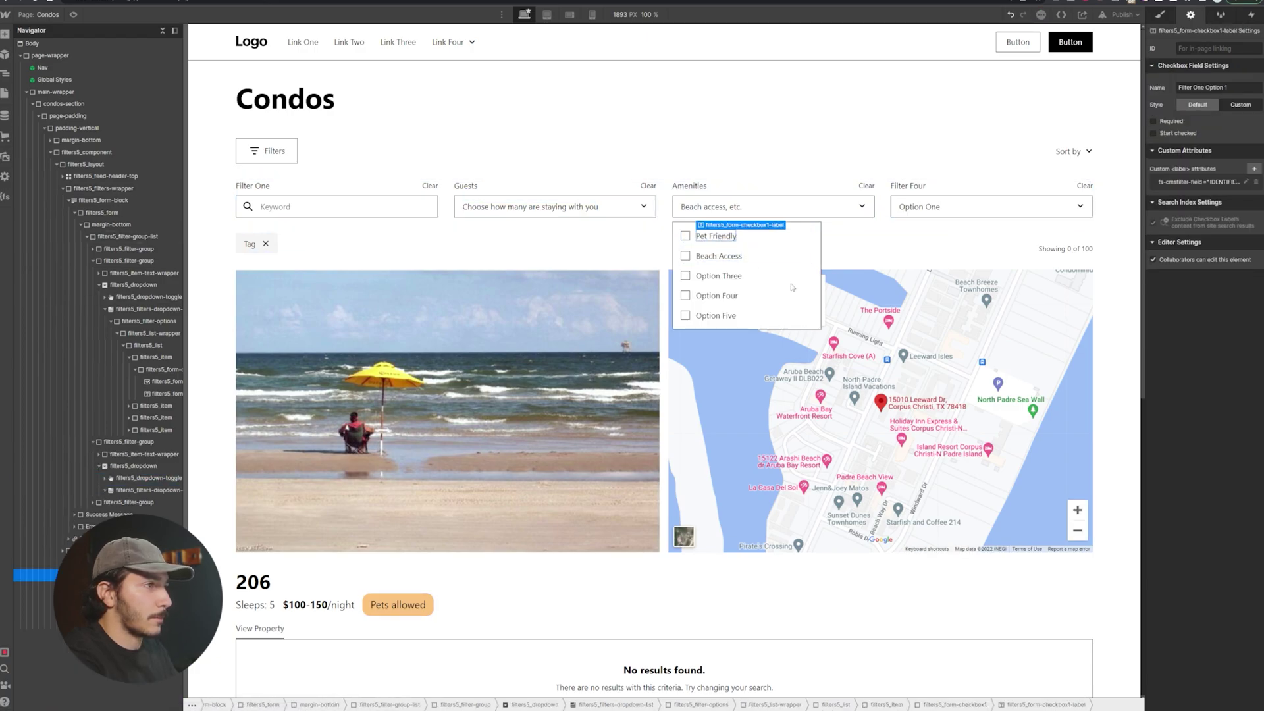
click(1246, 182)
drag(1223, 239, 1146, 242)
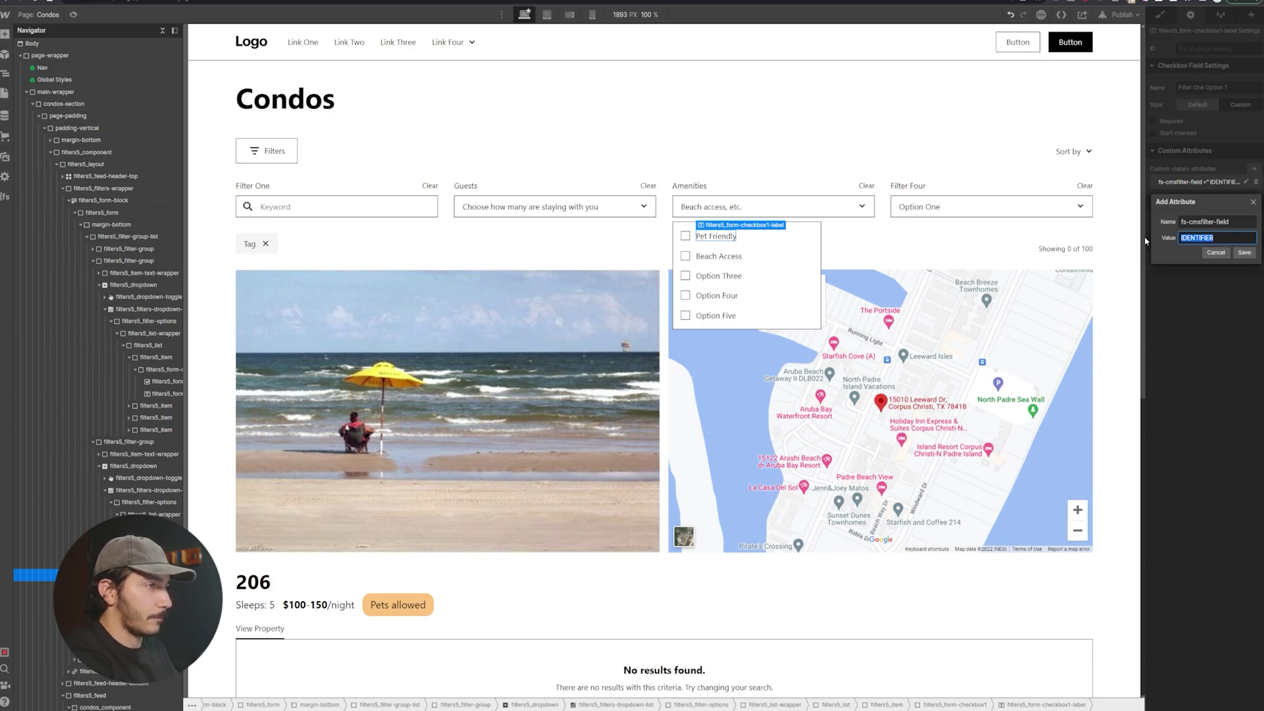
text(a)
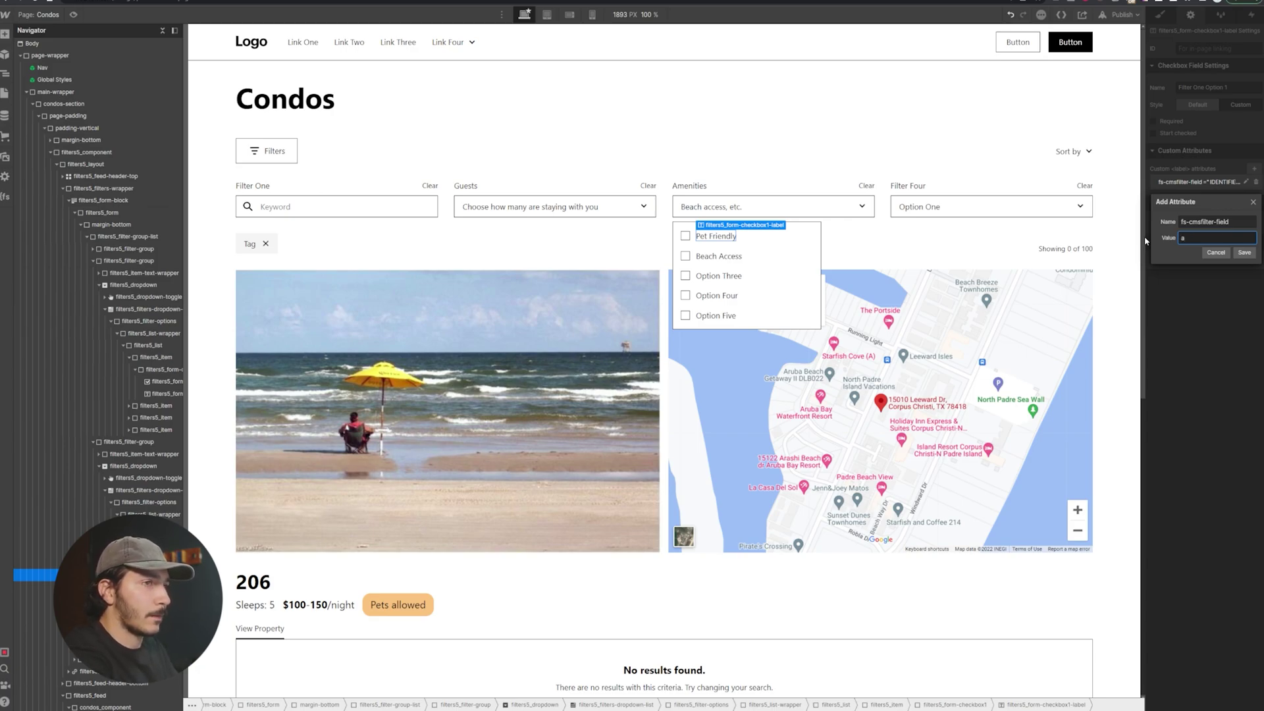
text(menities)
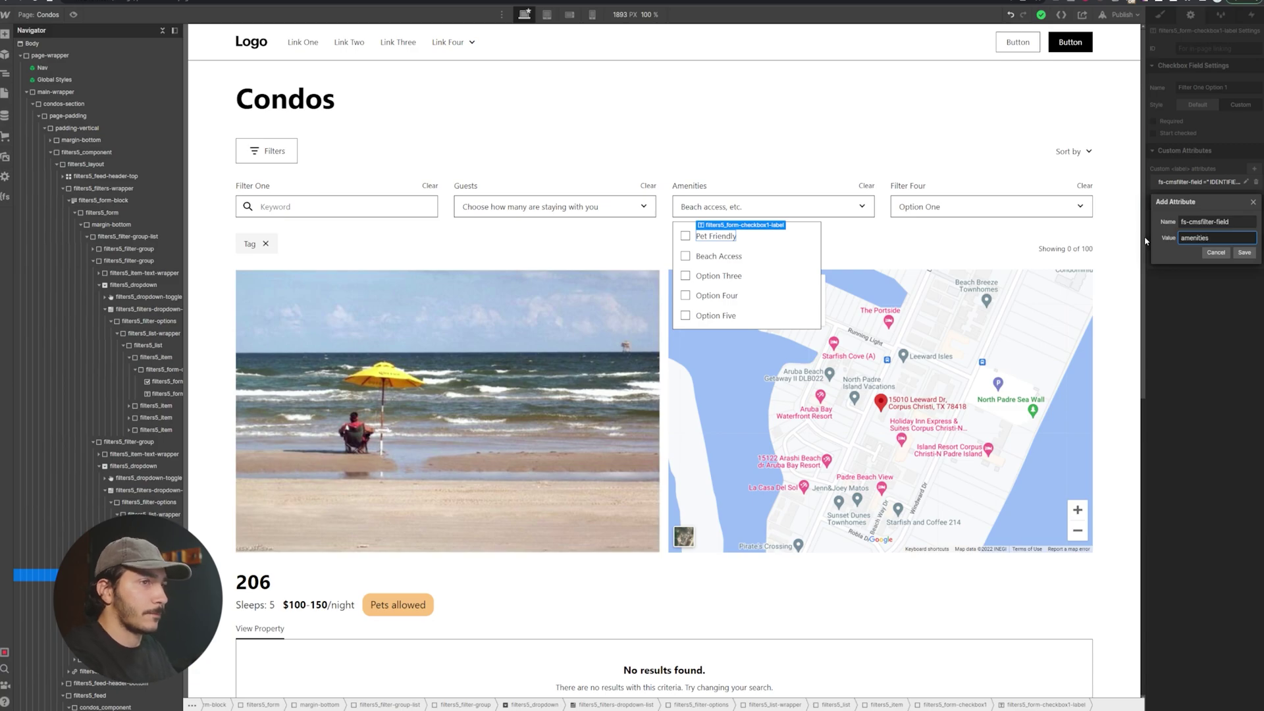
click(1244, 252)
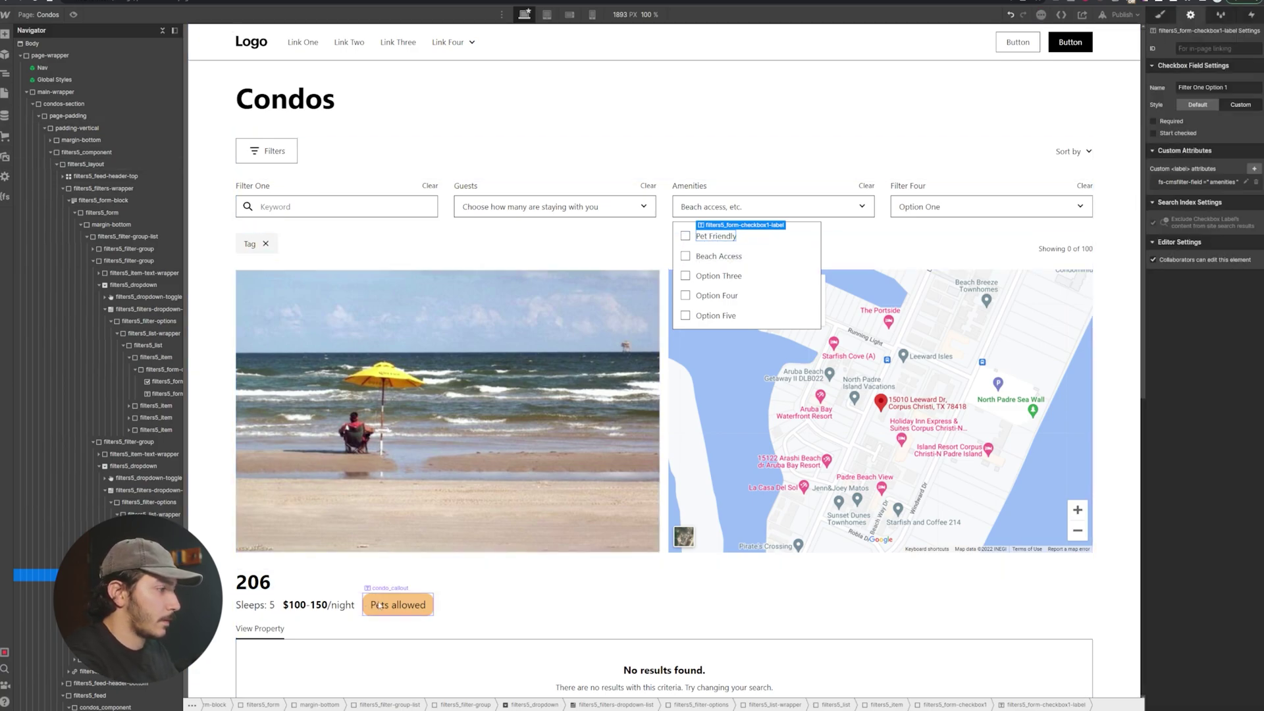
Step: Give the "Pets allowed" callout the custom attribute fs-cmsfilter-field with the value amenities
click(396, 610)
key(ctrl+Tab)
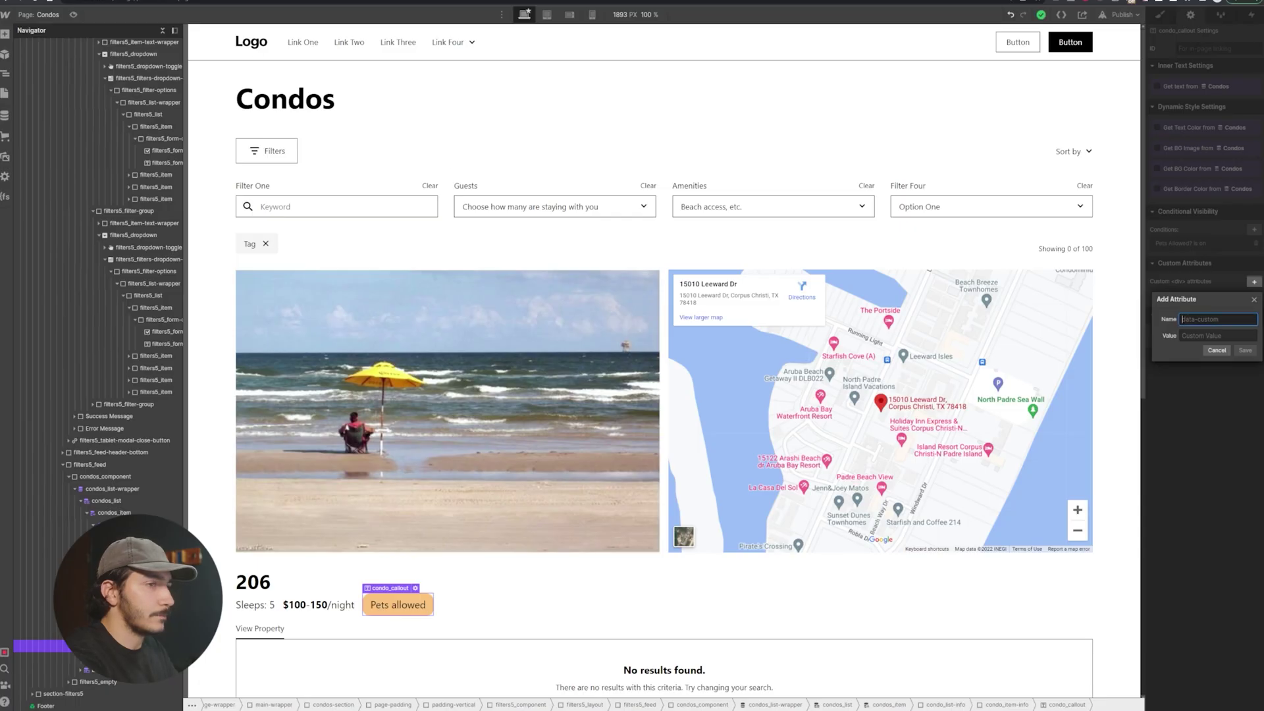
key(ctrl+v)
key(Tab)
text(ame)
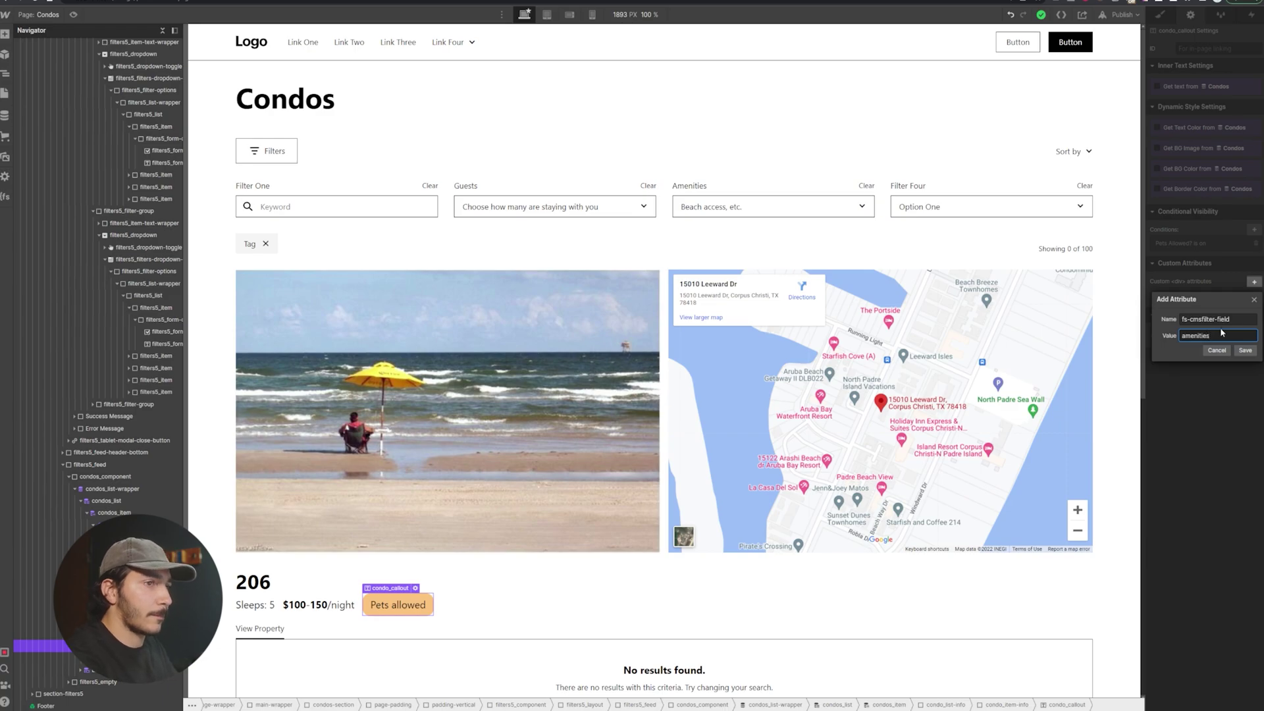
click(1245, 350)
Step: Preview the page to check the options in the Amenities dropdown, and return to editing
key(ctrl+shift+p)
click(745, 212)
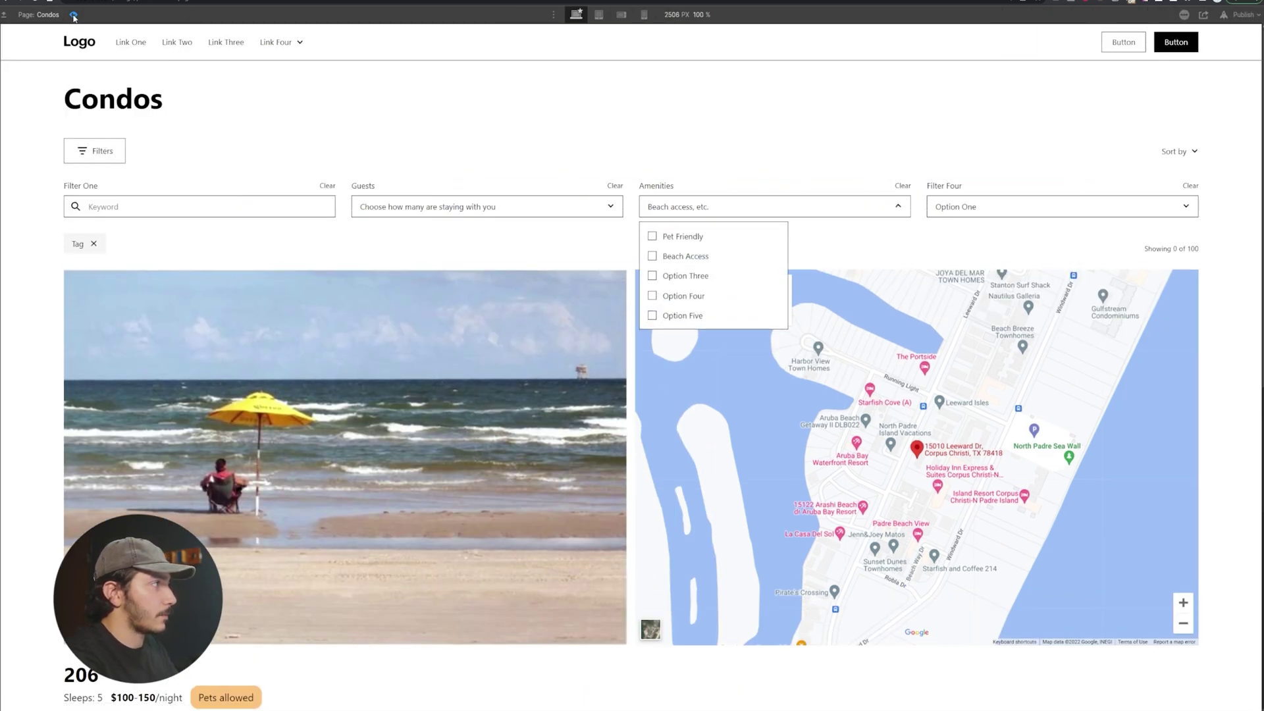
click(73, 14)
Step: Publish the site to padre-coastal.webflow.io
click(1119, 15)
click(1086, 161)
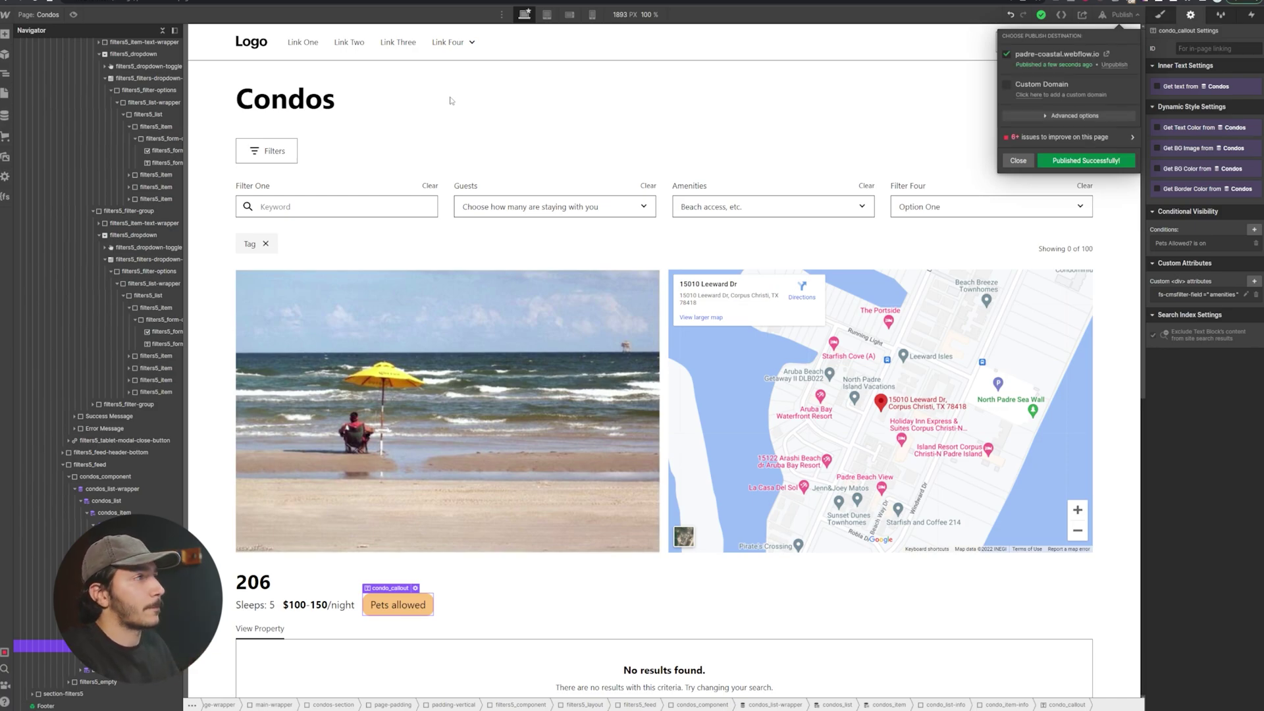
click(1023, 162)
Step: Reload the published Condos page, reveal the filters, and test the Pet Friendly option under Amenities
click(197, 1)
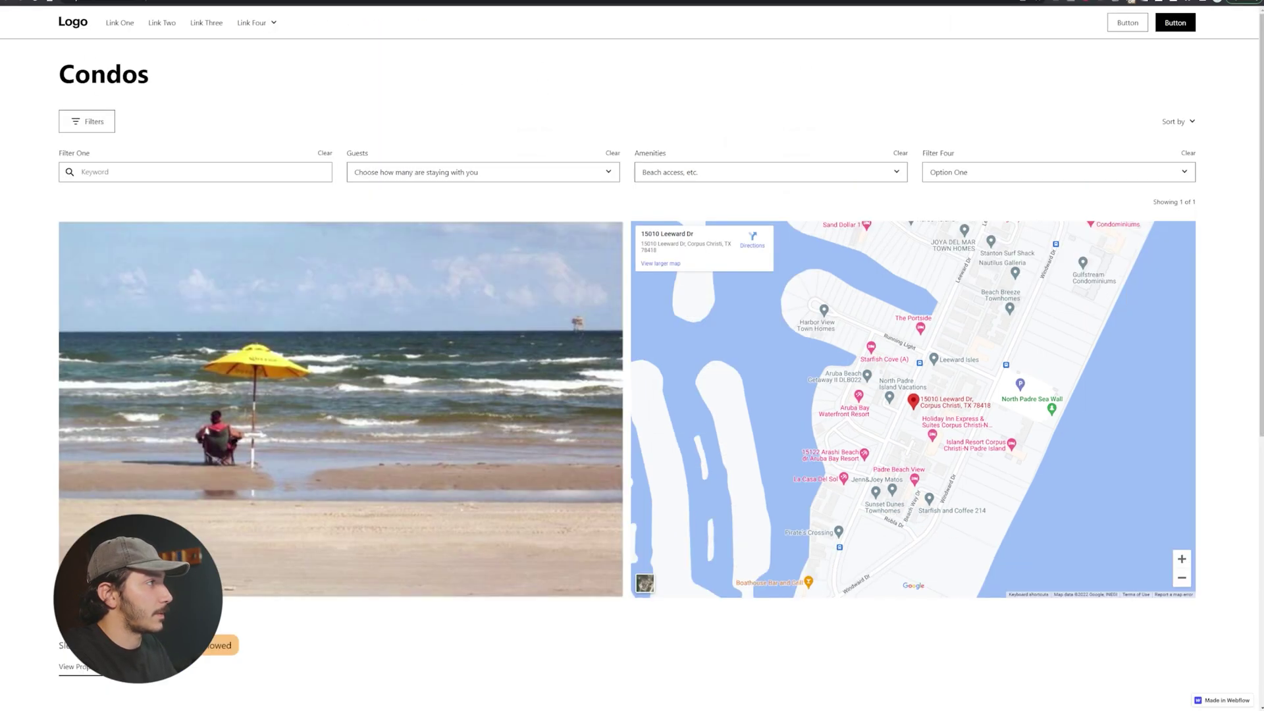
key(ctrl+r)
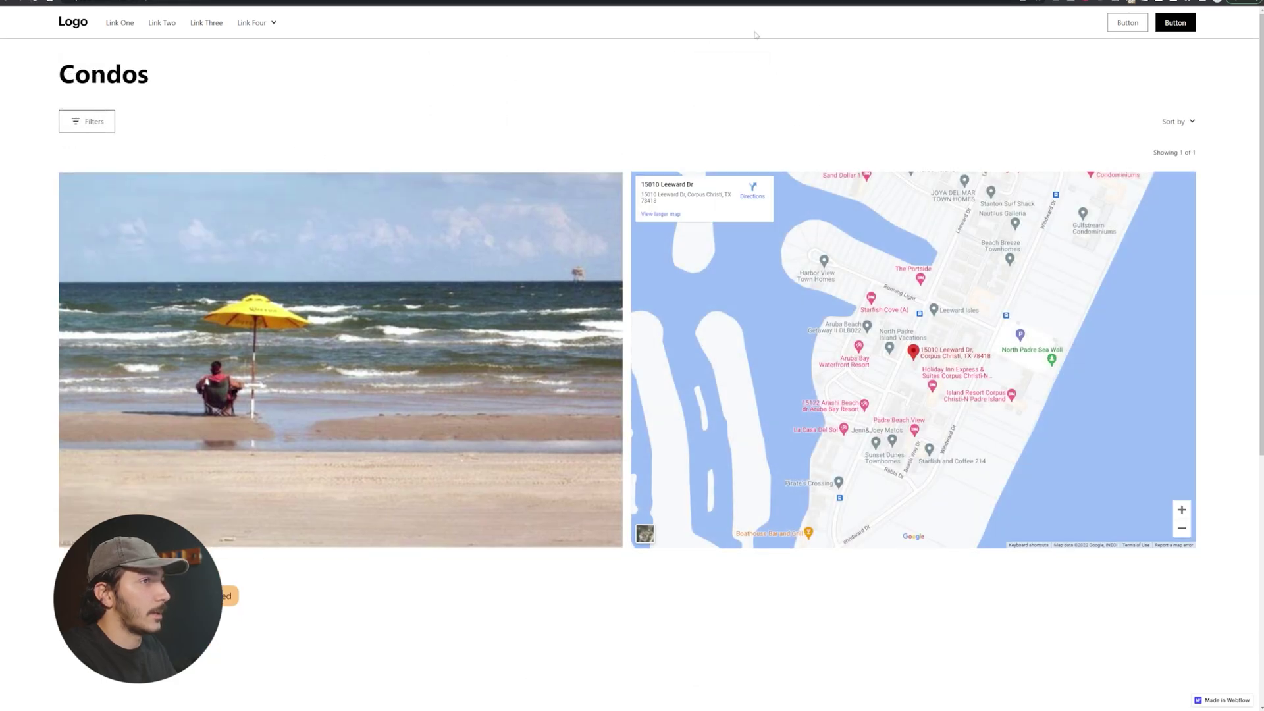
click(100, 124)
click(787, 174)
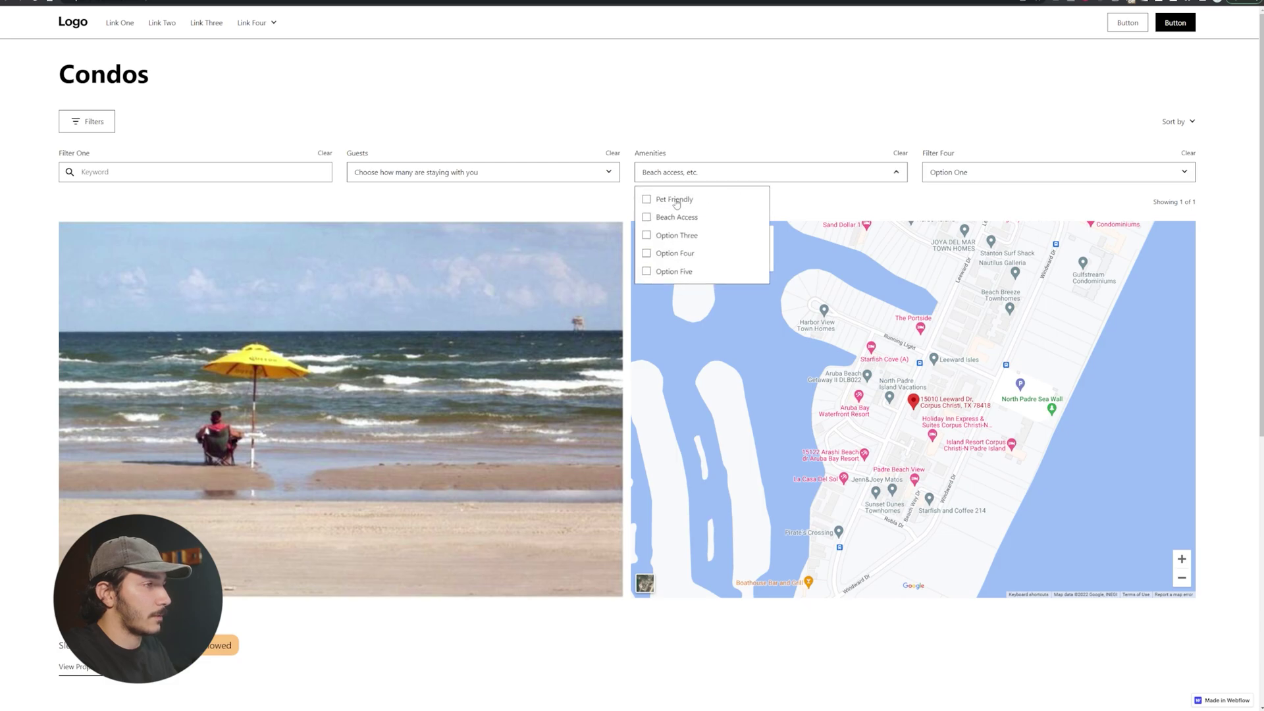
click(676, 200)
click(676, 200)
Step: Back in the Webflow Designer, change the first Amenities checkbox label from "Pet Friendly" to "Pets Allowed"
click(283, 2)
click(783, 212)
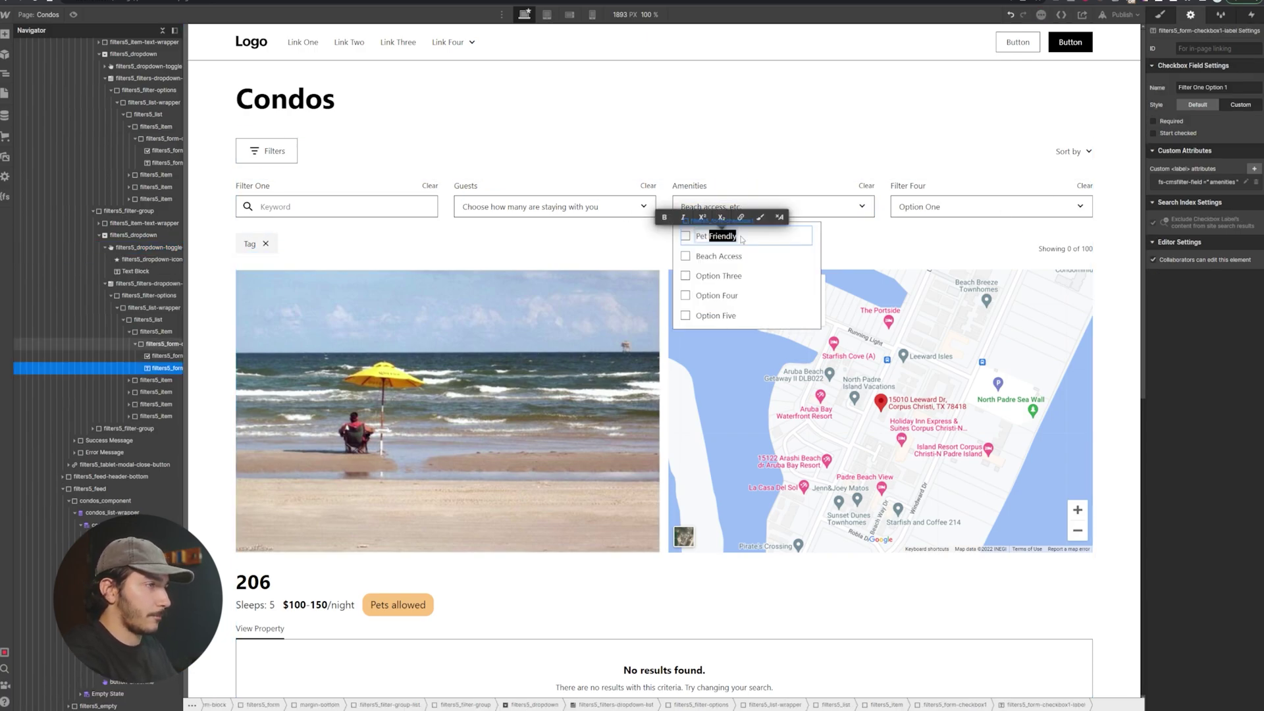
click(728, 236)
drag(737, 238, 708, 239)
text(s)
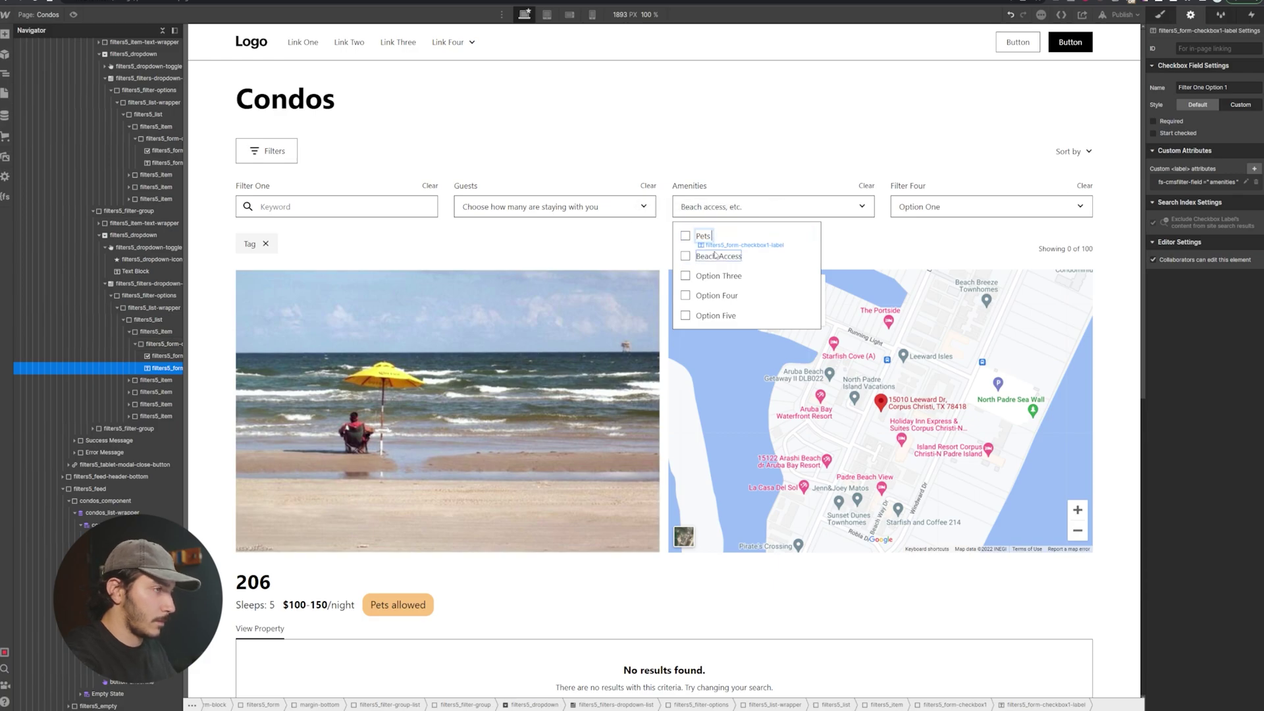
text( Allowe)
key(Escape)
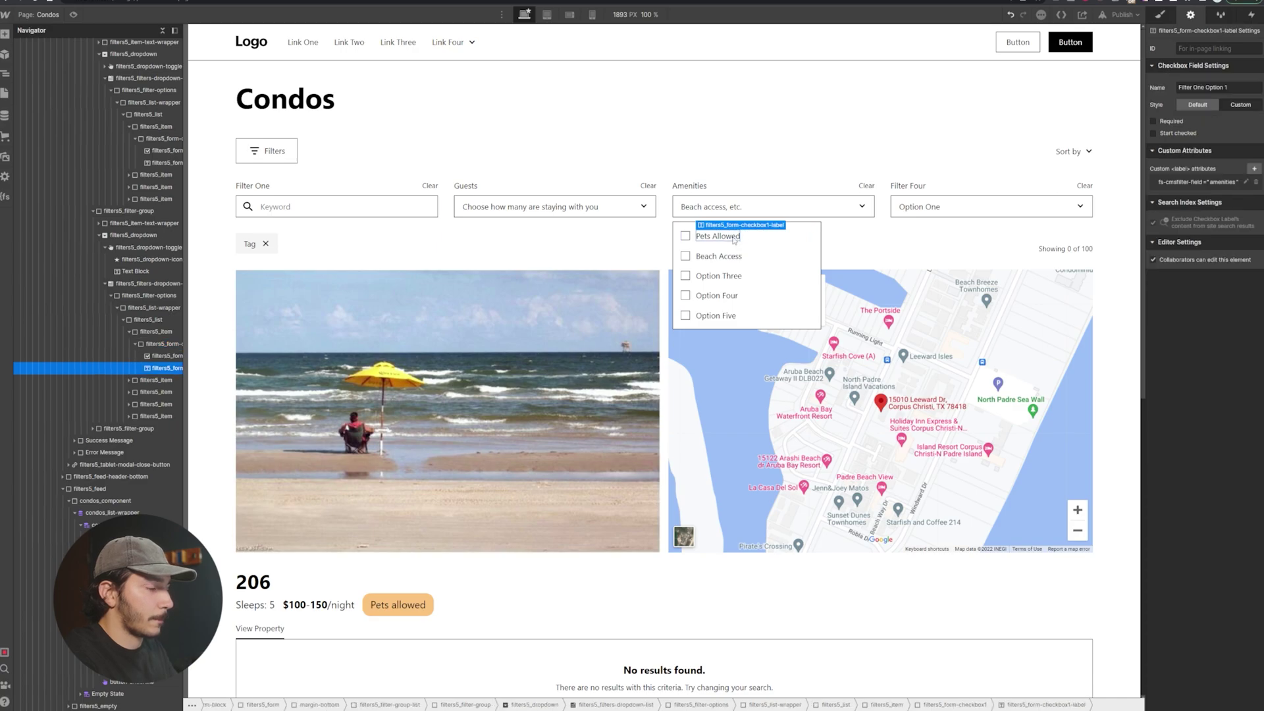
Step: Publish the site and reload the live Condos page to check the Amenities filter
click(1123, 15)
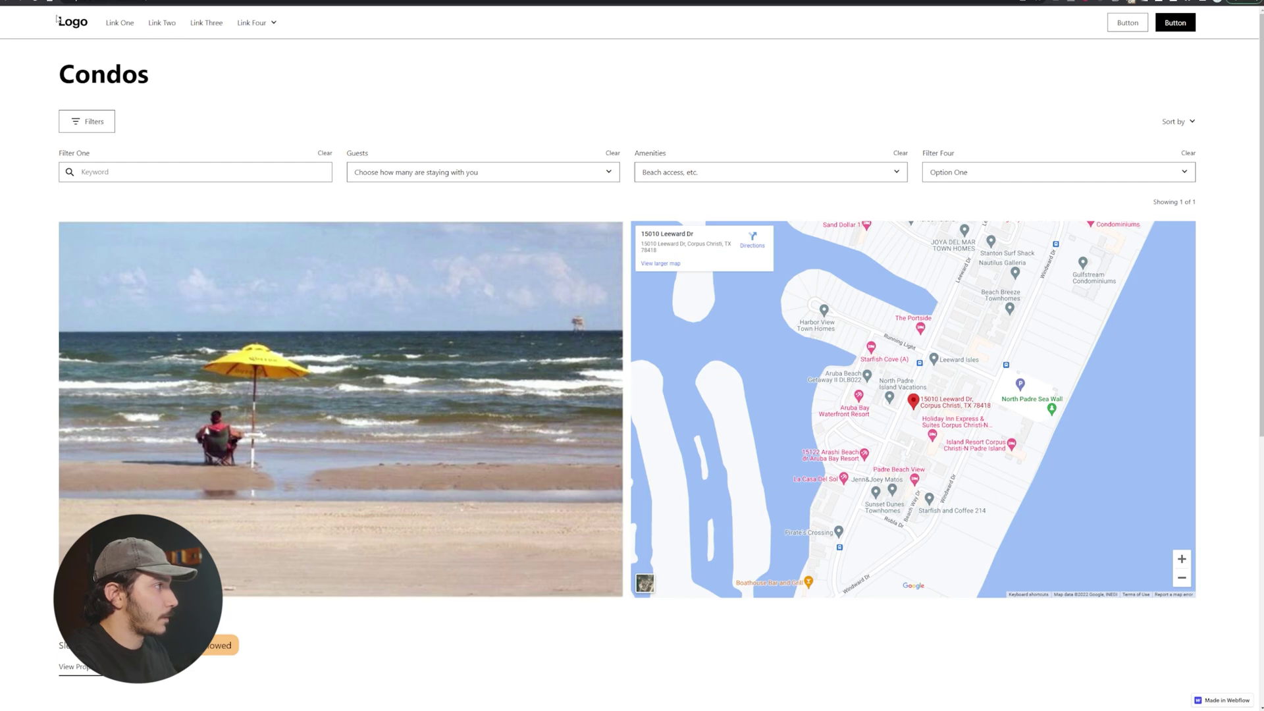
click(35, 3)
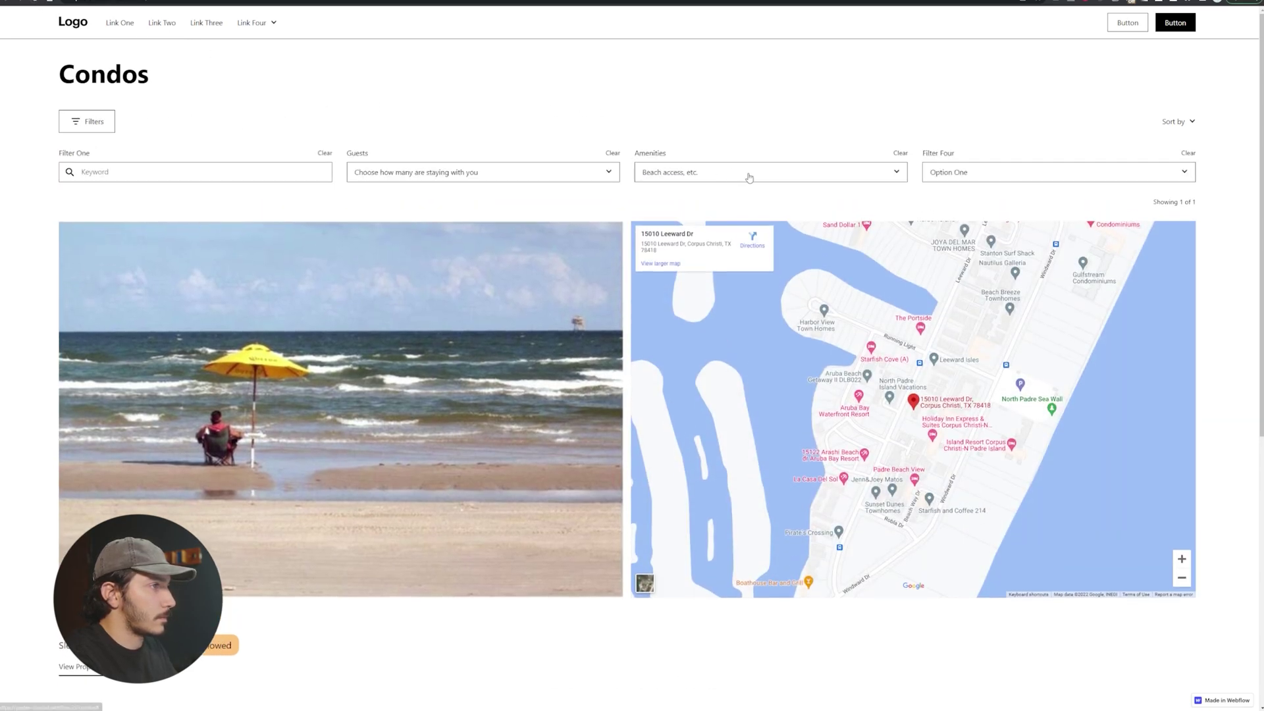
click(750, 178)
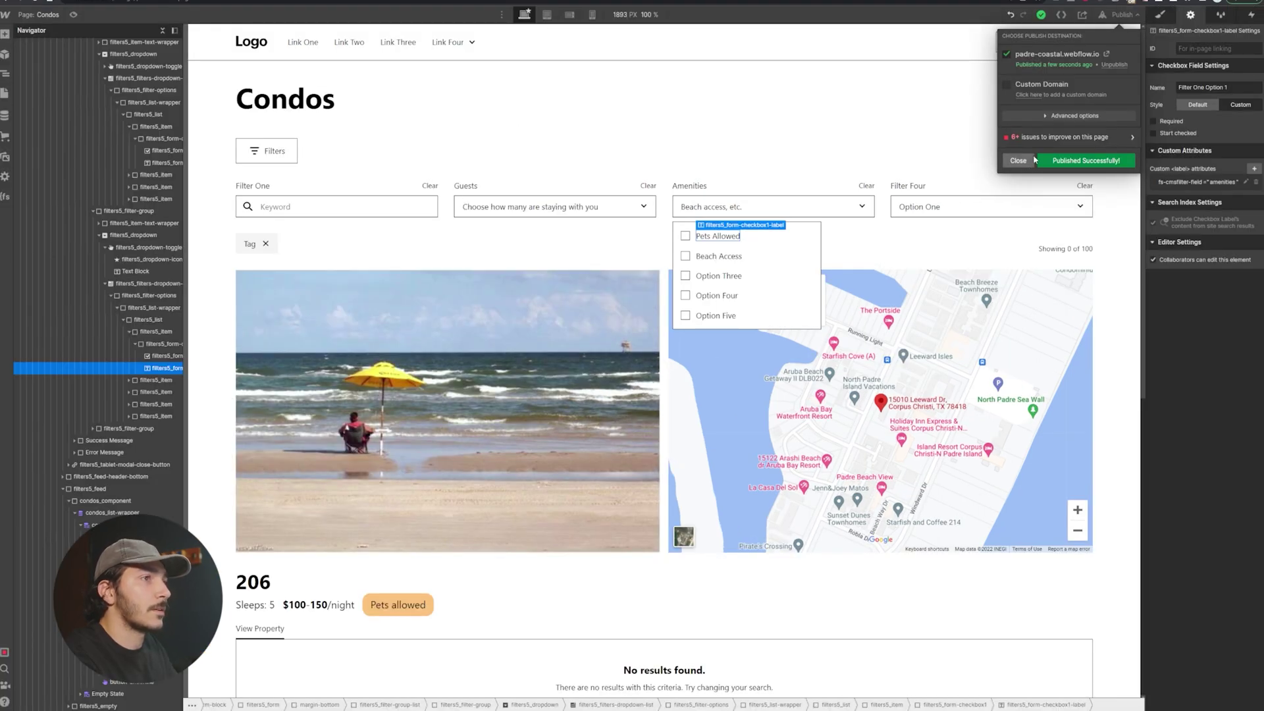
Step: Unpublish padre-coastal.webflow.io in the Designer, select it as the destination again, and republish the site
click(1115, 65)
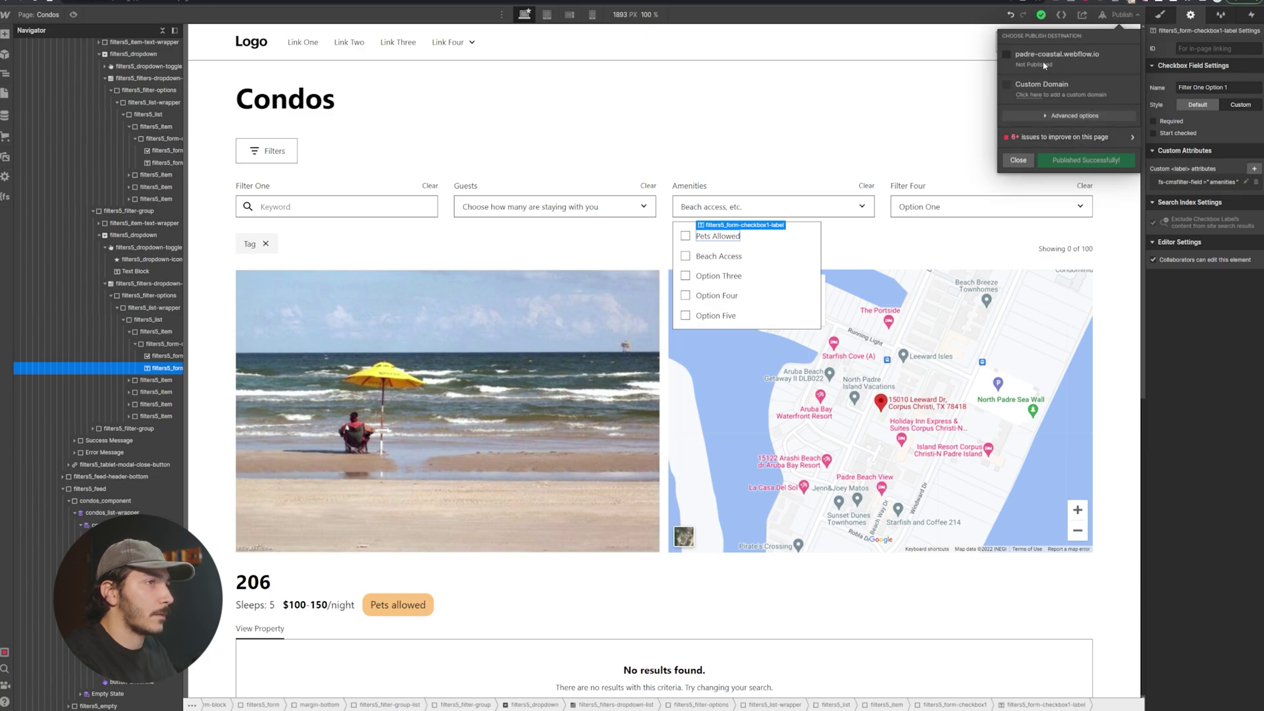
click(1043, 57)
click(1095, 162)
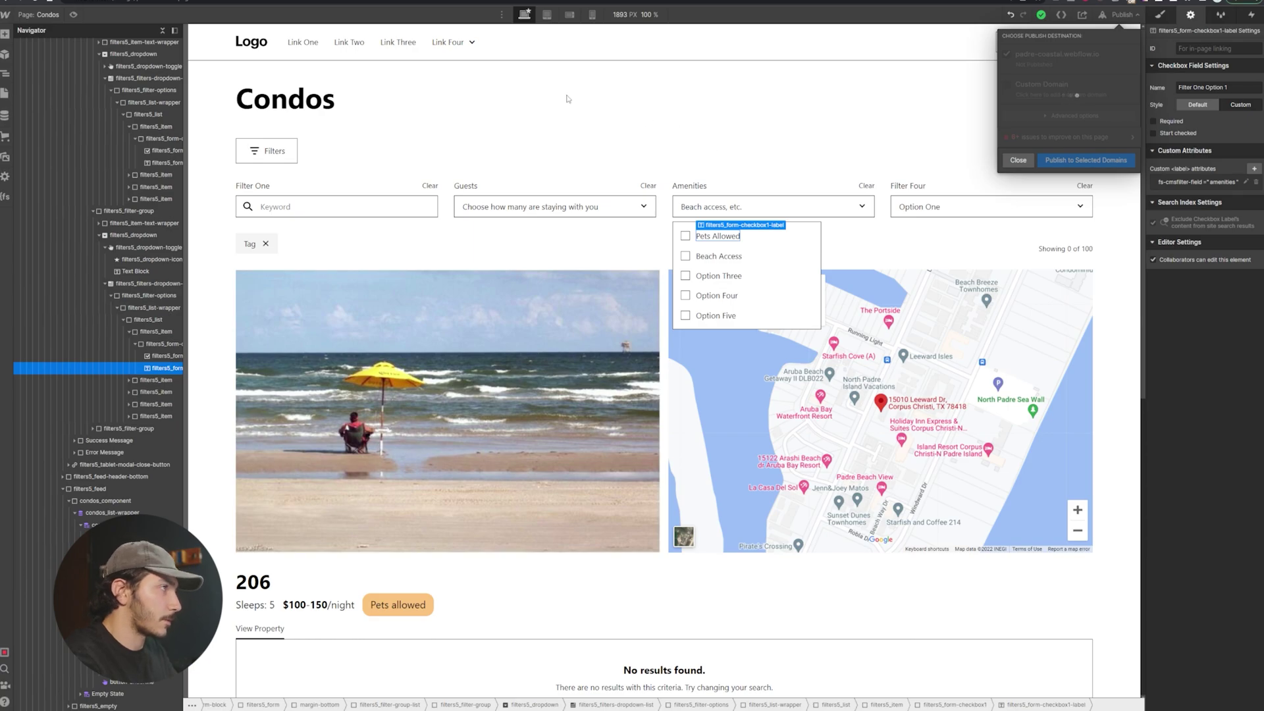
Step: On the live Condos page, reveal the filters and toggle the Pets Allowed option under Amenities on and off
key(ctrl+Tab)
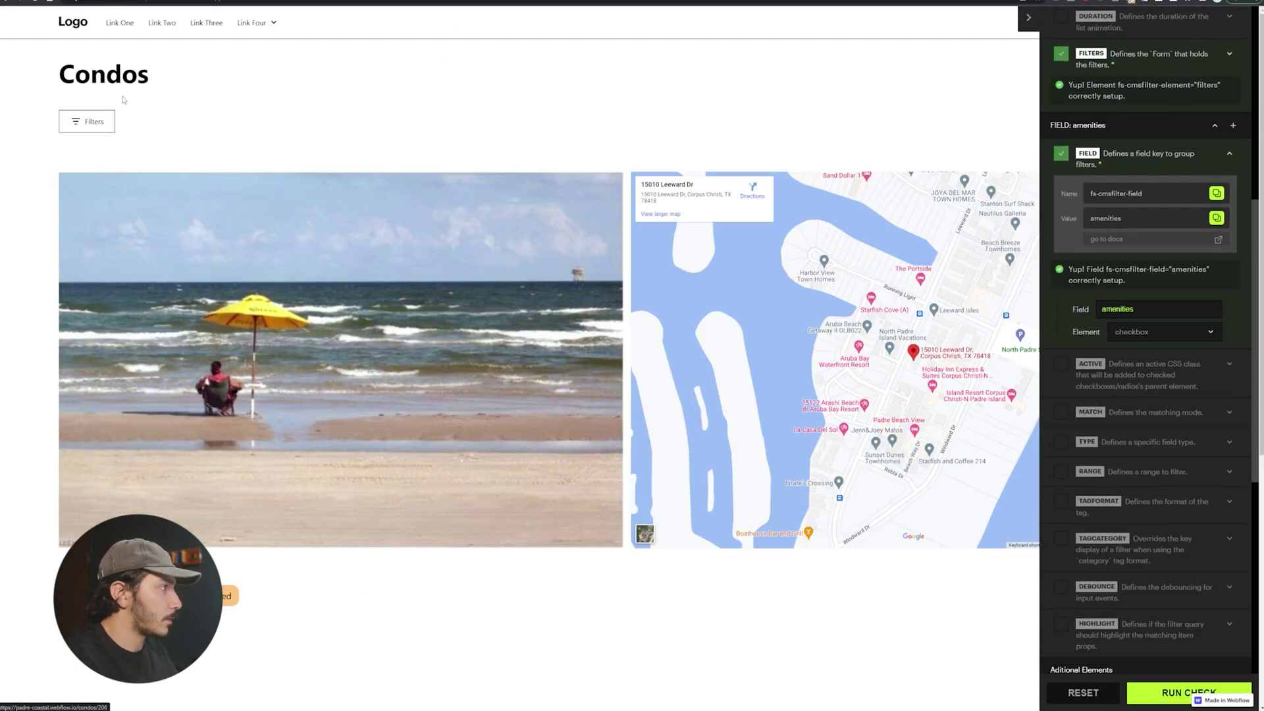
click(86, 121)
click(697, 172)
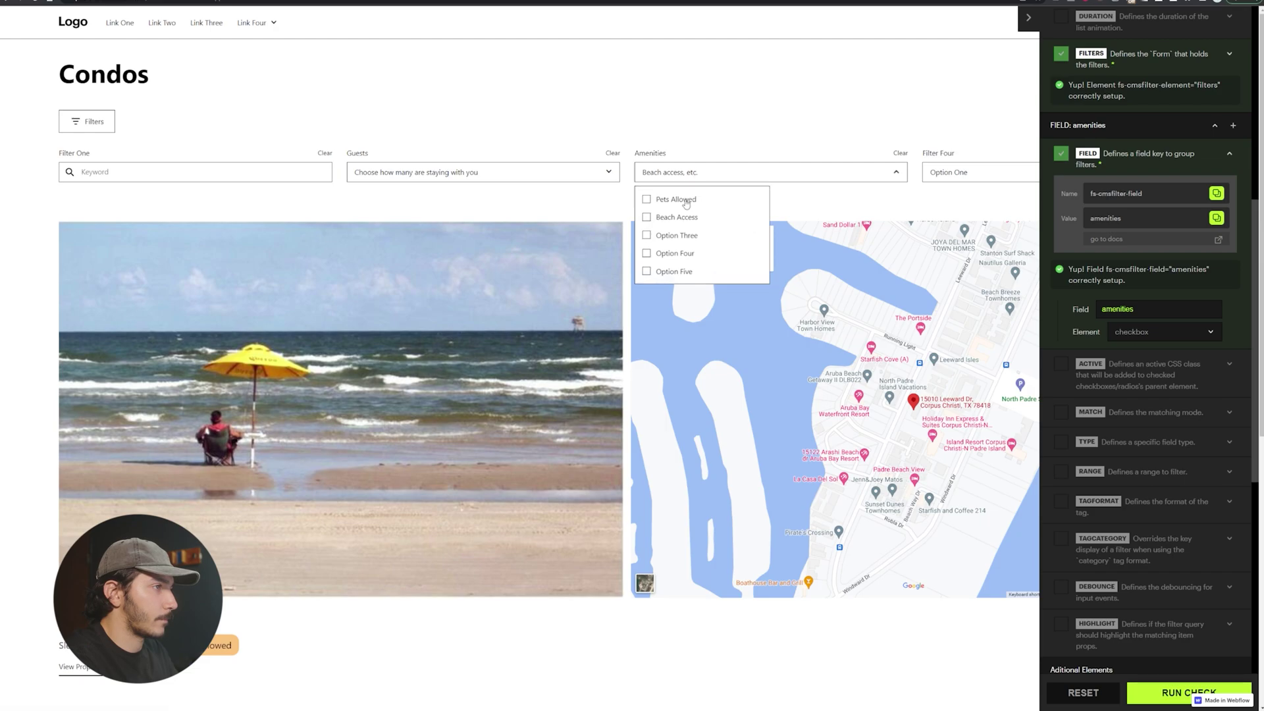
click(686, 203)
click(686, 202)
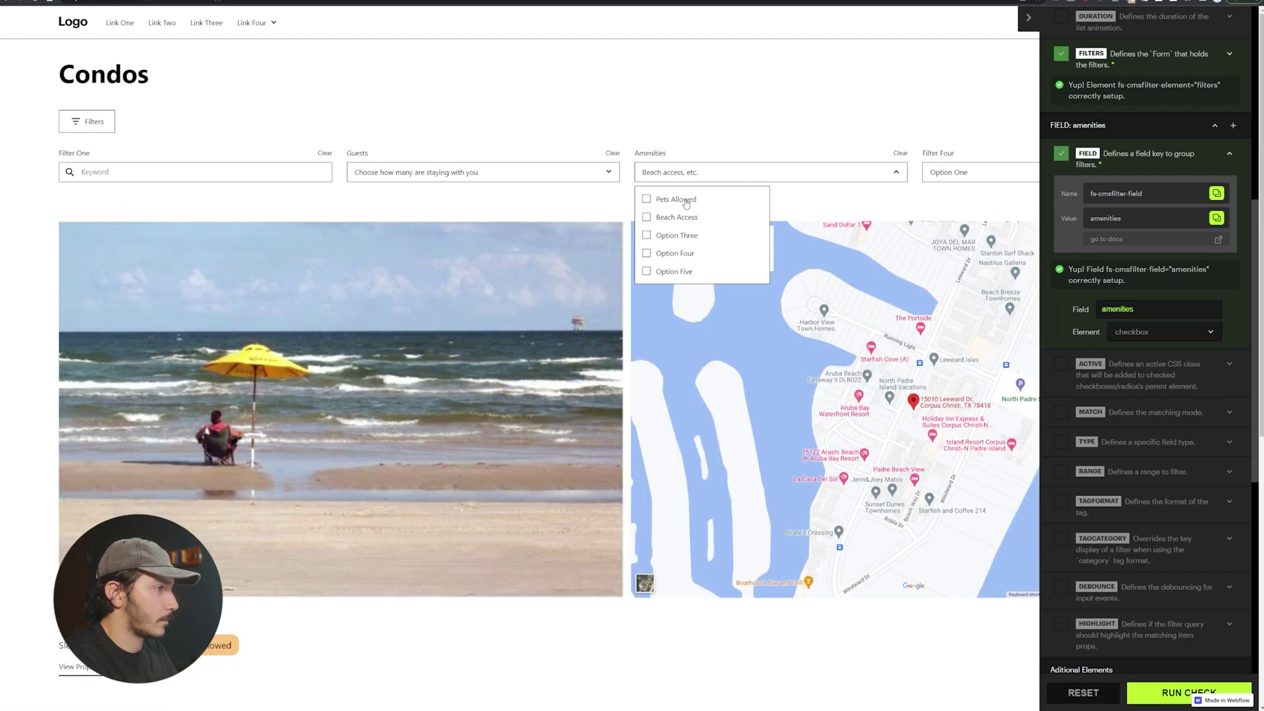
Step: Collapse the Finsweet attribute checker and test the Pets Allowed and Beach Access options under Amenities, leaving both unchecked
click(1028, 18)
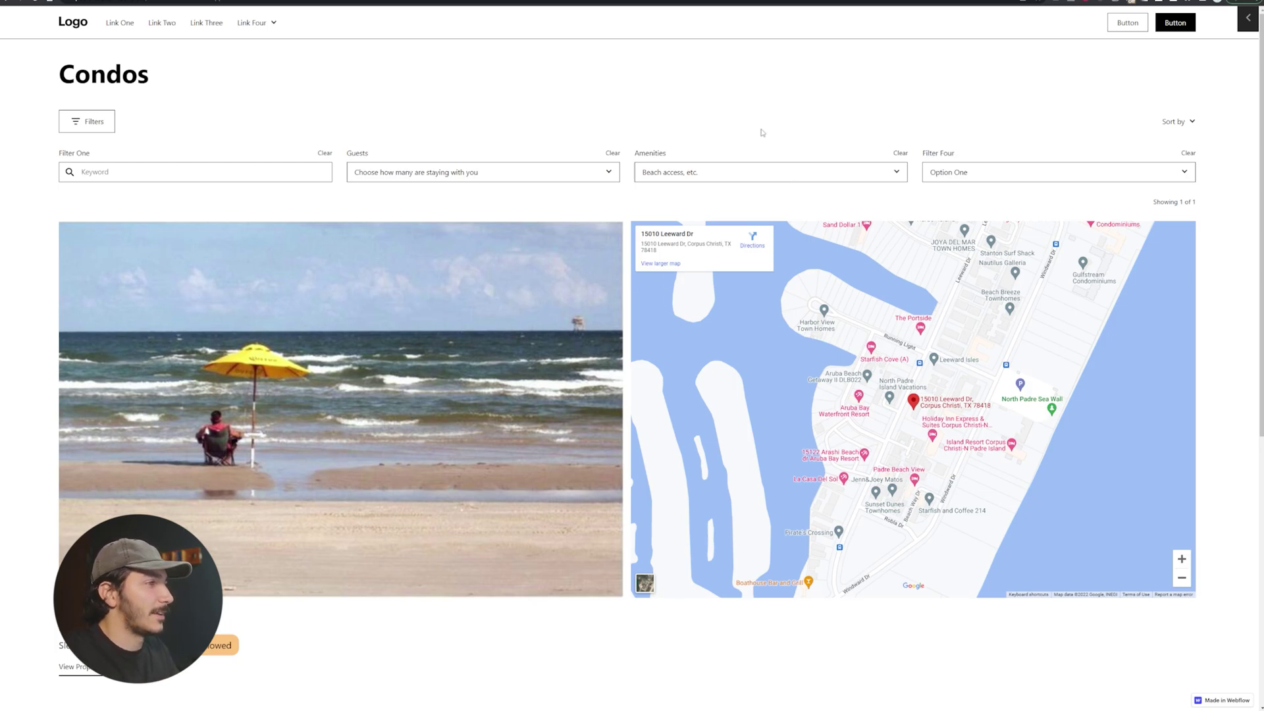
click(760, 178)
click(731, 120)
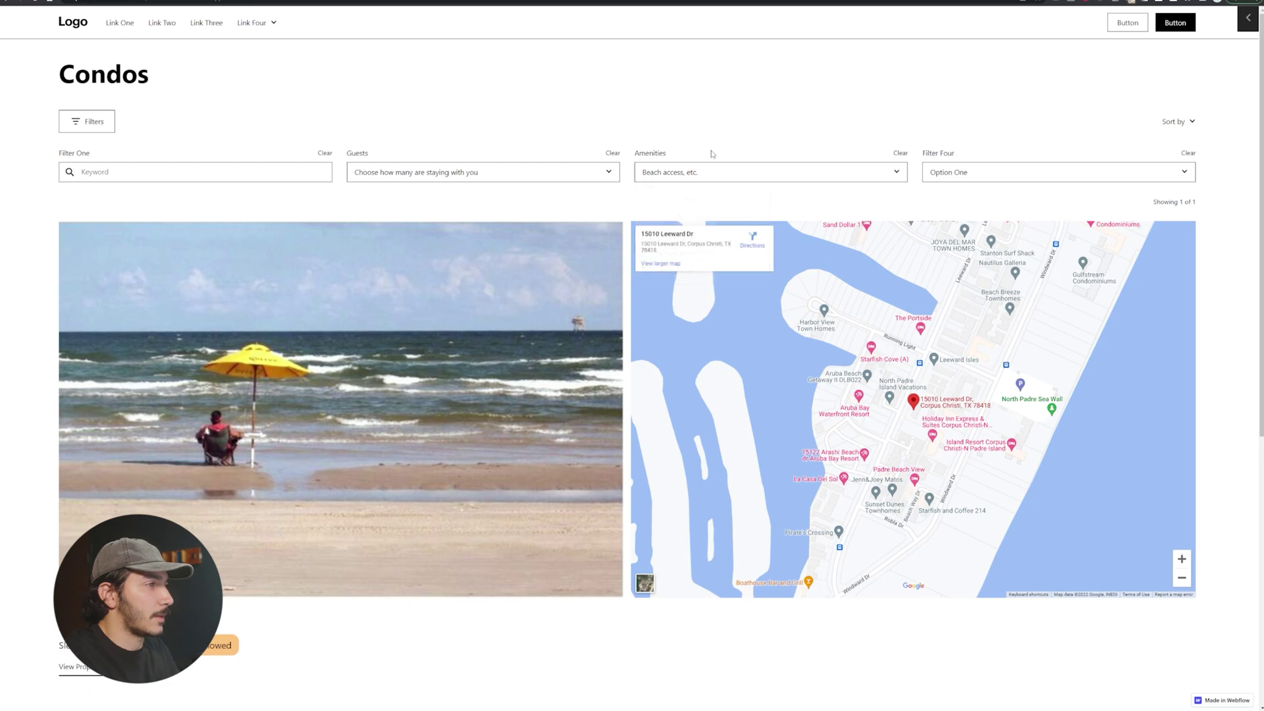
click(732, 173)
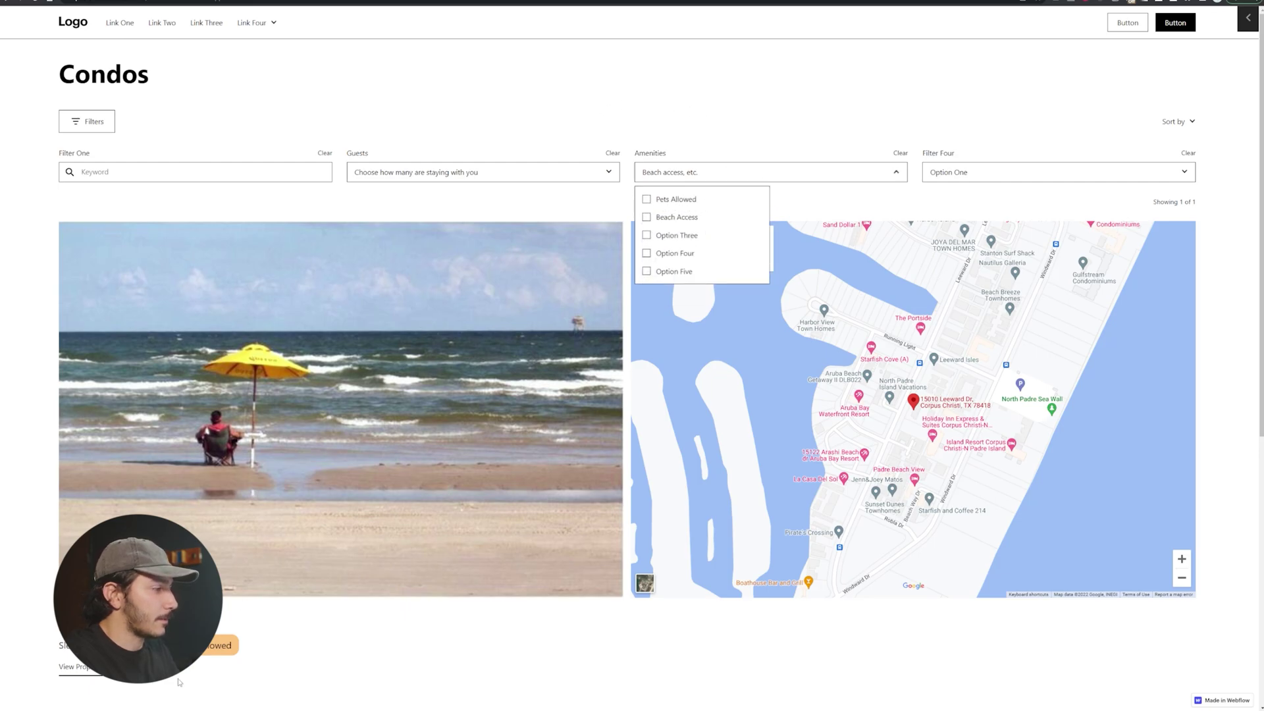
click(669, 201)
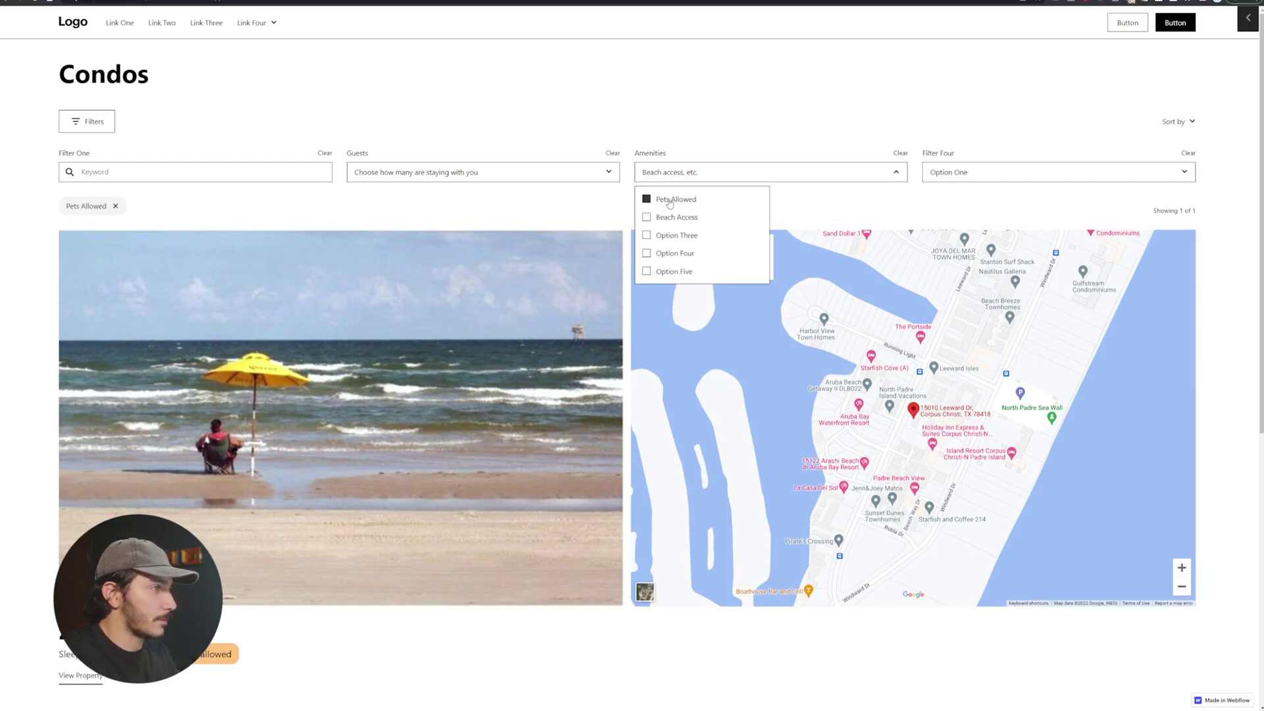
click(672, 218)
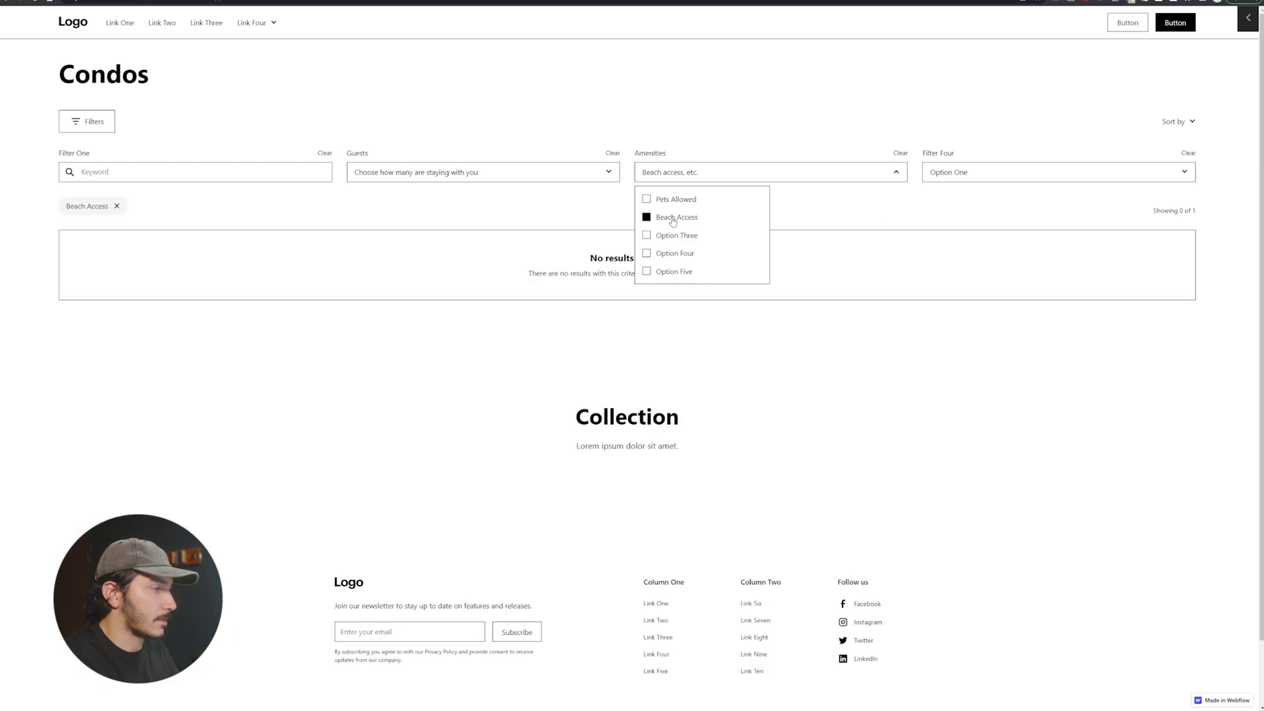
click(672, 222)
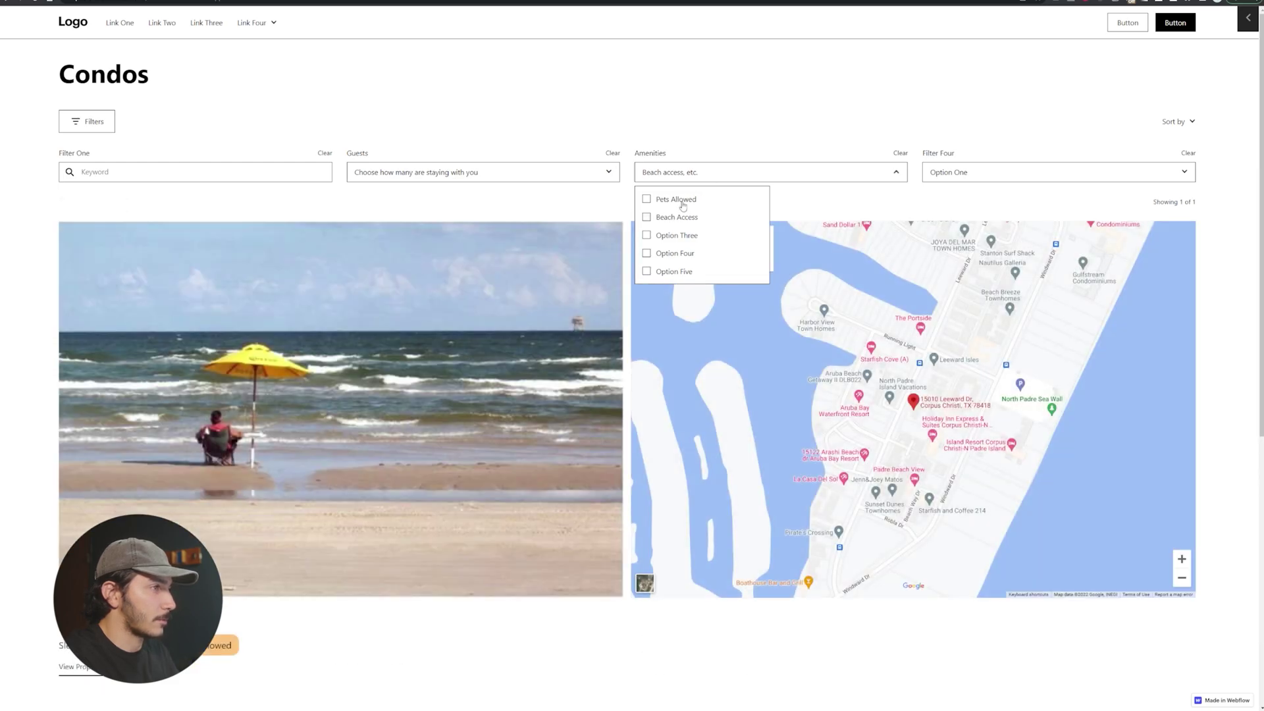
click(680, 120)
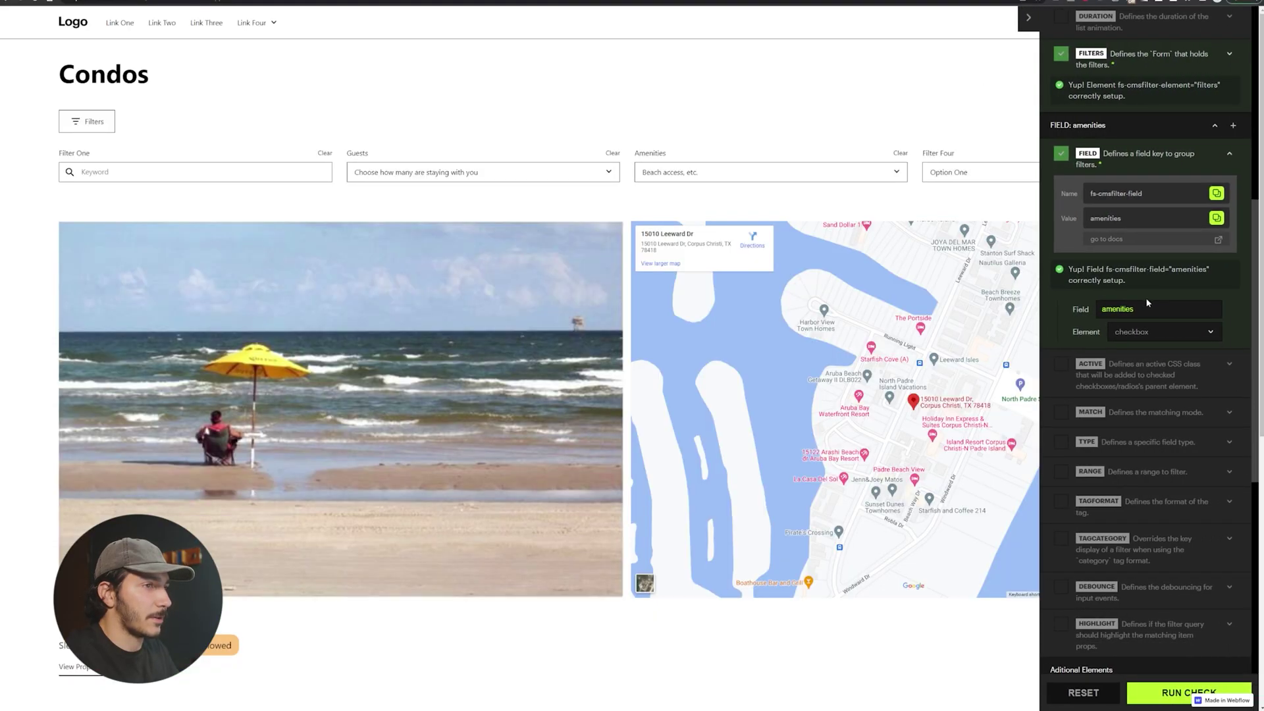
Step: Review the CMS Filter attribute checks for the list, filters form and amenities field in the Finsweet checker
scroll(1164, 286, up, 3)
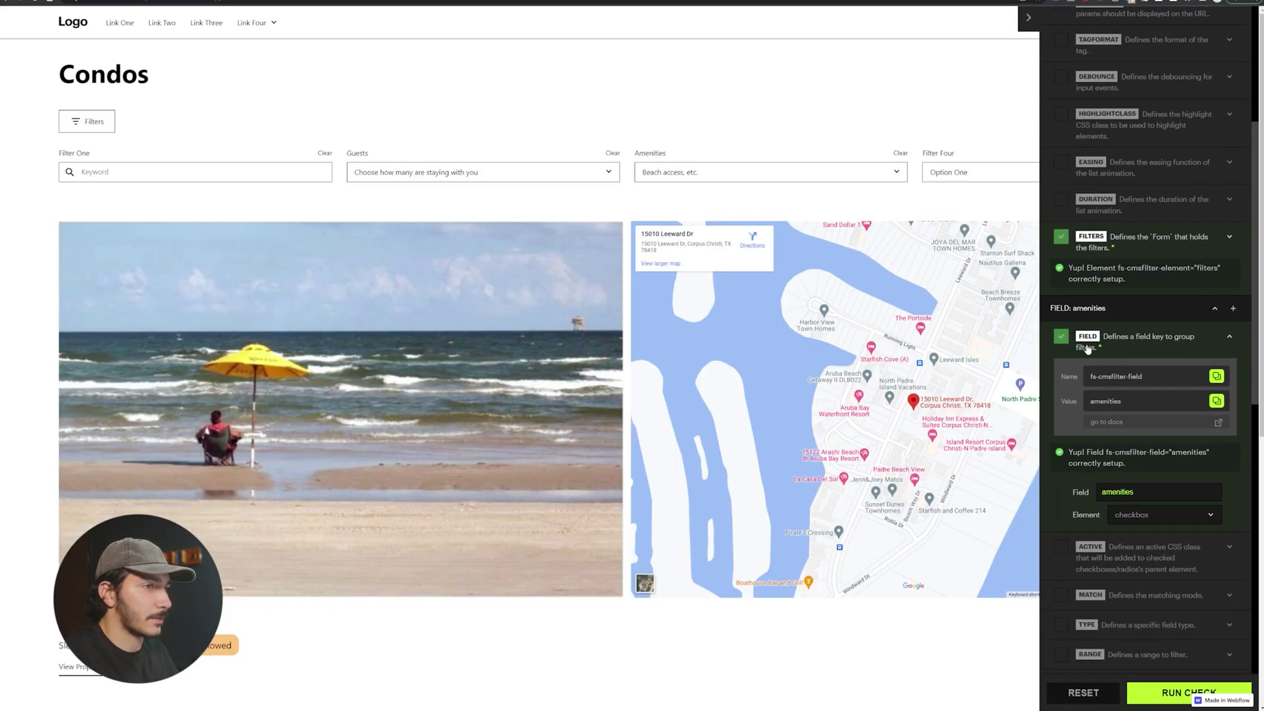
scroll(1154, 242, up, 5)
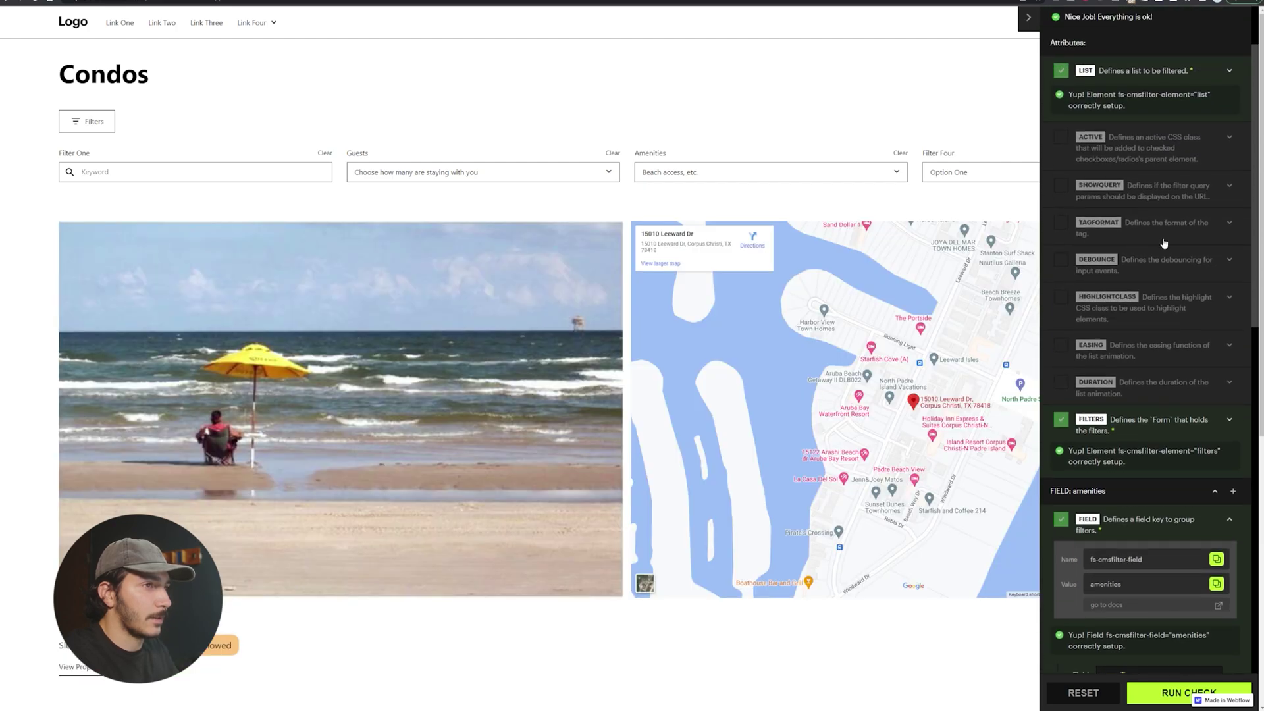